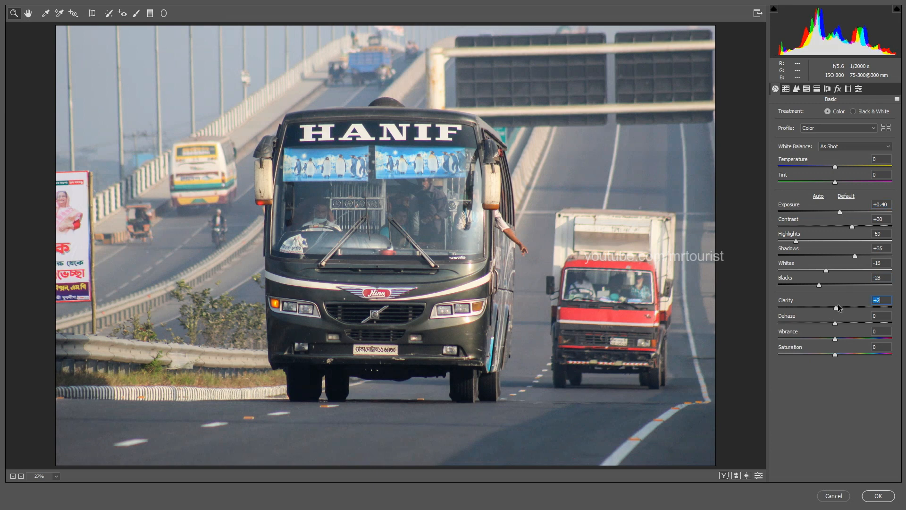
Set Contrast to +51, Highlights to -61, Clarity to +8, Vibrance to +7 and Saturation to +4
{"action": "left_click_drag", "start_coordinate": [858, 231], "coordinate": [863, 231]}
{"action": "mouse_move", "coordinate": [852, 227]}
{"action": "left_mouse_down"}
{"action": "mouse_move", "coordinate": [875, 226]}
{"action": "mouse_move", "coordinate": [863, 232]}
{"action": "left_mouse_up"}
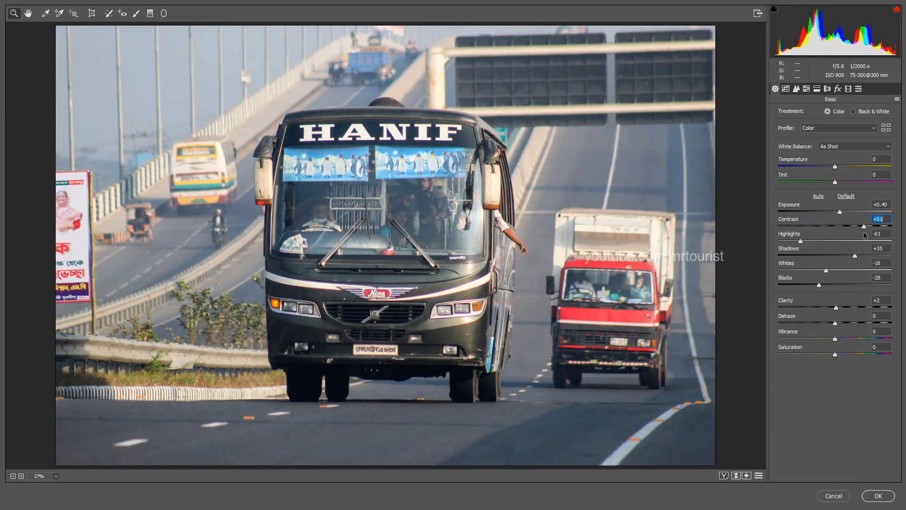
{"action": "left_click_drag", "start_coordinate": [836, 308], "coordinate": [840, 308]}
{"action": "left_click_drag", "start_coordinate": [835, 339], "coordinate": [837, 355]}
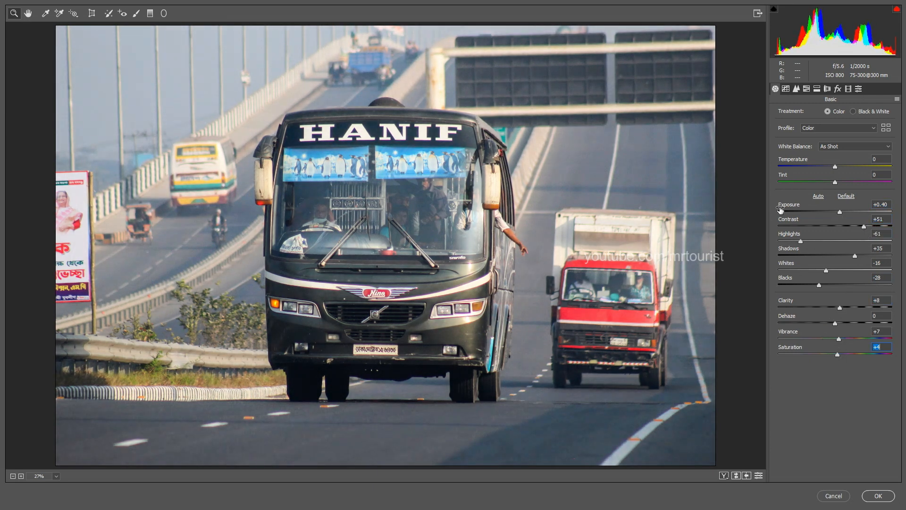
Check the tone curve, and set sharpening to 16, luminance noise reduction to 24, luminance contrast to 97, and color and color detail to 100
{"action": "left_click", "coordinate": [786, 89]}
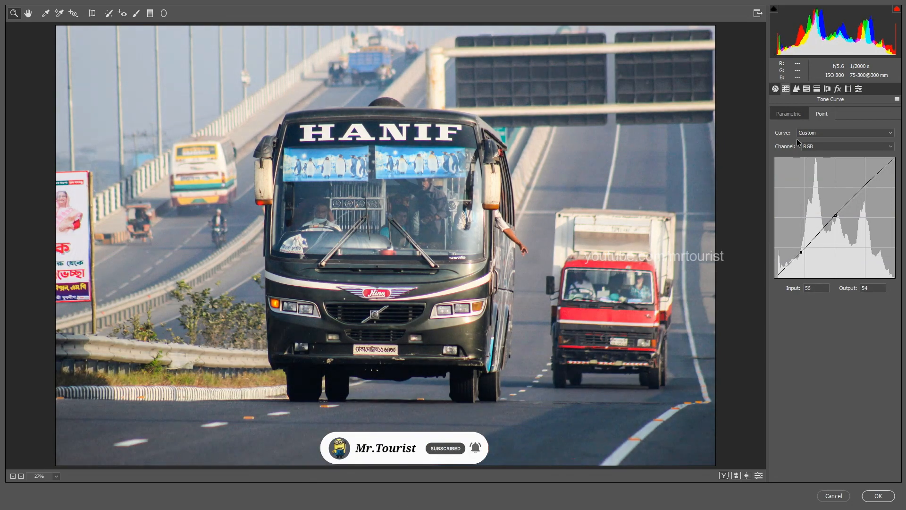
{"action": "left_click", "coordinate": [796, 89]}
{"action": "left_click_drag", "start_coordinate": [778, 206], "coordinate": [806, 206]}
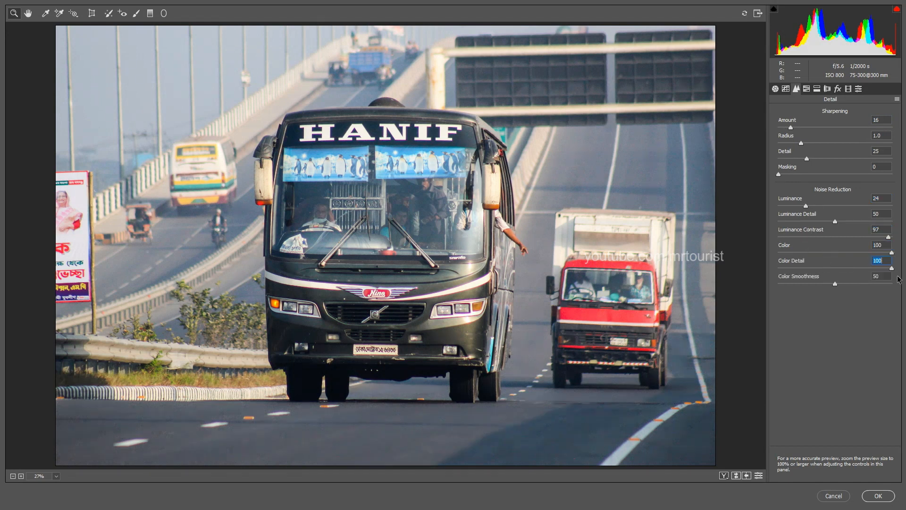
Set the HSL saturation of Aquas to -32, Oranges to +52 and Reds to +22
{"action": "left_click", "coordinate": [806, 88]}
{"action": "left_click", "coordinate": [814, 114]}
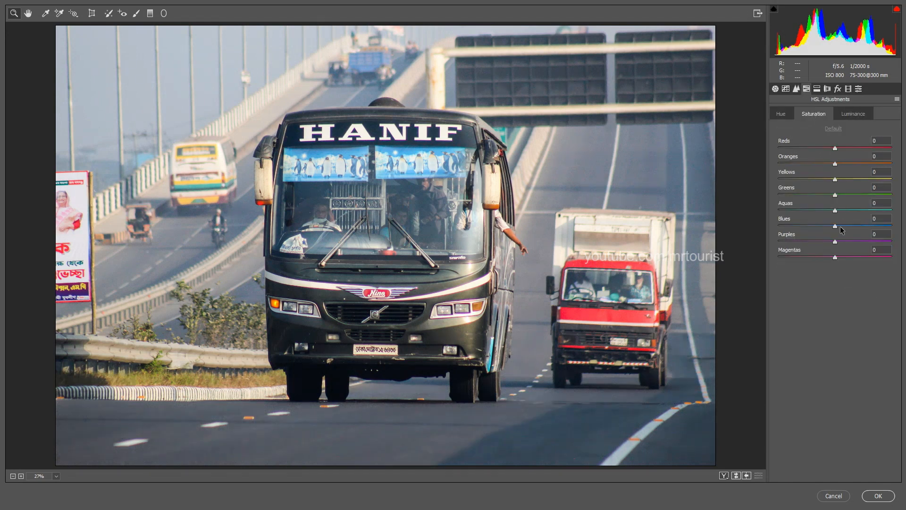
{"action": "left_click_drag", "start_coordinate": [835, 210], "coordinate": [806, 219]}
{"action": "left_click_drag", "start_coordinate": [841, 156], "coordinate": [849, 156]}
{"action": "left_click_drag", "start_coordinate": [835, 148], "coordinate": [848, 149]}
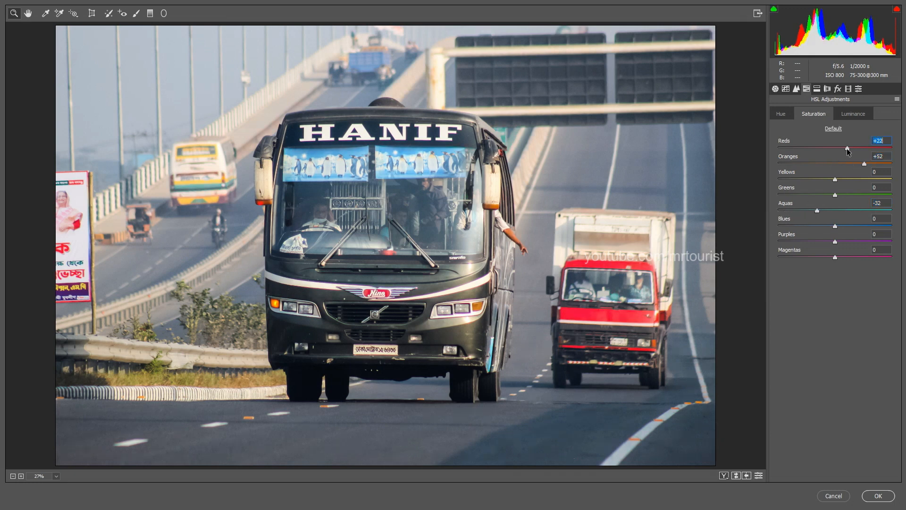
Adjust the split toning, set lens vignetting to amount -35 and midpoint 34, and apply the Camera Raw edits
{"action": "left_click", "coordinate": [817, 89]}
{"action": "mouse_move", "coordinate": [787, 125]}
{"action": "left_mouse_down"}
{"action": "mouse_move", "coordinate": [808, 144]}
{"action": "mouse_move", "coordinate": [785, 142]}
{"action": "left_mouse_up"}
{"action": "left_click", "coordinate": [827, 89]}
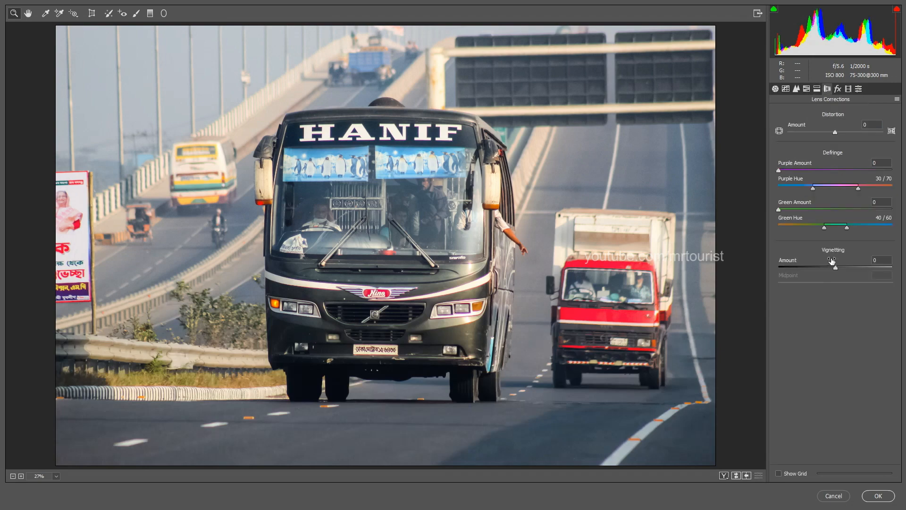
{"action": "left_click_drag", "start_coordinate": [835, 267], "coordinate": [815, 282]}
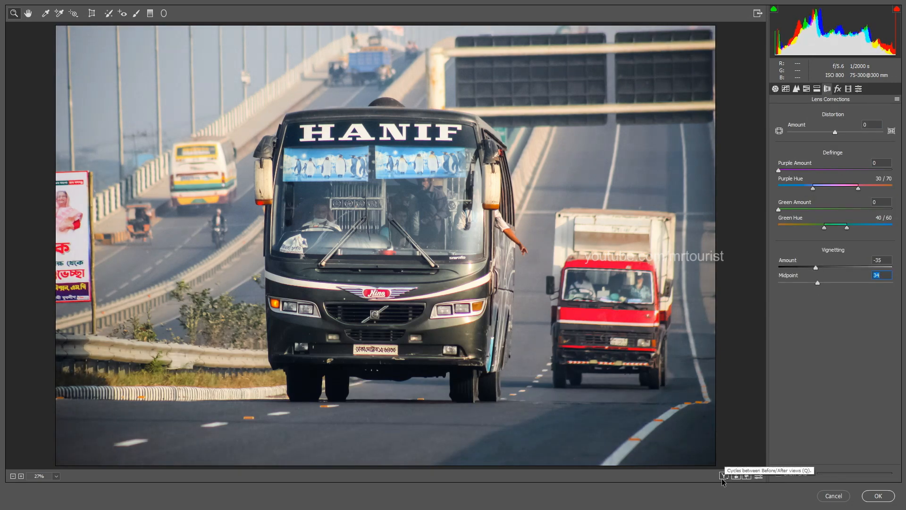
{"action": "left_click", "coordinate": [724, 475]}
{"action": "left_click", "coordinate": [877, 496]}
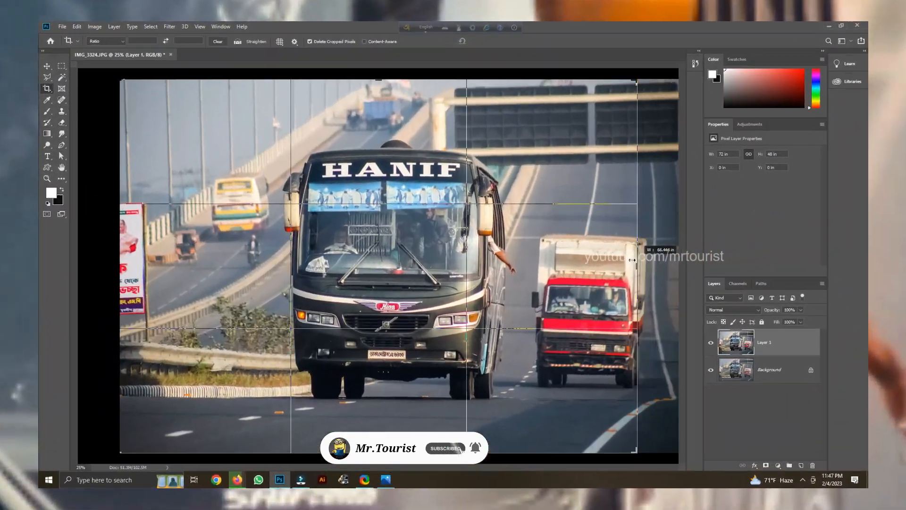
Crop the photo tighter around the bus on all four sides, to about 56.22 by 40.22 in
{"action": "left_click_drag", "start_coordinate": [632, 260], "coordinate": [609, 260]}
{"action": "mouse_move", "coordinate": [140, 269]}
{"action": "left_mouse_down"}
{"action": "mouse_move", "coordinate": [163, 272]}
{"action": "mouse_move", "coordinate": [130, 274]}
{"action": "left_mouse_up"}
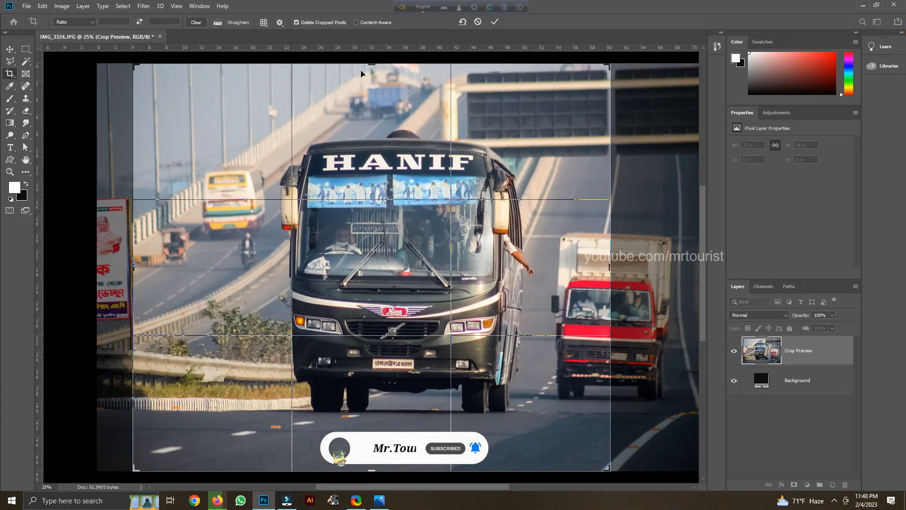
{"action": "left_click_drag", "start_coordinate": [377, 61], "coordinate": [377, 82]}
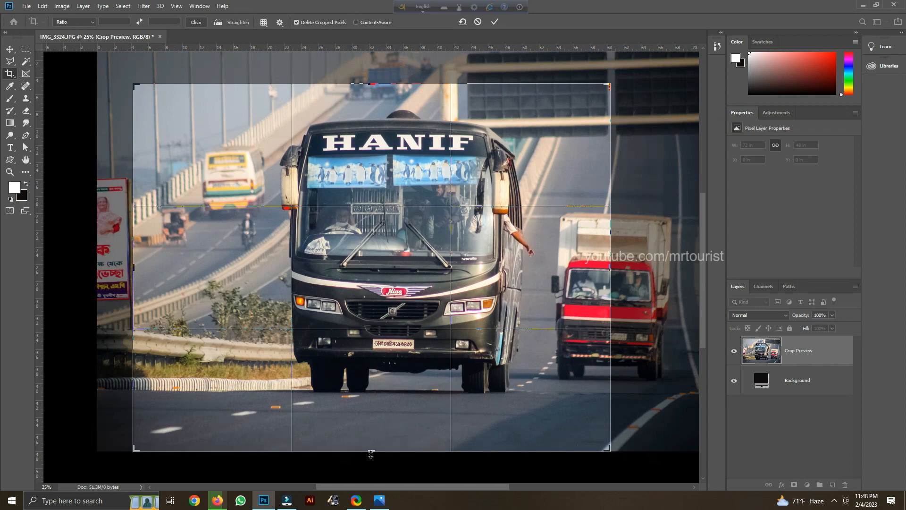
{"action": "left_click_drag", "start_coordinate": [371, 451], "coordinate": [374, 440]}
{"action": "left_click_drag", "start_coordinate": [438, 351], "coordinate": [432, 358]}
{"action": "left_click", "coordinate": [494, 22]}
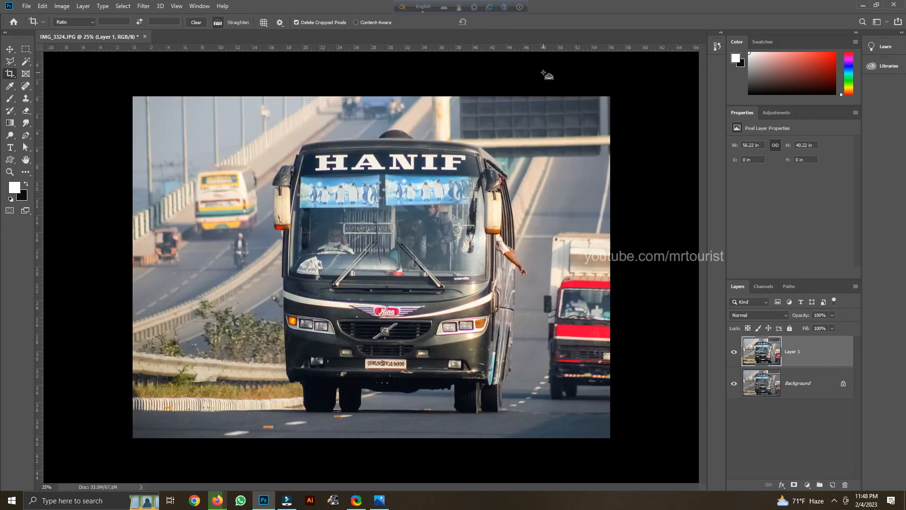
{"action": "key", "text": "ctrl+0"}
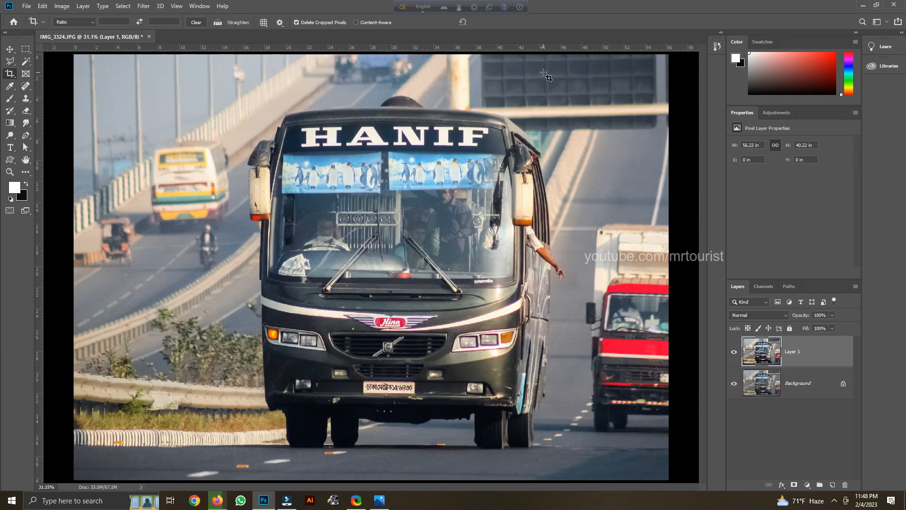
Start a Pen tool path on the upper edge of the bus roof near its left corner
{"action": "key", "text": "p"}
{"action": "key", "text": "ctrl+1"}
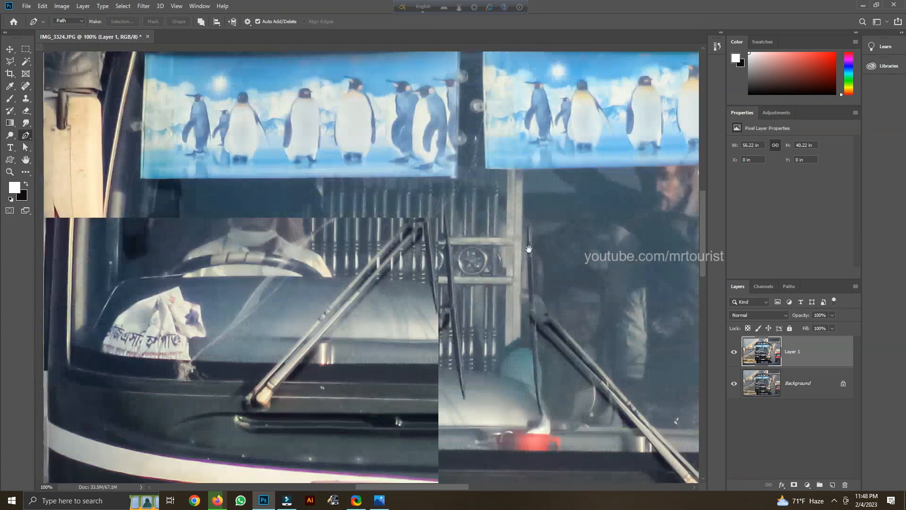
{"action": "left_click_drag", "start_coordinate": [529, 249], "coordinate": [599, 413]}
{"action": "left_click_drag", "start_coordinate": [378, 106], "coordinate": [481, 283]}
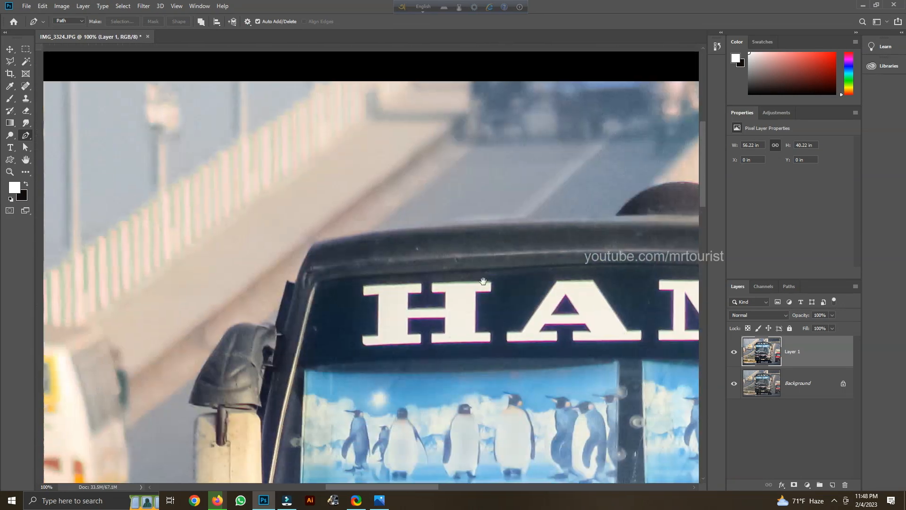
{"action": "key", "text": "ctrl+plus"}
{"action": "key", "text": "ctrl+plus"}
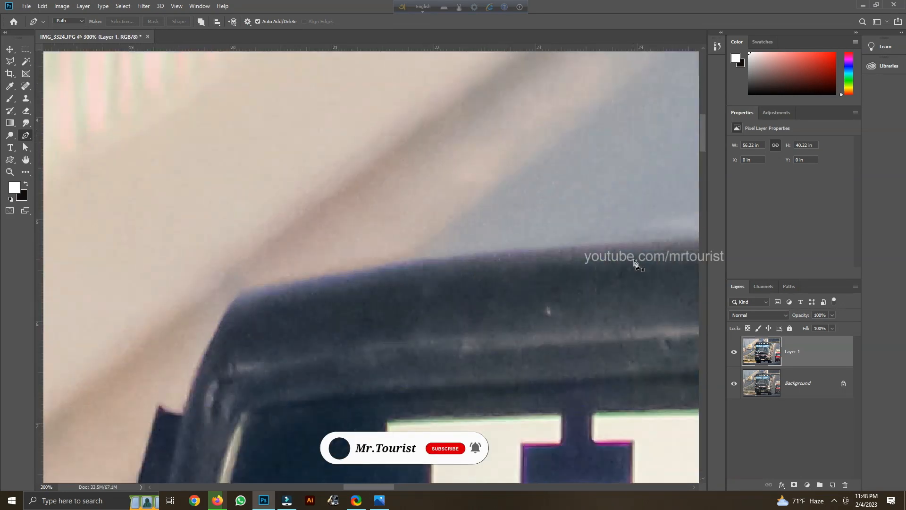
{"action": "left_click", "coordinate": [455, 254]}
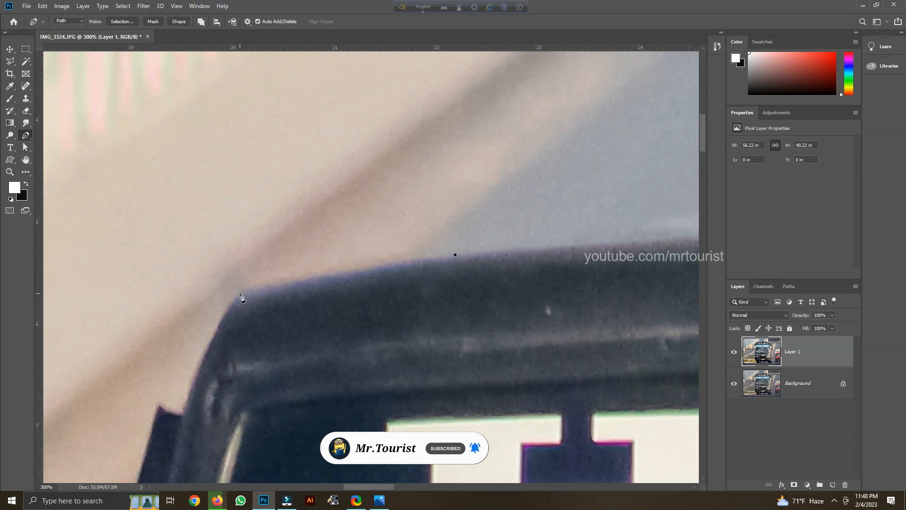
{"action": "left_click_drag", "start_coordinate": [241, 293], "coordinate": [230, 306]}
{"action": "left_click_drag", "start_coordinate": [257, 361], "coordinate": [289, 285]}
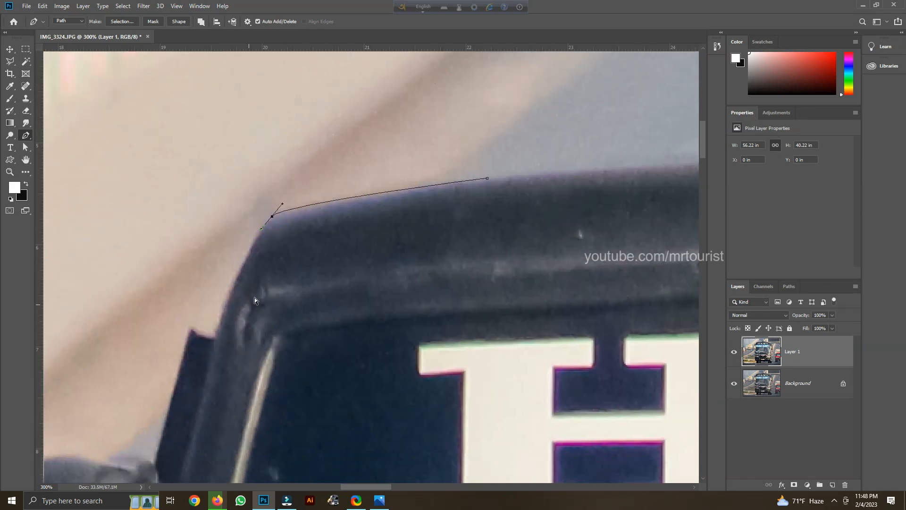
{"action": "key", "text": "ctrl+z"}
{"action": "left_click_drag", "start_coordinate": [267, 223], "coordinate": [251, 243]}
{"action": "key", "text": "ctrl+z"}
Trace the pen path around the roof's rounded left corner and down to the tip of the black side trim
{"action": "left_click", "coordinate": [293, 209]}
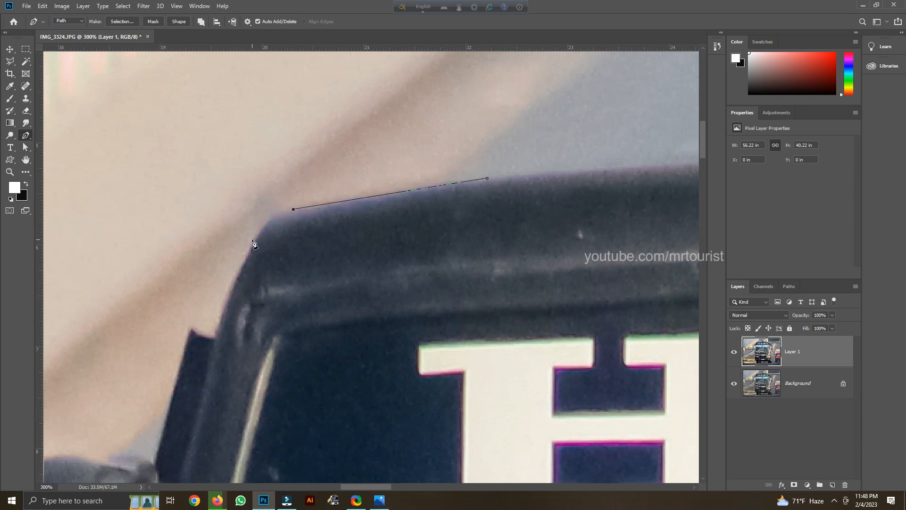
{"action": "left_click_drag", "start_coordinate": [255, 240], "coordinate": [243, 272]}
{"action": "left_click", "coordinate": [256, 241], "text": "alt"}
{"action": "left_click_drag", "start_coordinate": [255, 240], "coordinate": [247, 262]}
{"action": "left_click", "coordinate": [255, 241], "text": "alt"}
{"action": "left_click_drag", "start_coordinate": [217, 336], "coordinate": [206, 391]}
{"action": "left_click_drag", "start_coordinate": [193, 328], "coordinate": [182, 312]}
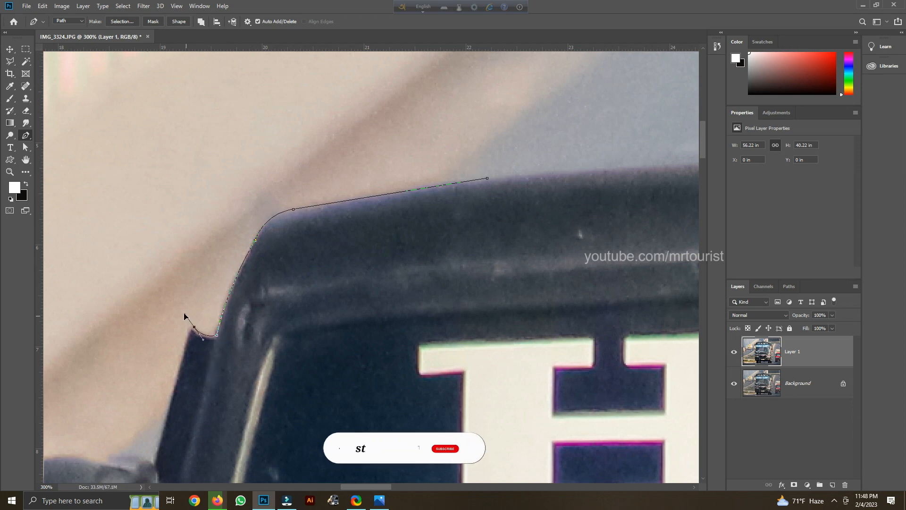
{"action": "left_click", "coordinate": [194, 327], "text": "alt"}
Extend the pen path down the outer edge of the black side trim to the mirror cover
{"action": "left_click_drag", "start_coordinate": [277, 349], "coordinate": [366, 239]}
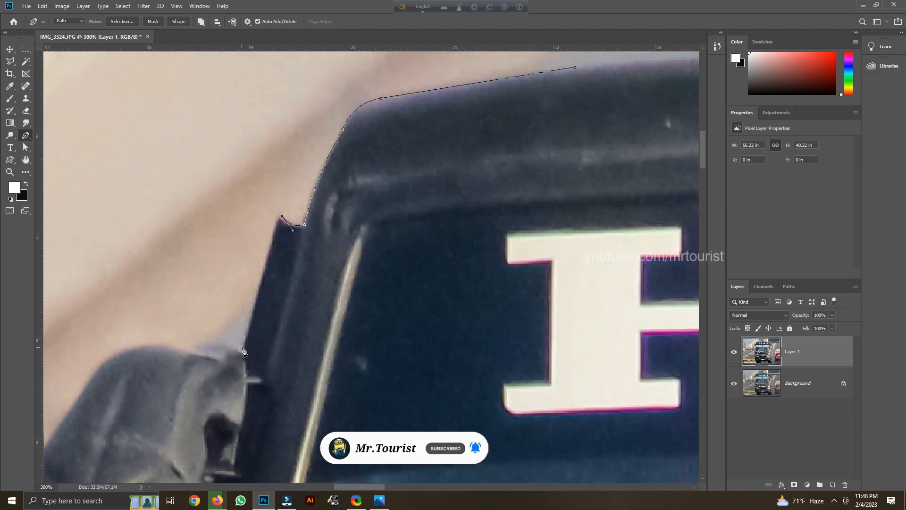
{"action": "left_click", "coordinate": [242, 349]}
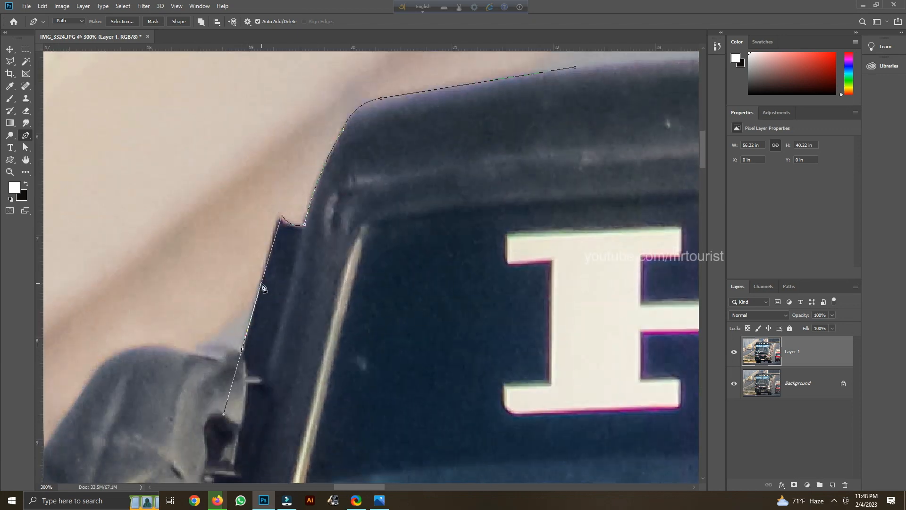
{"action": "left_click_drag", "start_coordinate": [260, 284], "coordinate": [259, 272]}
{"action": "key", "text": "super"}
{"action": "type", "text": "$"}
{"action": "key", "text": "super"}
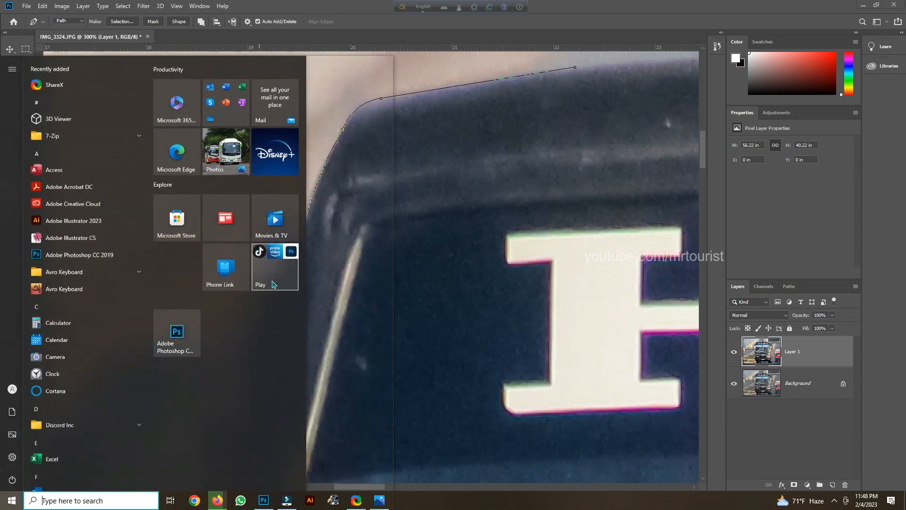
{"action": "key", "text": "super"}
Refine the path along the side trim and trace it over the mirror cover's top and down its outer edge
{"action": "left_click_drag", "start_coordinate": [261, 284], "coordinate": [278, 209]}
{"action": "left_click", "coordinate": [243, 349]}
{"action": "left_click_drag", "start_coordinate": [197, 350], "coordinate": [177, 346]}
{"action": "left_click_drag", "start_coordinate": [70, 373], "coordinate": [349, 296]}
{"action": "left_click", "coordinate": [312, 351]}
{"action": "left_click_drag", "start_coordinate": [331, 414], "coordinate": [418, 314]}
{"action": "left_click_drag", "start_coordinate": [350, 341], "coordinate": [358, 390]}
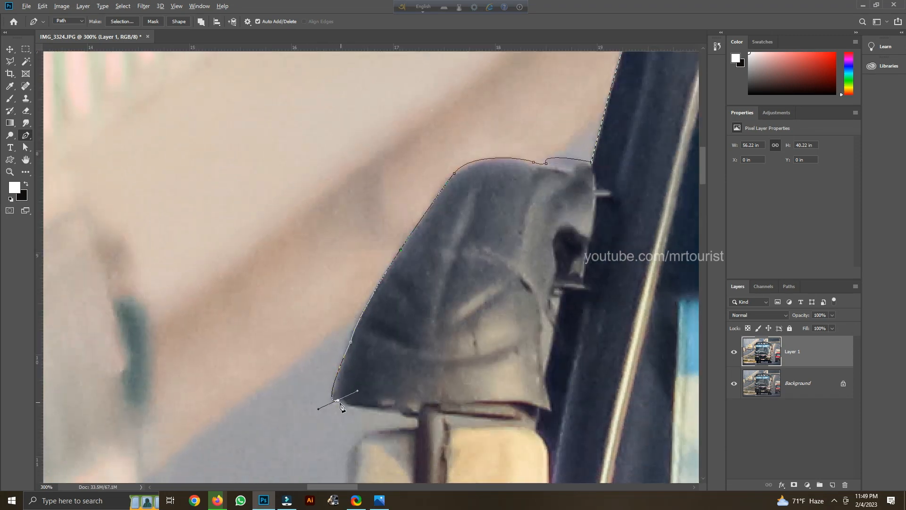
Trace the pen path along the mirror cover's underside and around the upper corner of the cream mirror housing
{"action": "left_click", "coordinate": [397, 412]}
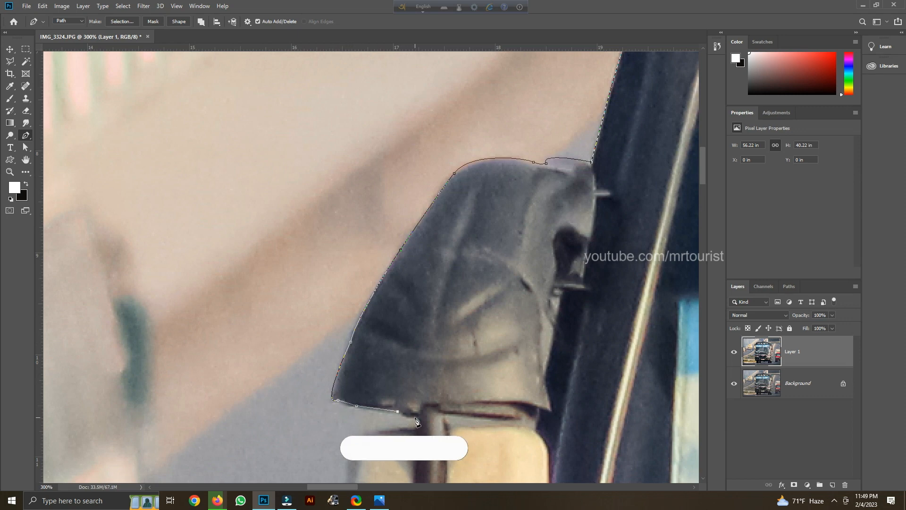
{"action": "left_click_drag", "start_coordinate": [417, 417], "coordinate": [509, 310]}
{"action": "left_click", "coordinate": [417, 417], "text": "alt"}
{"action": "left_click", "coordinate": [417, 426]}
{"action": "left_click_drag", "start_coordinate": [440, 334], "coordinate": [437, 366]}
{"action": "key", "text": "ctrl+z"}
{"action": "scroll", "coordinate": [463, 396], "scroll_direction": "down", "scroll_amount": 3}
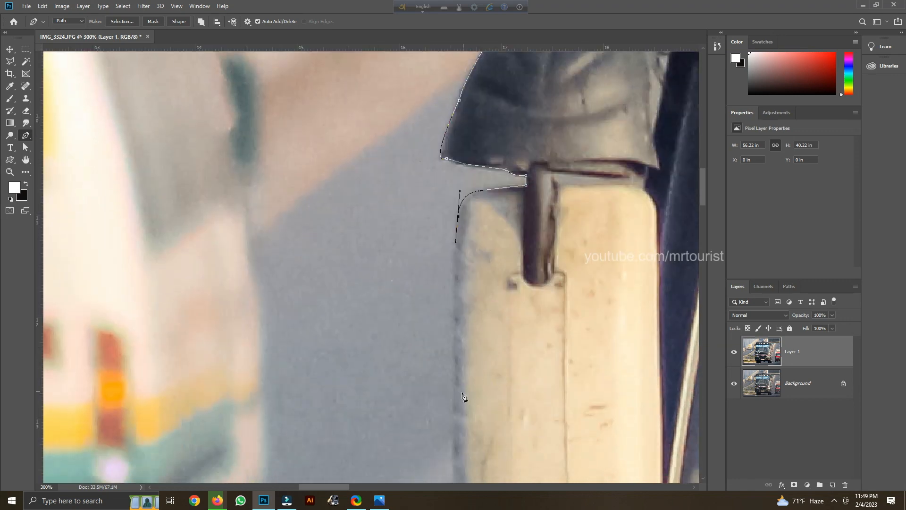
Trace the pen path down the mirror housing's outer edge and around its orange lower end to the windshield pillar
{"action": "left_click", "coordinate": [453, 413]}
{"action": "scroll", "coordinate": [464, 414], "scroll_direction": "down", "scroll_amount": 5}
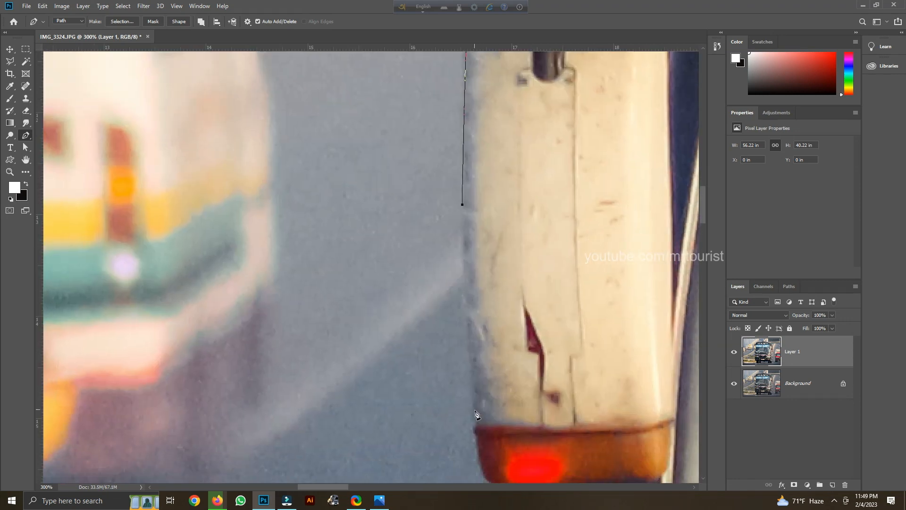
{"action": "left_click_drag", "start_coordinate": [476, 427], "coordinate": [481, 441]}
{"action": "scroll", "coordinate": [481, 442], "scroll_direction": "down", "scroll_amount": 2}
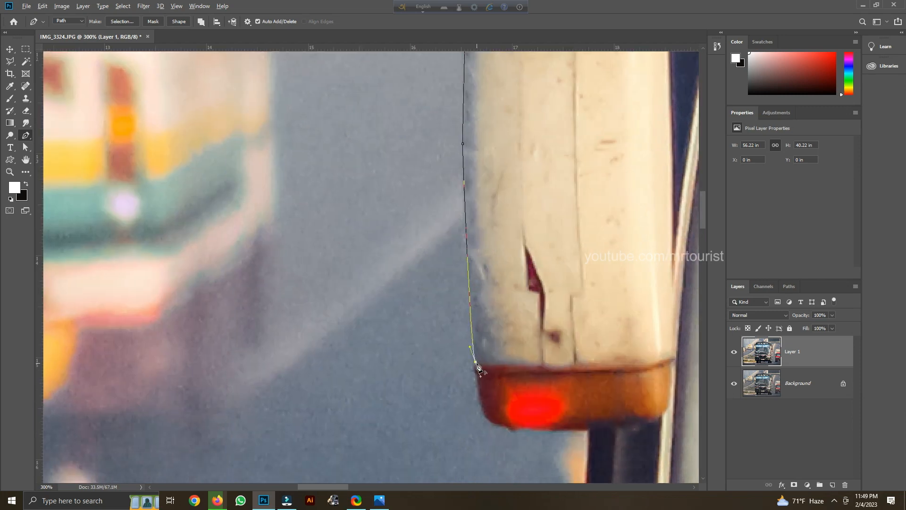
{"action": "left_click_drag", "start_coordinate": [481, 405], "coordinate": [524, 429]}
{"action": "left_click", "coordinate": [505, 427], "text": "alt"}
{"action": "left_click_drag", "start_coordinate": [590, 430], "coordinate": [575, 211]}
{"action": "left_click", "coordinate": [590, 429], "text": "alt"}
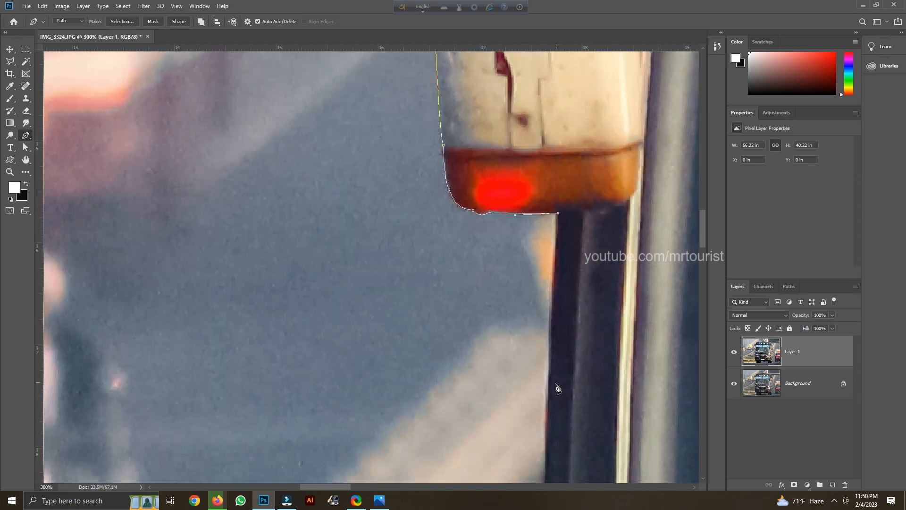
Trace the pen path down the bus's left body edge, past the headlight, to the bumper's lower corner
{"action": "left_click", "coordinate": [545, 424]}
{"action": "left_click_drag", "start_coordinate": [575, 396], "coordinate": [565, 286]}
{"action": "left_click_drag", "start_coordinate": [618, 268], "coordinate": [626, 52]}
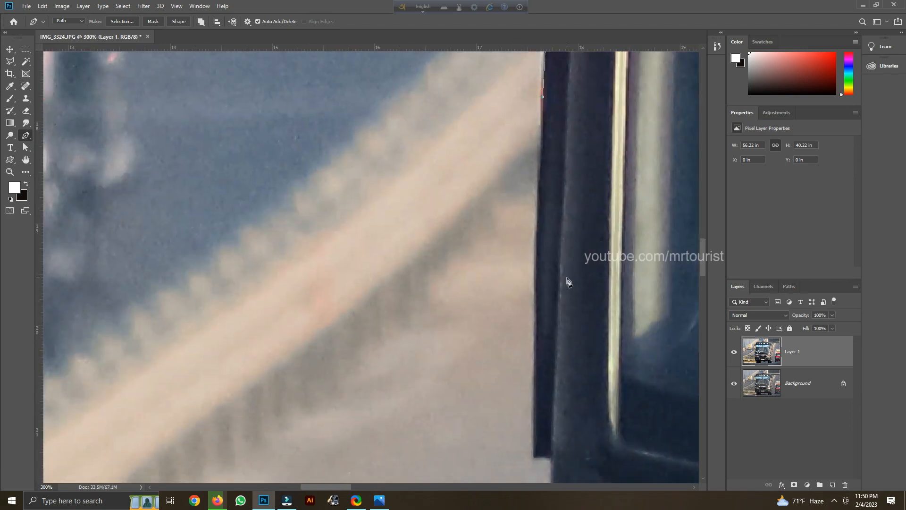
{"action": "key", "text": "ctrl+minus"}
{"action": "left_click_drag", "start_coordinate": [479, 396], "coordinate": [463, 220]}
{"action": "left_click_drag", "start_coordinate": [452, 374], "coordinate": [441, 143]}
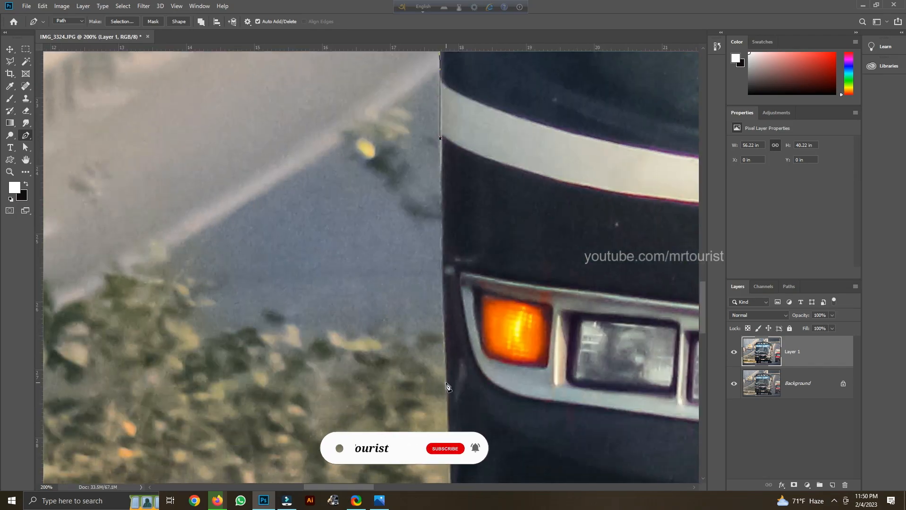
{"action": "left_click_drag", "start_coordinate": [446, 386], "coordinate": [451, 404]}
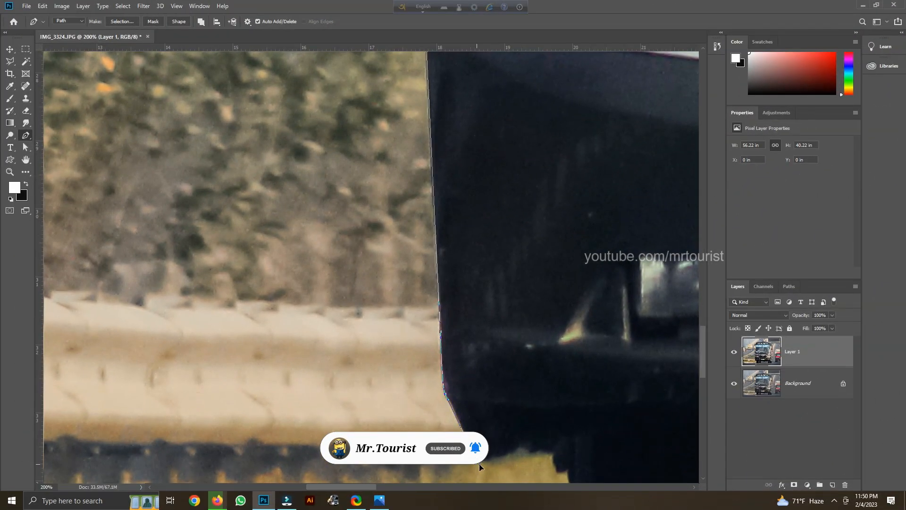
{"action": "left_click_drag", "start_coordinate": [480, 465], "coordinate": [528, 446]}
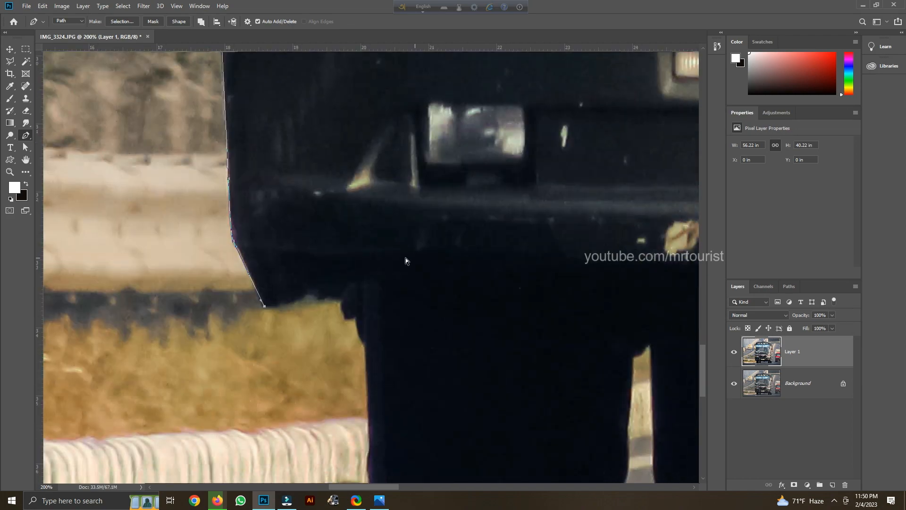
Trace the pen path along the front bumper's lower edge, below the number plate, toward the bumper's right end
{"action": "left_click_drag", "start_coordinate": [353, 253], "coordinate": [377, 253]}
{"action": "scroll", "coordinate": [519, 250], "scroll_direction": "right", "scroll_amount": 10}
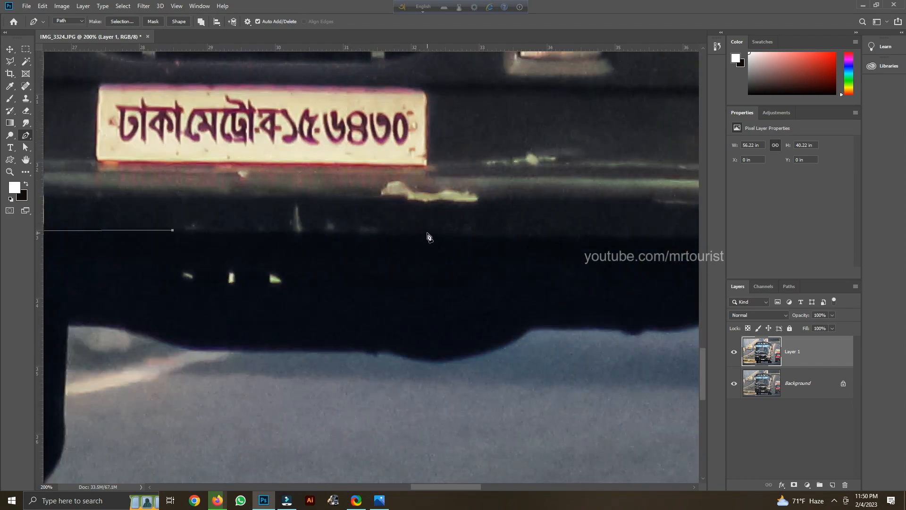
{"action": "left_click_drag", "start_coordinate": [427, 232], "coordinate": [457, 232]}
{"action": "left_click", "coordinate": [581, 234]}
{"action": "left_click_drag", "start_coordinate": [613, 238], "coordinate": [258, 192]}
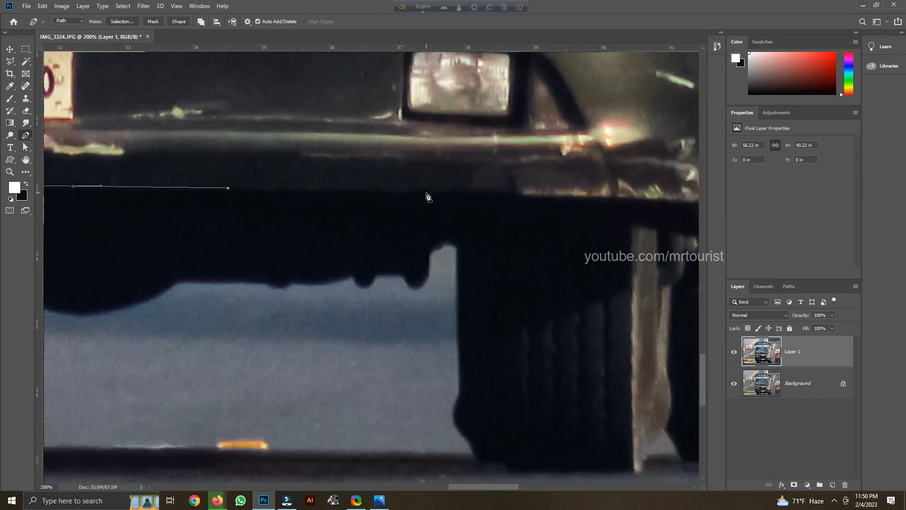
{"action": "left_click", "coordinate": [426, 190]}
{"action": "mouse_move", "coordinate": [557, 195]}
{"action": "left_mouse_down"}
{"action": "mouse_move", "coordinate": [445, 191]}
{"action": "mouse_move", "coordinate": [564, 194]}
{"action": "left_mouse_up"}
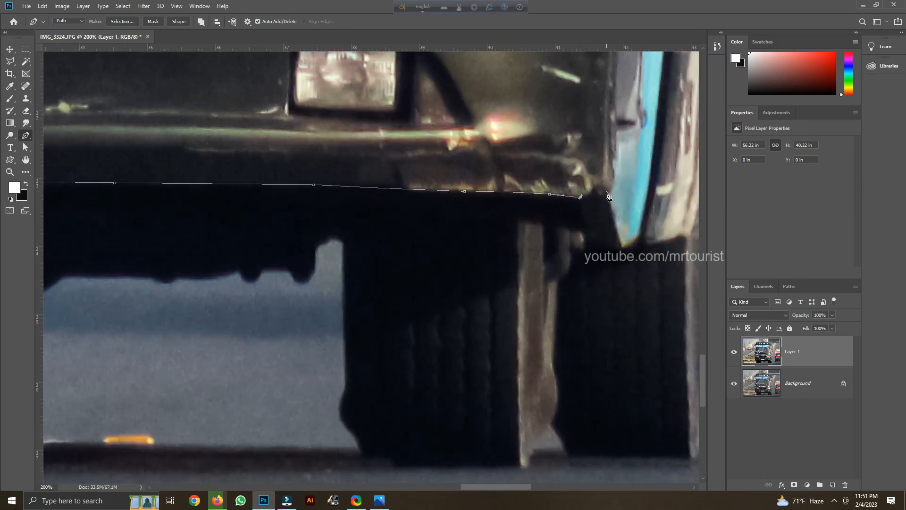
Trace the path around the bumper's right end and along the bottom of the bus's side panel to its rear corner
{"action": "left_click", "coordinate": [623, 246]}
{"action": "left_click", "coordinate": [680, 236]}
{"action": "left_click_drag", "start_coordinate": [682, 241], "coordinate": [591, 251]}
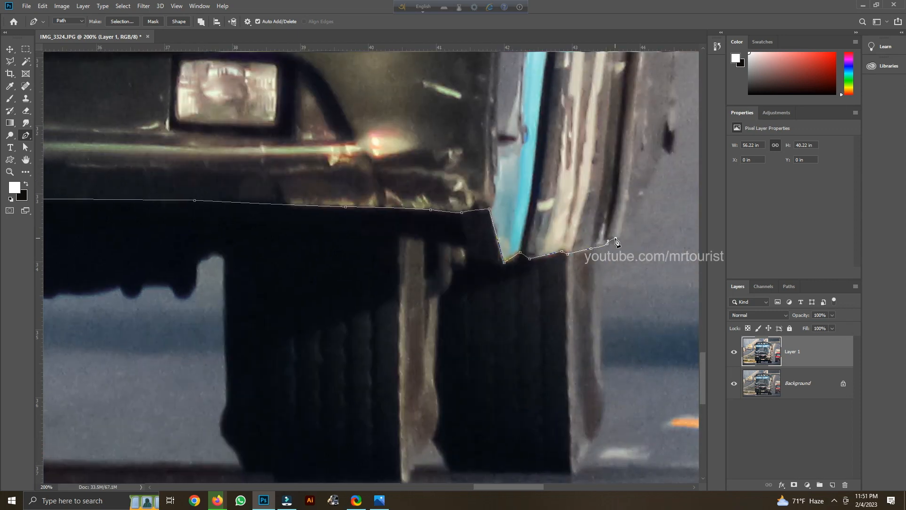
{"action": "left_click", "coordinate": [621, 237]}
{"action": "left_click", "coordinate": [649, 184]}
{"action": "left_click_drag", "start_coordinate": [651, 183], "coordinate": [568, 243]}
{"action": "left_click", "coordinate": [580, 207]}
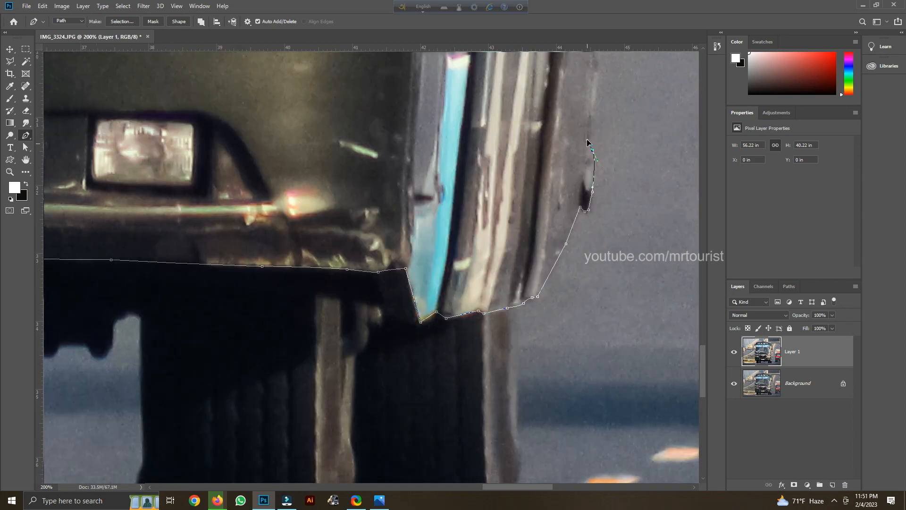
Trace the path up the lower rear edge of the bus's side, undoing one misplaced anchor and redrawing it
{"action": "left_click_drag", "start_coordinate": [592, 118], "coordinate": [595, 103]}
{"action": "left_click_drag", "start_coordinate": [595, 104], "coordinate": [489, 319]}
{"action": "left_click", "coordinate": [496, 217]}
{"action": "left_click", "coordinate": [501, 118]}
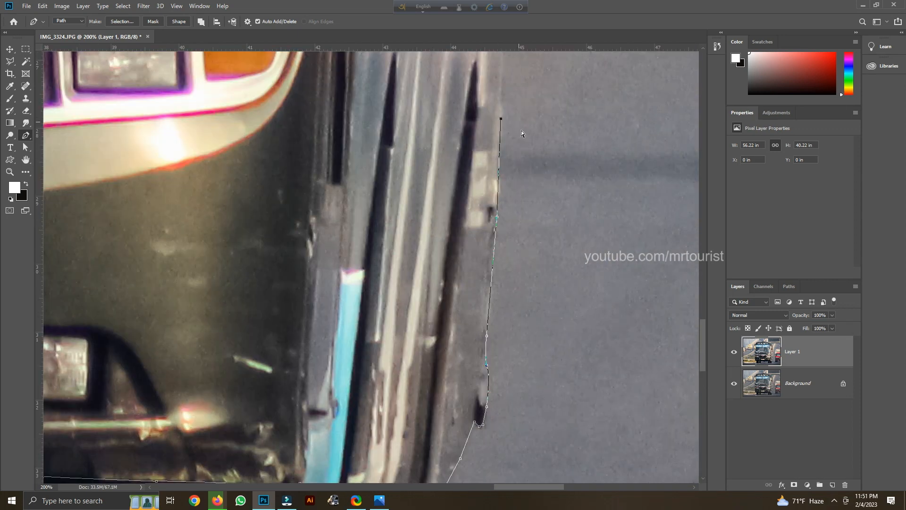
{"action": "key", "text": "ctrl+z"}
{"action": "left_click_drag", "start_coordinate": [497, 175], "coordinate": [490, 165]}
{"action": "left_click", "coordinate": [501, 90]}
Continue the path up the bus's side edge, past the dark panel seam, toward the passenger's outstretched arm
{"action": "left_click_drag", "start_coordinate": [519, 65], "coordinate": [458, 414]}
{"action": "left_click", "coordinate": [445, 300]}
{"action": "left_click", "coordinate": [450, 268]}
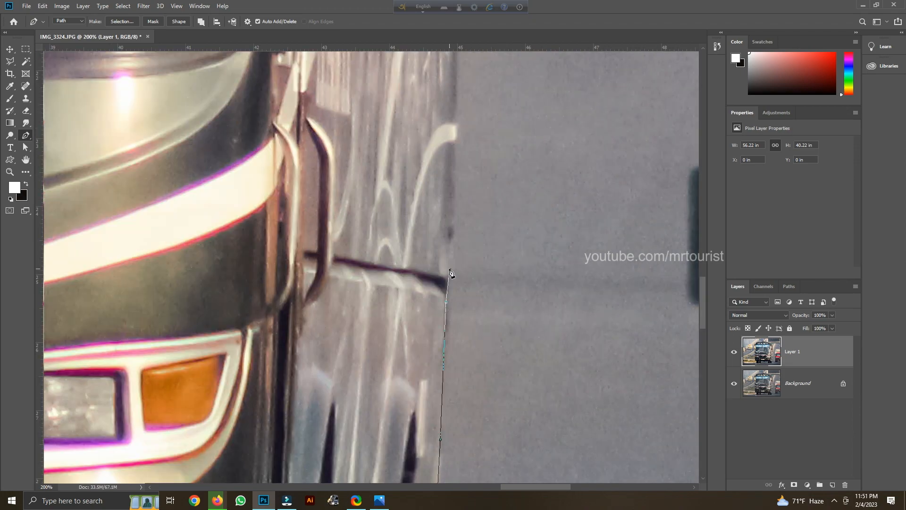
{"action": "left_click", "coordinate": [455, 184]}
{"action": "left_click_drag", "start_coordinate": [471, 117], "coordinate": [474, 256]}
{"action": "left_click", "coordinate": [456, 180]}
{"action": "scroll", "coordinate": [461, 61], "scroll_direction": "up", "scroll_amount": 4}
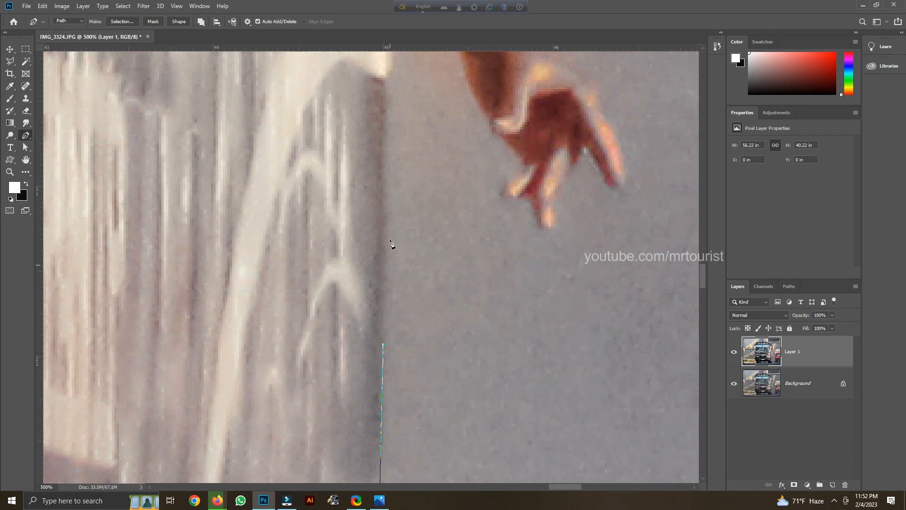
Extend the path to the passenger's arm and trace it along the arm's underside to the fingertips
{"action": "left_click", "coordinate": [388, 80]}
{"action": "left_click_drag", "start_coordinate": [388, 85], "coordinate": [377, 254]}
{"action": "left_click", "coordinate": [380, 156]}
{"action": "left_click", "coordinate": [445, 209]}
{"action": "left_click_drag", "start_coordinate": [479, 288], "coordinate": [489, 294]}
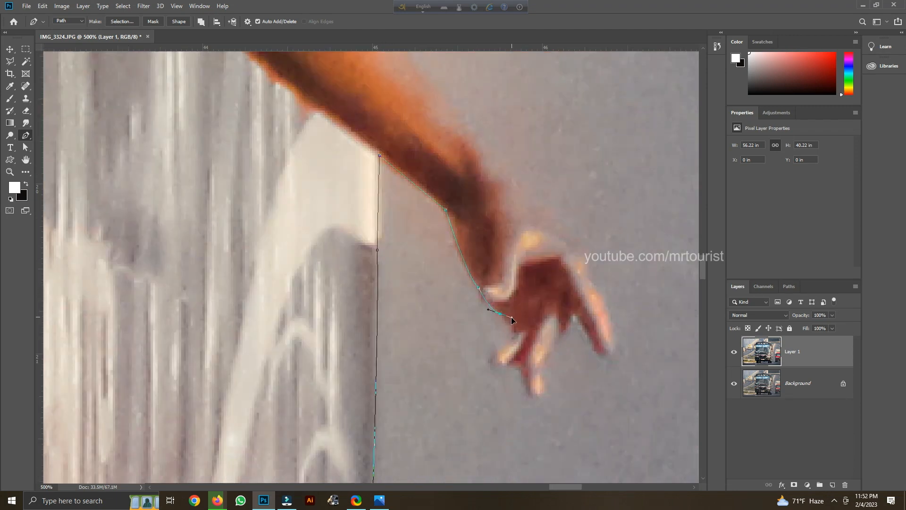
{"action": "left_click_drag", "start_coordinate": [492, 360], "coordinate": [502, 366]}
{"action": "left_click_drag", "start_coordinate": [535, 398], "coordinate": [544, 399]}
Trace the path around the passenger's hand and back along the arm's upper edge to the bus's side
{"action": "left_click", "coordinate": [613, 334]}
{"action": "left_click", "coordinate": [599, 292]}
{"action": "left_click", "coordinate": [585, 271]}
{"action": "left_click_drag", "start_coordinate": [577, 237], "coordinate": [572, 233]}
{"action": "left_click_drag", "start_coordinate": [521, 183], "coordinate": [514, 176]}
{"action": "left_click", "coordinate": [476, 134]}
{"action": "left_click_drag", "start_coordinate": [461, 136], "coordinate": [505, 303]}
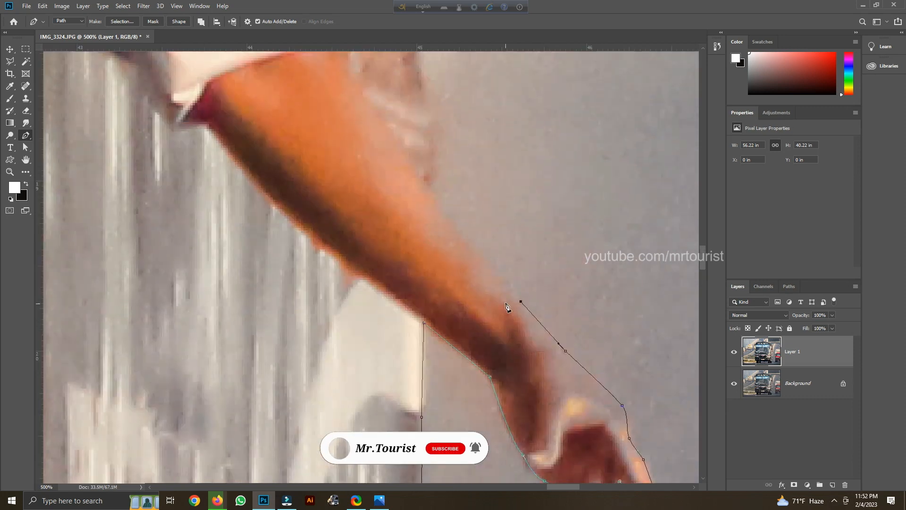
{"action": "left_click", "coordinate": [433, 193]}
Trace the path from the arm up the outer edge of the bus's side windows
{"action": "left_click", "coordinate": [435, 119]}
{"action": "left_click_drag", "start_coordinate": [444, 125], "coordinate": [455, 257]}
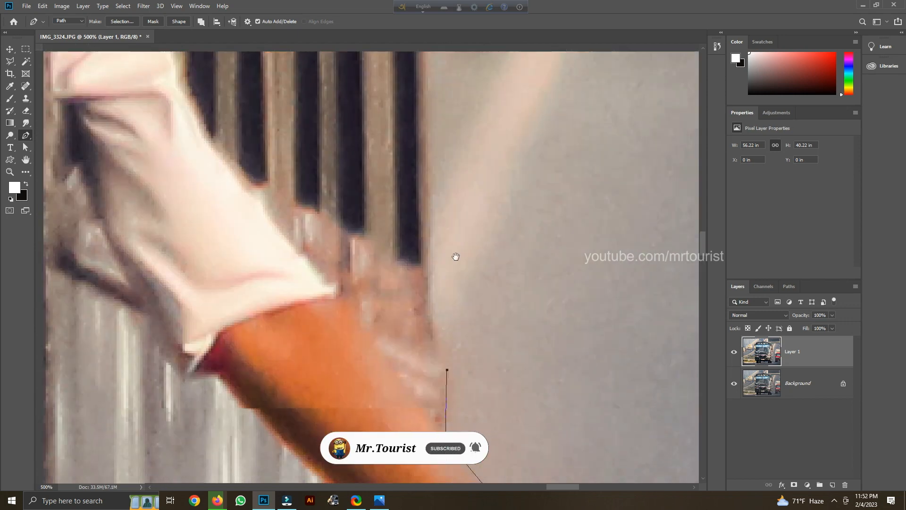
{"action": "left_click", "coordinate": [431, 284]}
{"action": "left_click", "coordinate": [426, 82]}
{"action": "left_click_drag", "start_coordinate": [429, 128], "coordinate": [420, 378]}
{"action": "left_click_drag", "start_coordinate": [443, 163], "coordinate": [435, 415]}
{"action": "left_click_drag", "start_coordinate": [384, 183], "coordinate": [461, 415]}
{"action": "left_click", "coordinate": [385, 184], "text": "alt"}
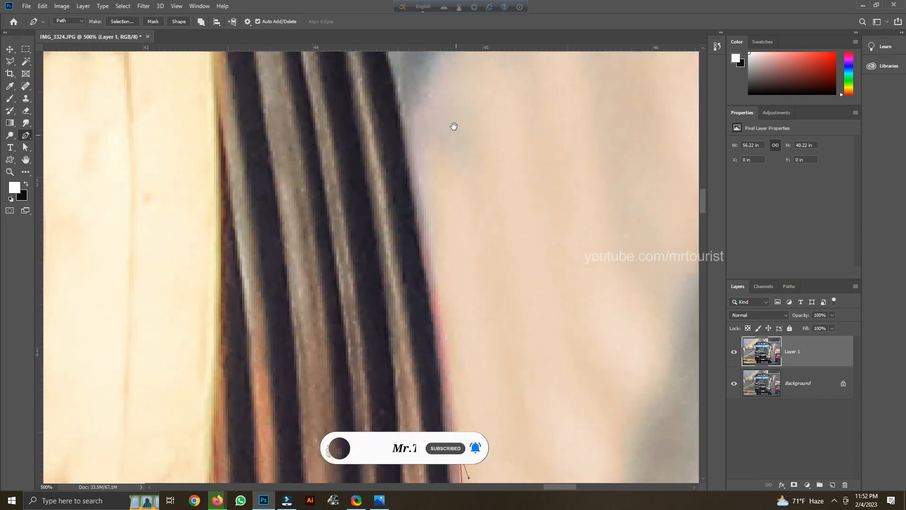
Trace the path up the remaining side window edge to the underside of the roof ledge behind the mirror
{"action": "left_click_drag", "start_coordinate": [395, 77], "coordinate": [437, 247]}
{"action": "left_click", "coordinate": [396, 77], "text": "alt"}
{"action": "key", "text": "super"}
{"action": "key", "text": "super"}
{"action": "key", "text": "ctrl+minus"}
{"action": "key", "text": "ctrl+minus"}
{"action": "key", "text": "ctrl+minus"}
{"action": "left_click", "coordinate": [387, 191]}
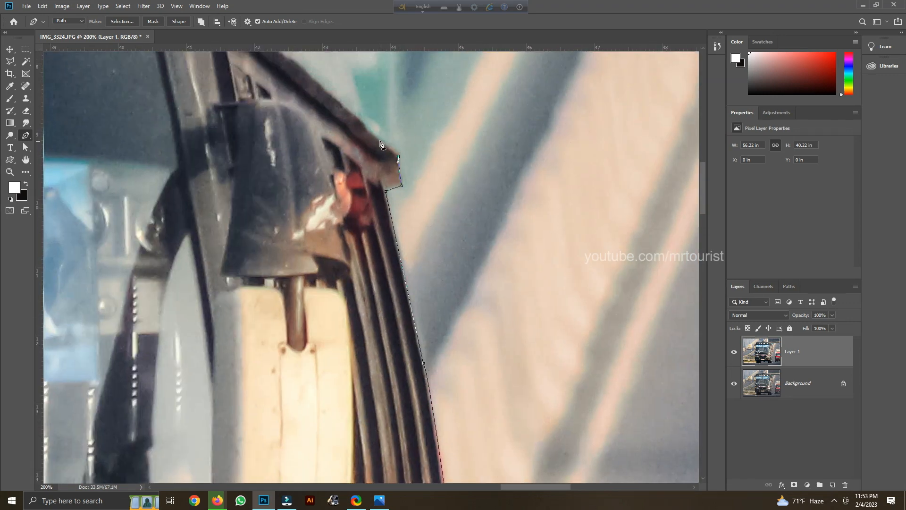
Undo the last path anchors and retrace the outline up the outer edge of the roof's side ledge
{"action": "left_click_drag", "start_coordinate": [338, 85], "coordinate": [413, 208]}
{"action": "key", "text": "ctrl+z"}
{"action": "key", "text": "ctrl+z"}
{"action": "left_click", "coordinate": [466, 264]}
{"action": "left_click", "coordinate": [443, 241]}
{"action": "left_click", "coordinate": [437, 233]}
{"action": "left_click", "coordinate": [428, 197]}
{"action": "left_click", "coordinate": [411, 179]}
Trace the path up the slanted right roof corner and onto the front roof edge
{"action": "left_click_drag", "start_coordinate": [405, 173], "coordinate": [515, 325]}
{"action": "left_click", "coordinate": [444, 266]}
{"action": "left_click", "coordinate": [384, 215]}
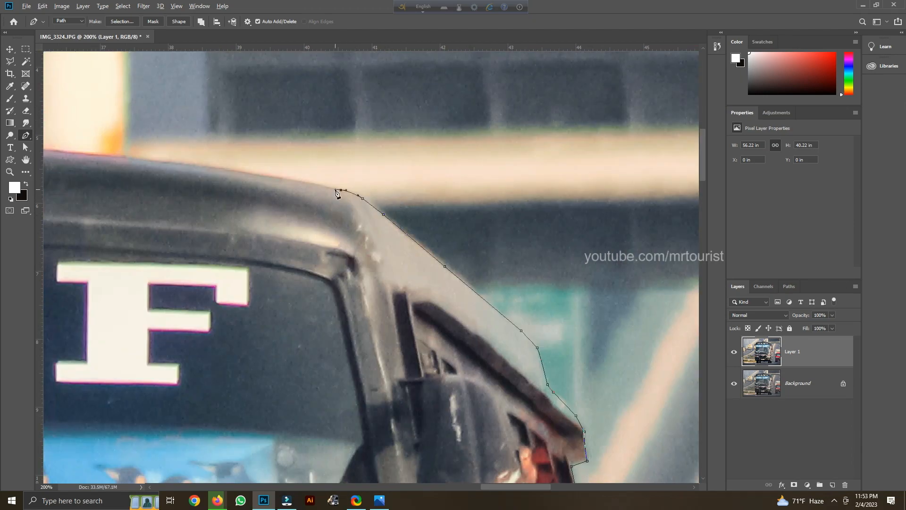
{"action": "left_click", "coordinate": [287, 179]}
{"action": "left_click_drag", "start_coordinate": [287, 179], "coordinate": [484, 300]}
{"action": "left_click", "coordinate": [385, 285]}
{"action": "left_click", "coordinate": [190, 268]}
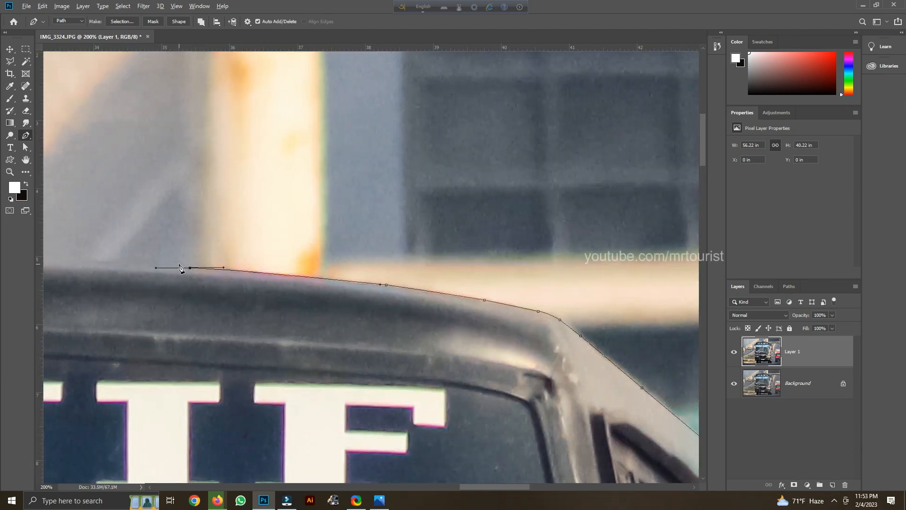
Trace the path along the roof edge and over the rounded dome on top of the bus
{"action": "left_click_drag", "start_coordinate": [190, 272], "coordinate": [486, 303]}
{"action": "left_click", "coordinate": [328, 289]}
{"action": "left_click_drag", "start_coordinate": [291, 260], "coordinate": [278, 257]}
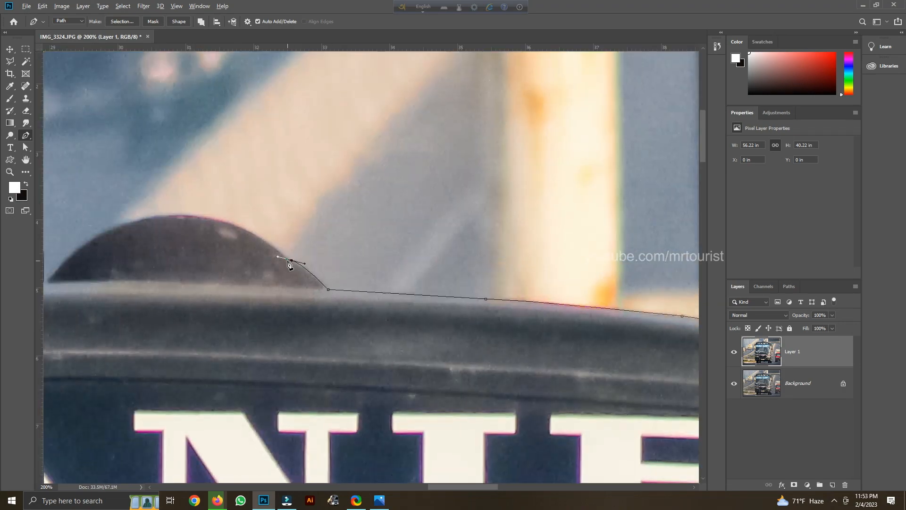
{"action": "left_click_drag", "start_coordinate": [188, 215], "coordinate": [432, 194]}
{"action": "left_click", "coordinate": [188, 216], "text": "alt"}
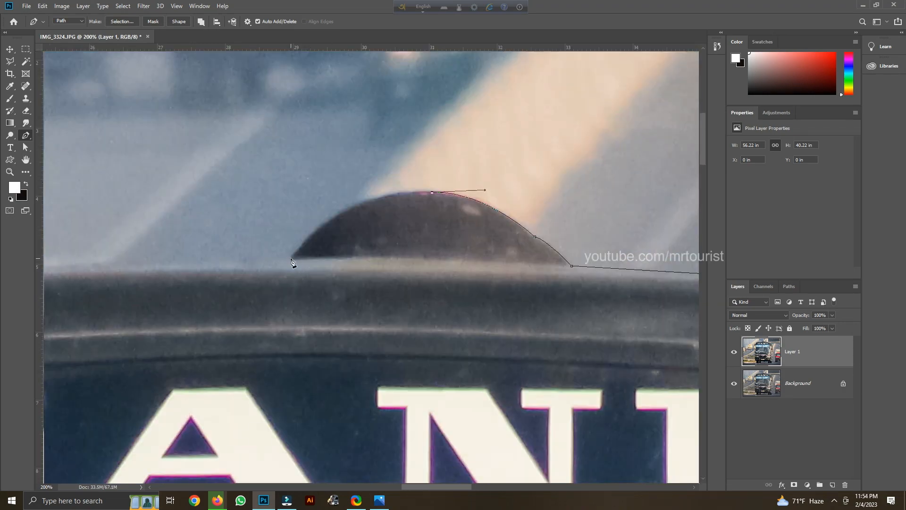
{"action": "left_click_drag", "start_coordinate": [291, 258], "coordinate": [241, 335]}
{"action": "left_click", "coordinate": [291, 258], "text": "alt"}
Complete the bus outline along the remaining left part of the roof edge
{"action": "left_click_drag", "start_coordinate": [164, 303], "coordinate": [453, 271]}
{"action": "left_click_drag", "start_coordinate": [314, 241], "coordinate": [303, 242]}
{"action": "left_click", "coordinate": [121, 257]}
{"action": "key", "text": "ctrl+0"}
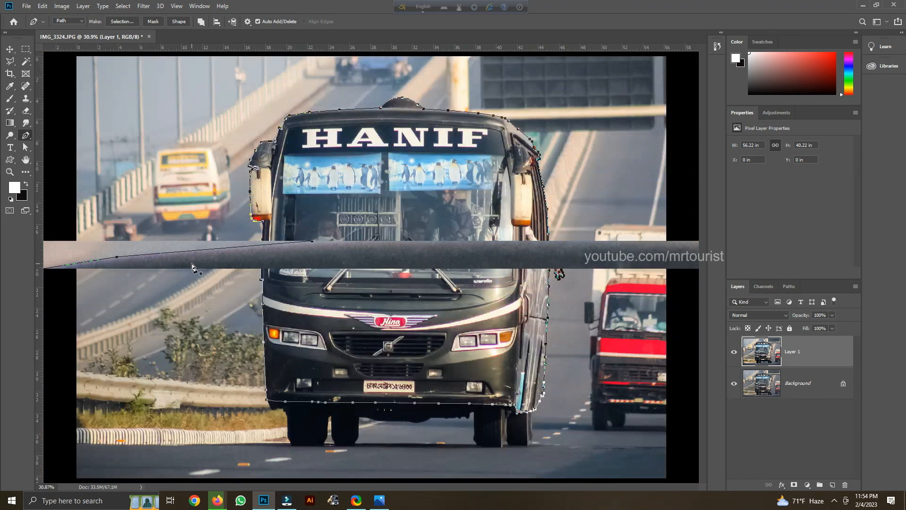
Save the work path as "bus", deselect it and return to the layer list
{"action": "left_click", "coordinate": [789, 287]}
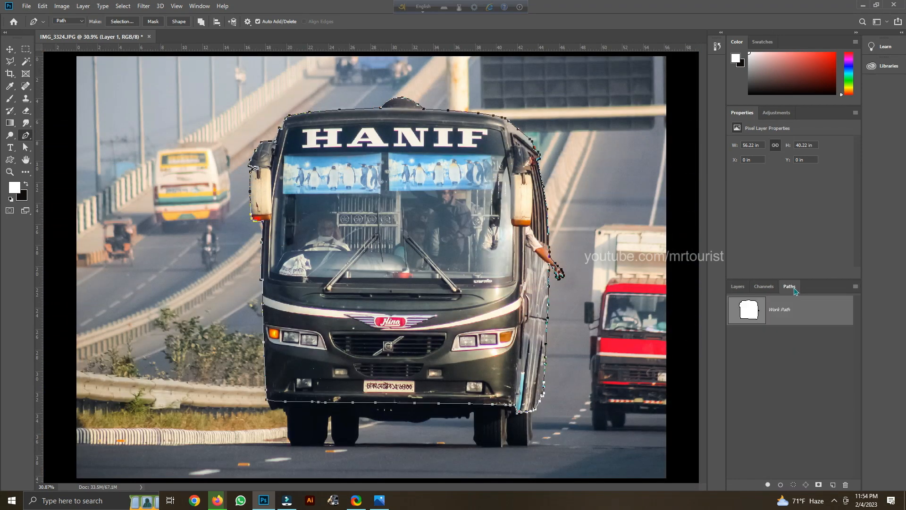
{"action": "double_click", "coordinate": [782, 309]}
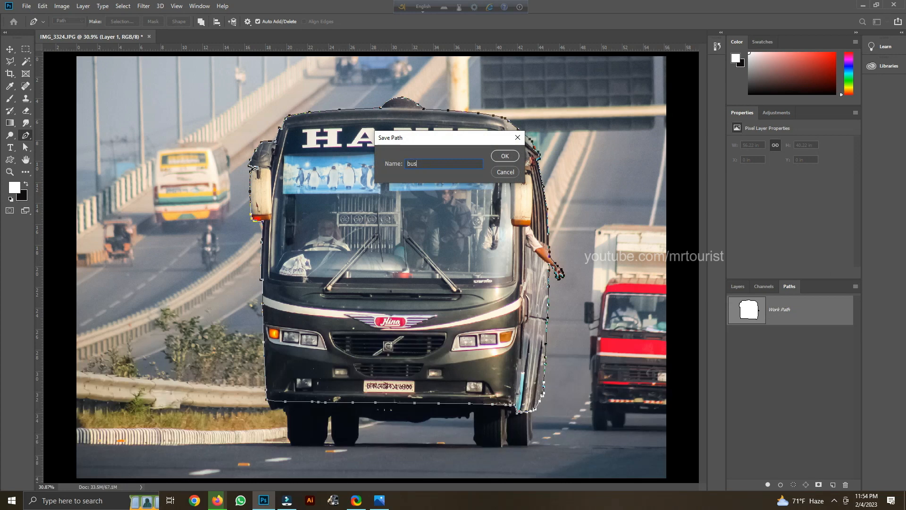
{"action": "key", "text": "Return"}
{"action": "left_click", "coordinate": [806, 343]}
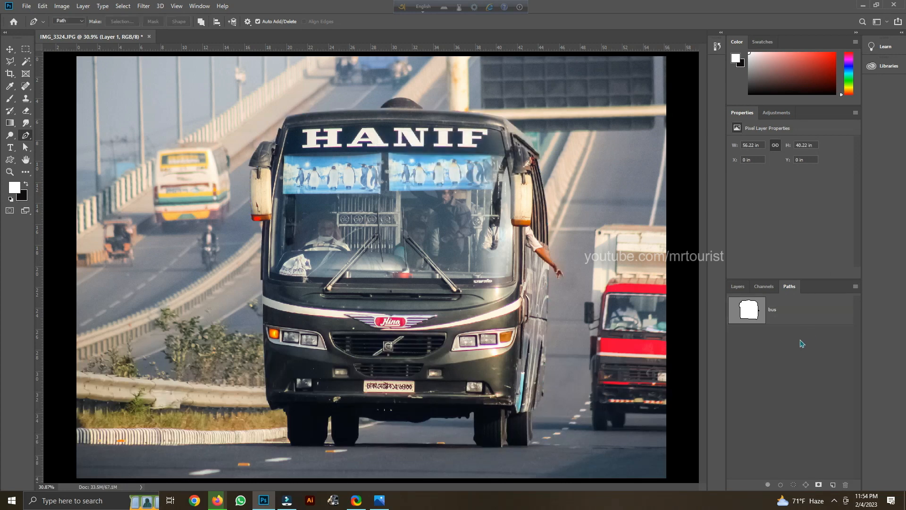
{"action": "left_click", "coordinate": [737, 287]}
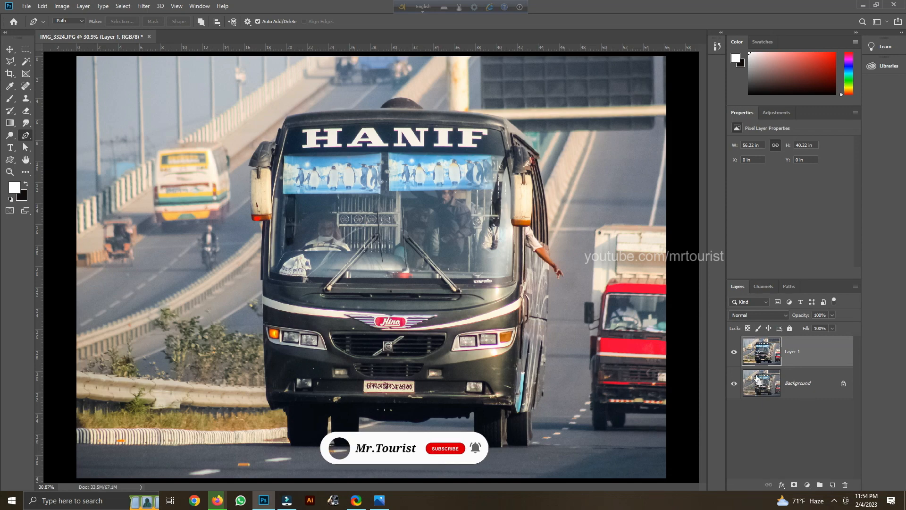
Start a second pen path inside the bumper's lower left corner and trace it down to the corner's tip
{"action": "key", "text": "ctrl+1"}
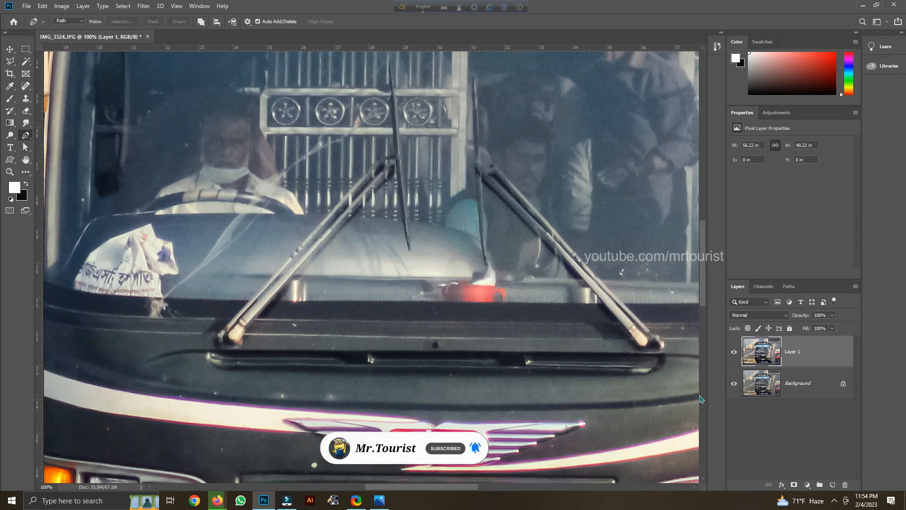
{"action": "left_click_drag", "start_coordinate": [498, 372], "coordinate": [548, 142]}
{"action": "left_click_drag", "start_coordinate": [481, 469], "coordinate": [470, 241]}
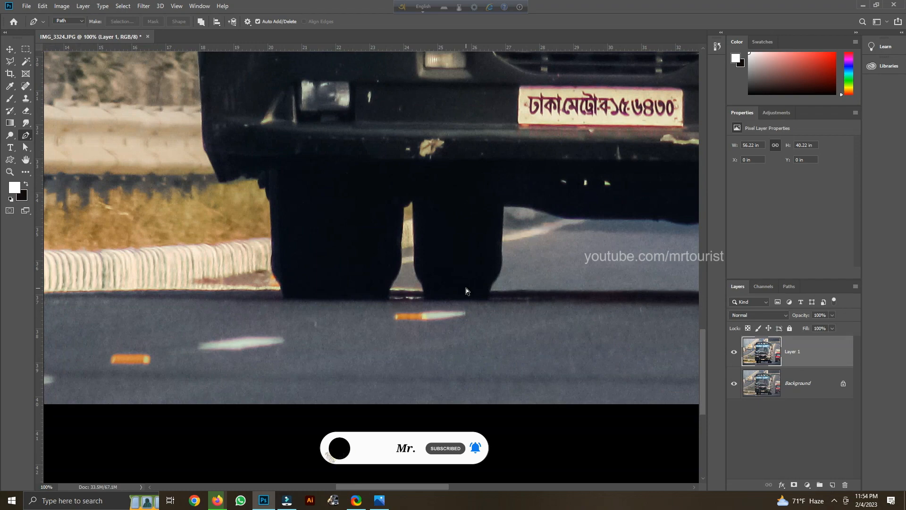
{"action": "key", "text": "ctrl+plus"}
{"action": "key", "text": "ctrl+plus"}
{"action": "left_click_drag", "start_coordinate": [438, 303], "coordinate": [586, 424]}
{"action": "left_click_drag", "start_coordinate": [471, 263], "coordinate": [591, 446]}
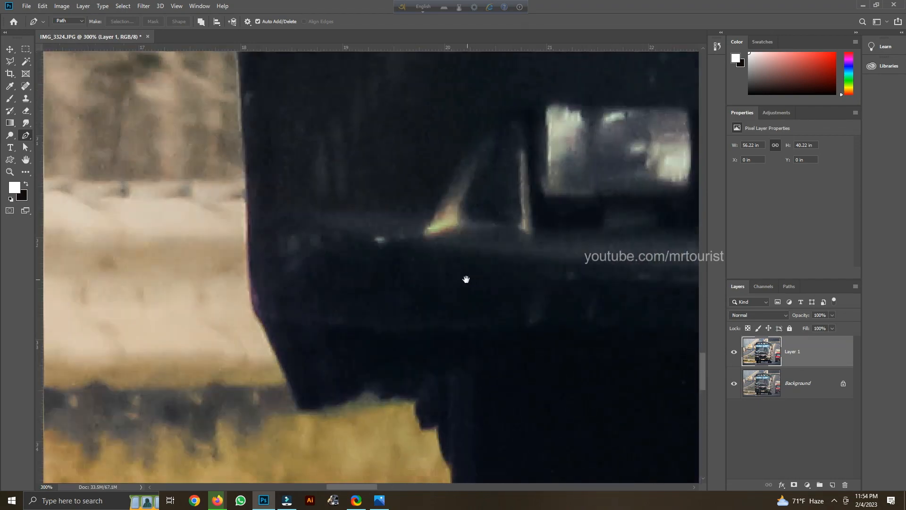
{"action": "left_click", "coordinate": [264, 276]}
{"action": "left_click", "coordinate": [256, 313]}
{"action": "left_click", "coordinate": [278, 356]}
{"action": "left_click", "coordinate": [300, 410]}
Trace the new path along the jagged underside beside the bumper corner to the top of the left wheel
{"action": "left_click", "coordinate": [320, 407]}
{"action": "left_click", "coordinate": [328, 405]}
{"action": "left_click", "coordinate": [344, 405]}
{"action": "left_click", "coordinate": [356, 397]}
{"action": "left_click", "coordinate": [368, 390]}
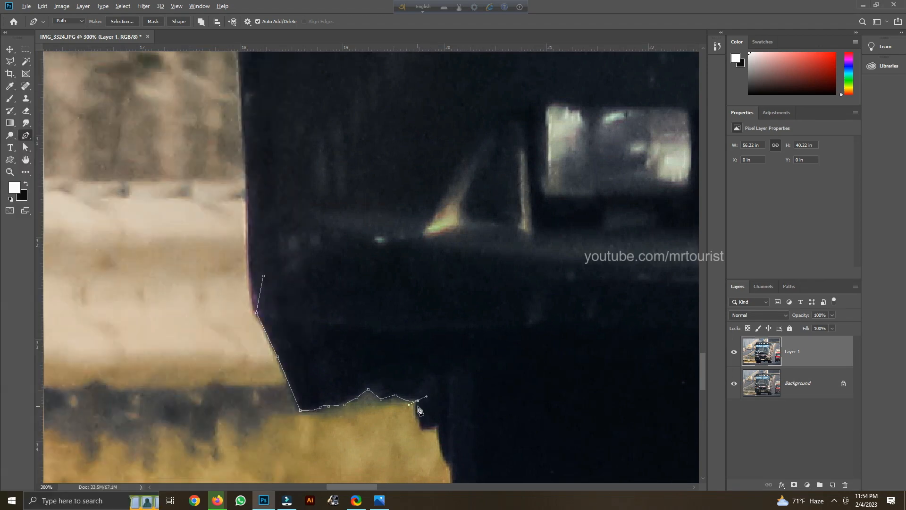
{"action": "left_click", "coordinate": [438, 426]}
{"action": "left_click_drag", "start_coordinate": [453, 473], "coordinate": [415, 369]}
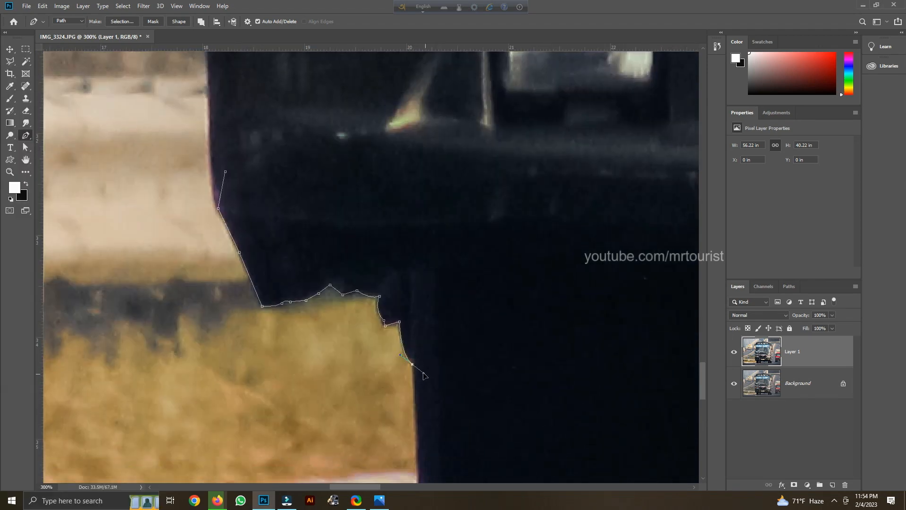
Trace the path down the left wheel's outer edge to the road surface
{"action": "left_click_drag", "start_coordinate": [475, 462], "coordinate": [426, 293]}
{"action": "left_click", "coordinate": [371, 350]}
{"action": "left_click_drag", "start_coordinate": [392, 438], "coordinate": [429, 479]}
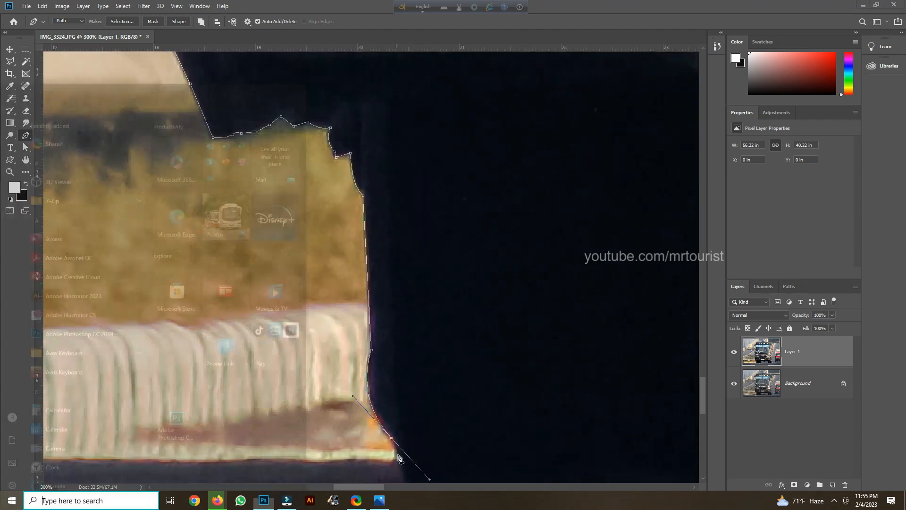
{"action": "left_click", "coordinate": [395, 457]}
{"action": "key", "text": "ctrl+minus"}
{"action": "key", "text": "ctrl+minus"}
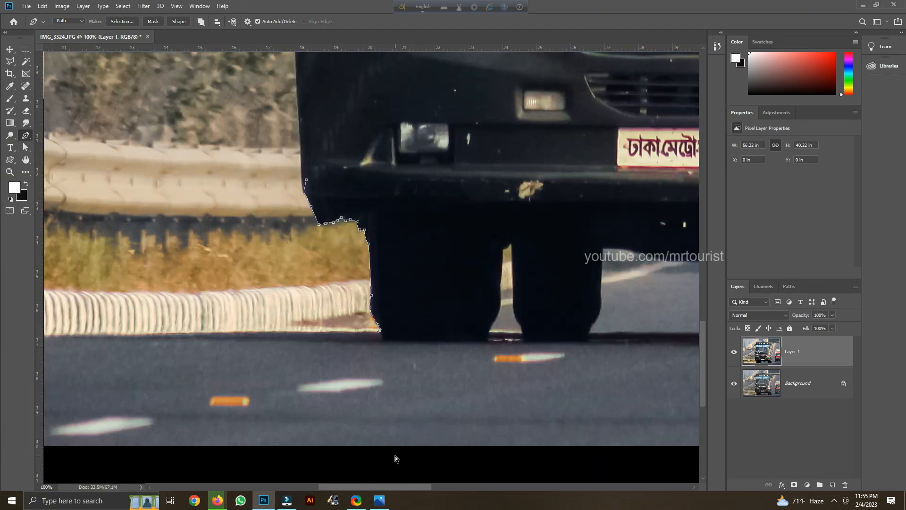
{"action": "key", "text": "super"}
{"action": "type", "text": "€"}
{"action": "key", "text": "super"}
{"action": "key", "text": "super"}
{"action": "key", "text": "super"}
Extend the path left along the road shadow, then trace it beneath all the wheels to the rightmost one
{"action": "left_click_drag", "start_coordinate": [272, 331], "coordinate": [250, 330]}
{"action": "left_click_drag", "start_coordinate": [159, 339], "coordinate": [154, 338]}
{"action": "left_click", "coordinate": [407, 343]}
{"action": "left_click_drag", "start_coordinate": [624, 345], "coordinate": [283, 353]}
{"action": "left_click", "coordinate": [475, 355]}
{"action": "left_click_drag", "start_coordinate": [582, 349], "coordinate": [394, 357]}
{"action": "left_click", "coordinate": [494, 363]}
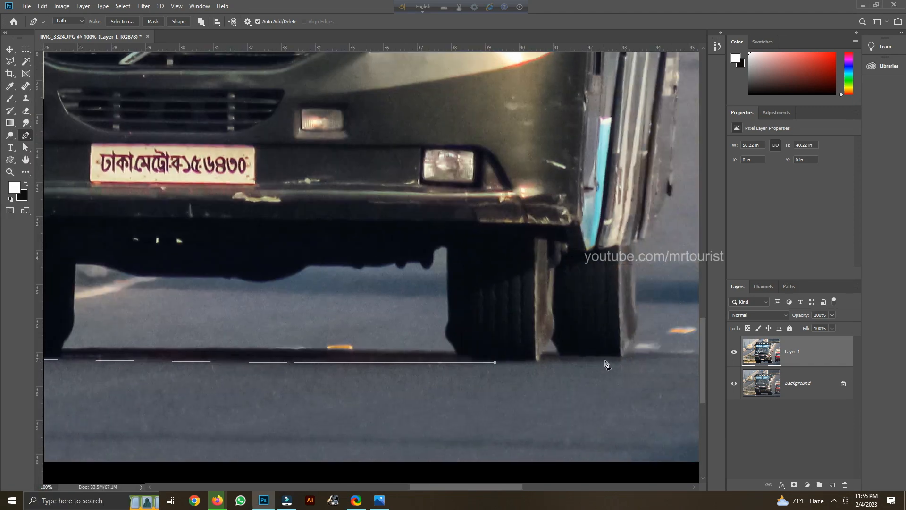
{"action": "left_click", "coordinate": [622, 362]}
Trace the path around the rightmost wheel's base and up its outer edge to the bus body
{"action": "key", "text": "ctrl+plus"}
{"action": "key", "text": "ctrl+plus"}
{"action": "left_click_drag", "start_coordinate": [433, 322], "coordinate": [441, 310]}
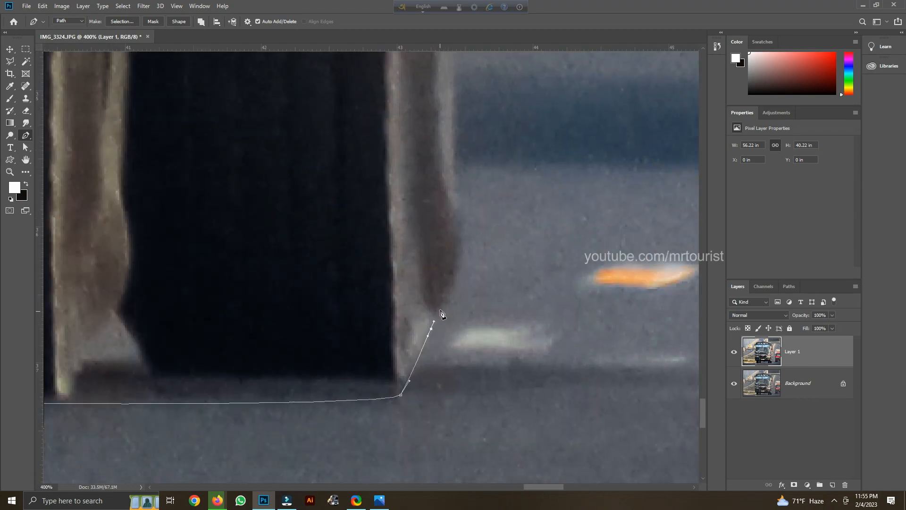
{"action": "left_click_drag", "start_coordinate": [463, 257], "coordinate": [465, 239]}
{"action": "left_click_drag", "start_coordinate": [459, 186], "coordinate": [452, 169]}
{"action": "left_click_drag", "start_coordinate": [473, 171], "coordinate": [499, 325]}
{"action": "left_click_drag", "start_coordinate": [479, 162], "coordinate": [480, 147]}
{"action": "left_click", "coordinate": [482, 72]}
{"action": "left_click_drag", "start_coordinate": [487, 71], "coordinate": [521, 221]}
{"action": "left_click_drag", "start_coordinate": [547, 164], "coordinate": [548, 136]}
{"action": "left_click", "coordinate": [545, 114]}
Close the second path loosely across the bus front, back to its start at the bumper's left corner
{"action": "key", "text": "ctrl+0"}
{"action": "left_click", "coordinate": [435, 312]}
{"action": "left_click", "coordinate": [304, 356]}
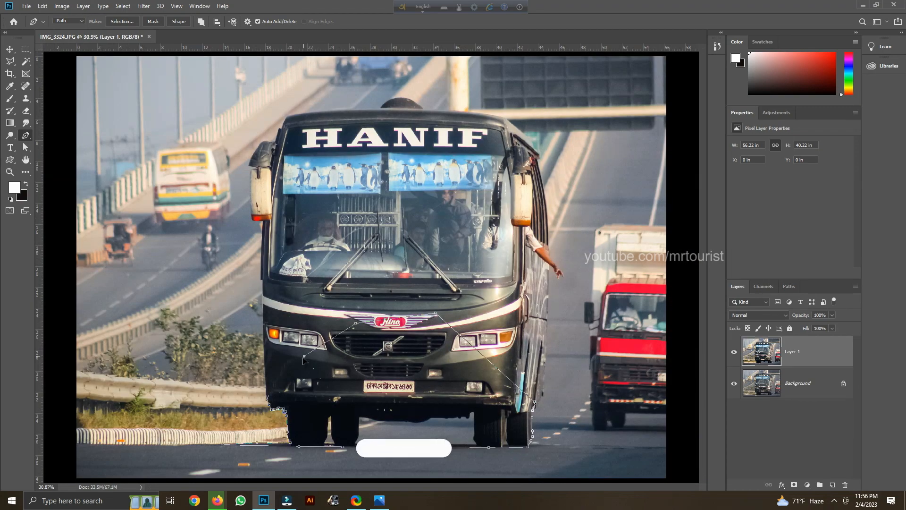
{"action": "left_click", "coordinate": [267, 396]}
Save the new work path as "shadow"
{"action": "left_click", "coordinate": [794, 286]}
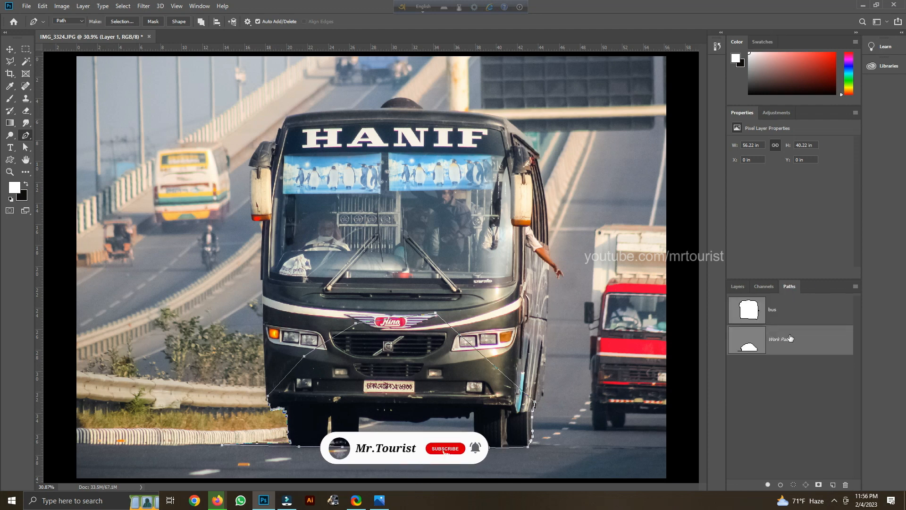
{"action": "double_click", "coordinate": [790, 338]}
{"action": "type", "text": "s"}
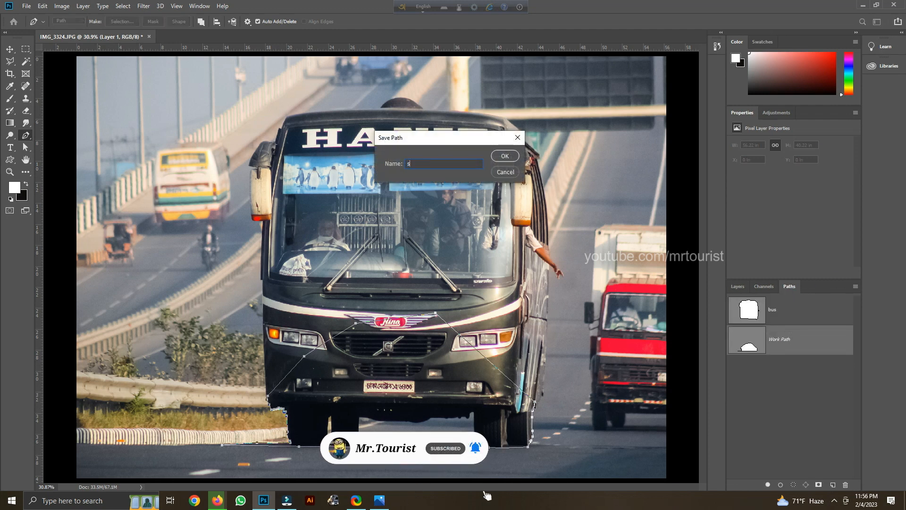
{"action": "type", "text": "hadow"}
{"action": "key", "text": "Return"}
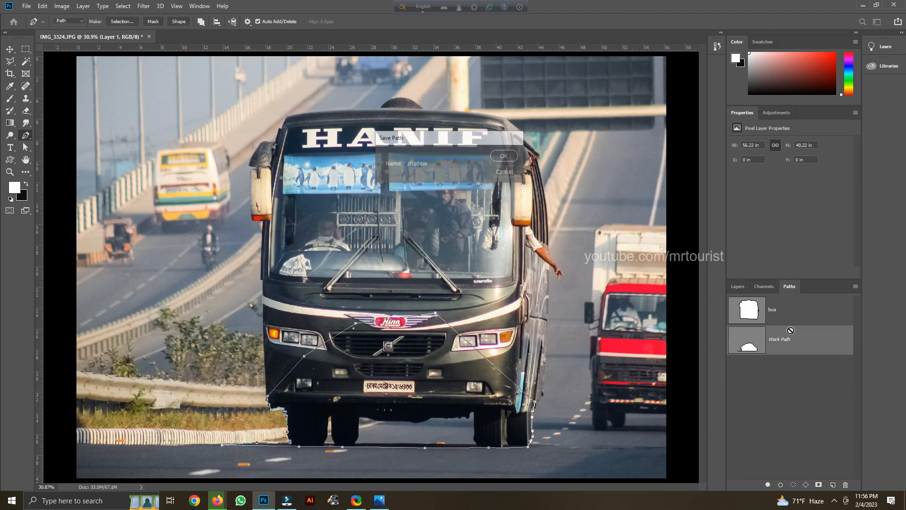
Duplicate Layer 1 twice, stacking both copies above it
{"action": "left_click", "coordinate": [797, 366]}
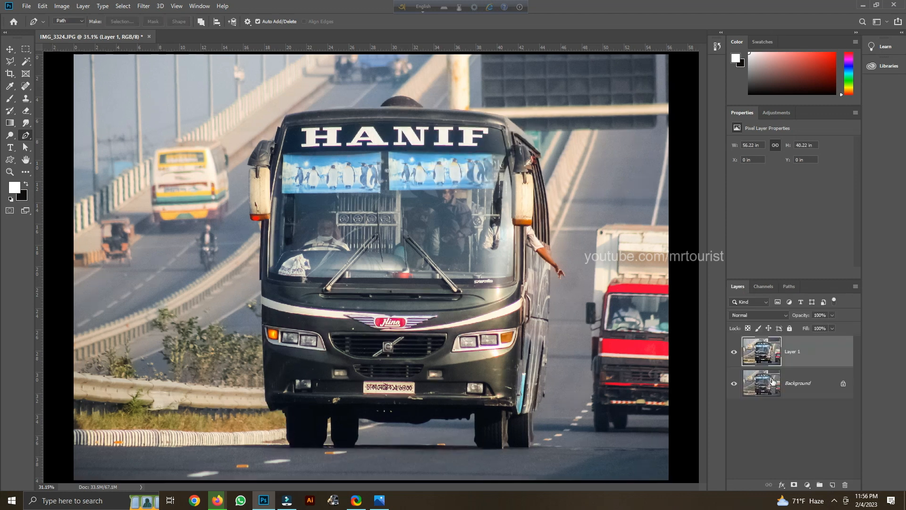
{"action": "key", "text": "ctrl+j"}
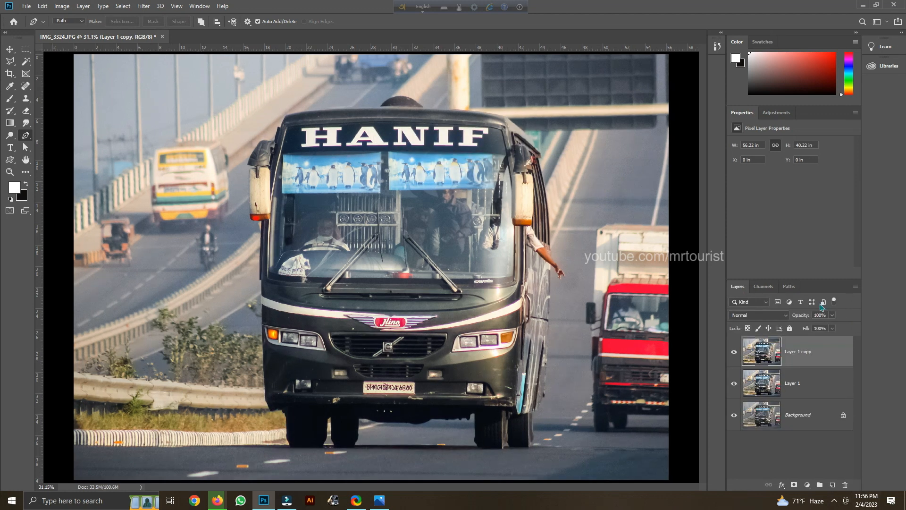
{"action": "left_click", "coordinate": [792, 378]}
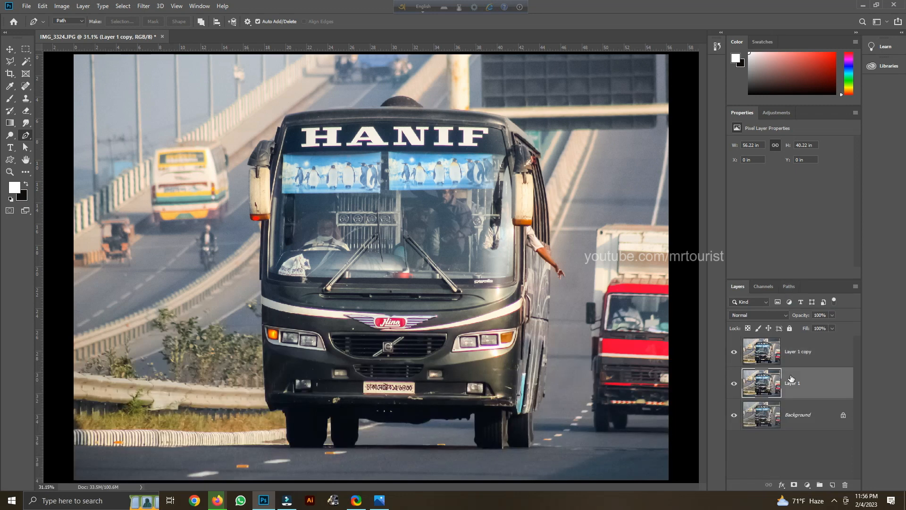
{"action": "key", "text": "ctrl+j"}
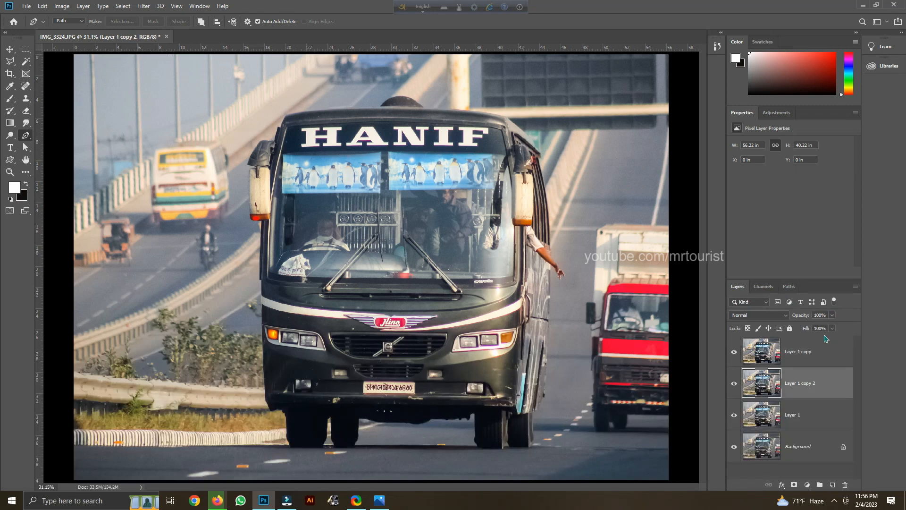
Load the "bus" path as a selection and use it to mask Layer 1 copy
{"action": "left_click", "coordinate": [789, 286]}
{"action": "left_click", "coordinate": [748, 309], "text": "ctrl"}
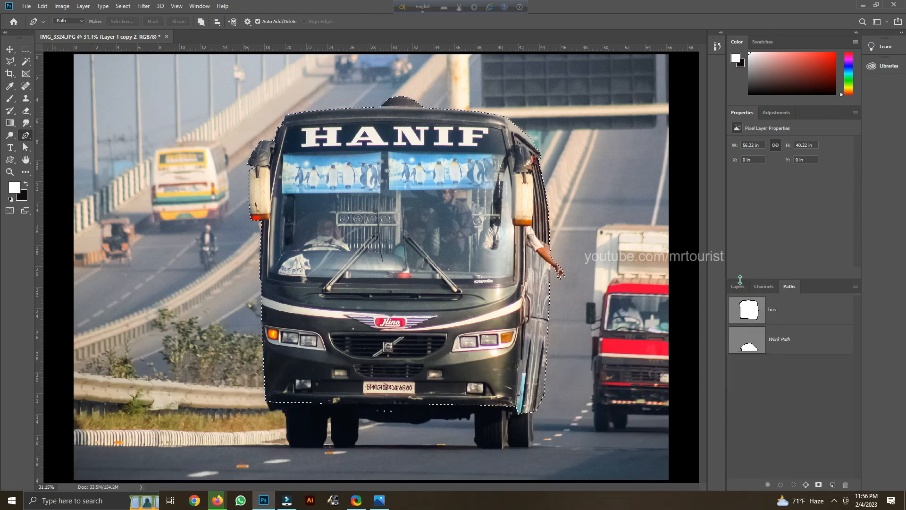
{"action": "left_click", "coordinate": [737, 286]}
{"action": "left_click", "coordinate": [768, 362]}
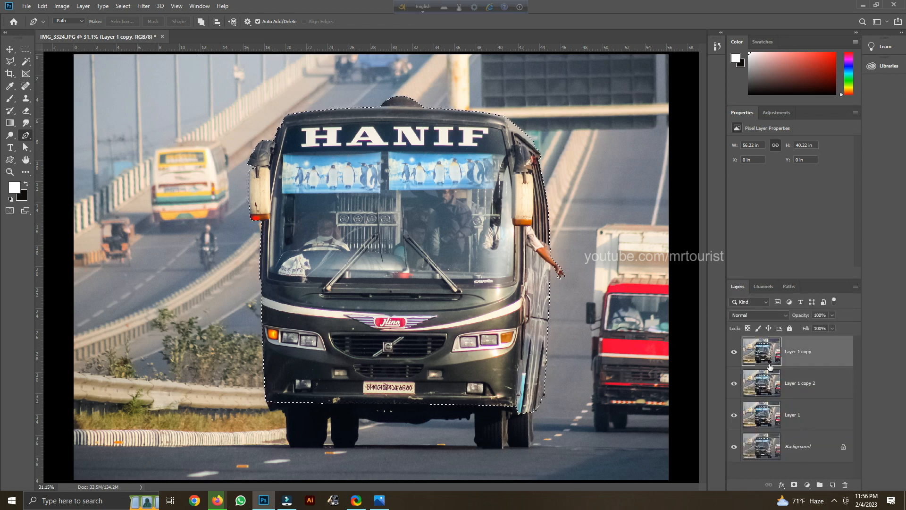
{"action": "left_click", "coordinate": [794, 485]}
Load the wheel and shadow work path as a selection and use it to mask Layer 1 copy 2
{"action": "left_click", "coordinate": [788, 286]}
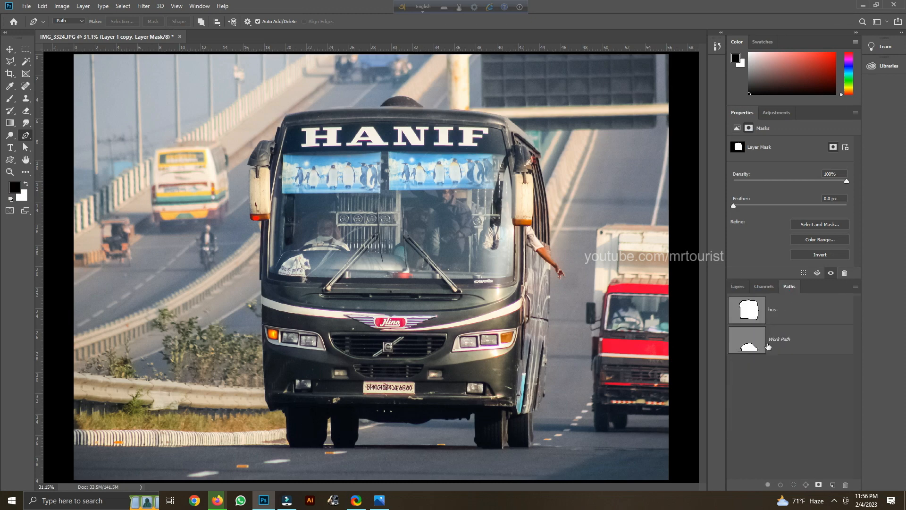
{"action": "left_click", "coordinate": [751, 337], "text": "ctrl"}
{"action": "left_click", "coordinate": [738, 287]}
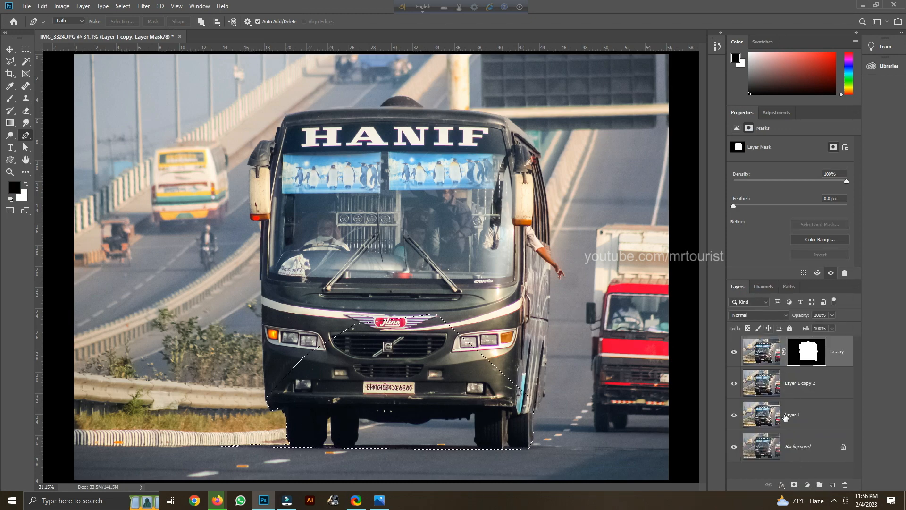
{"action": "left_click", "coordinate": [763, 383]}
{"action": "left_click", "coordinate": [793, 485]}
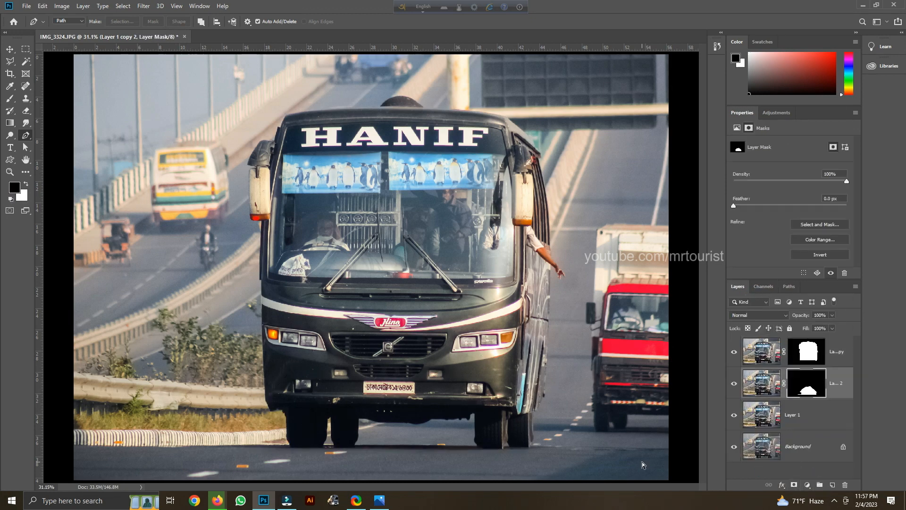
Trace a closed Pen path around the narrow road gap between the two leftmost wheels
{"action": "key", "text": "ctrl+plus"}
{"action": "key", "text": "ctrl+plus"}
{"action": "key", "text": "ctrl+plus"}
{"action": "key", "text": "ctrl+plus"}
{"action": "key", "text": "ctrl+plus"}
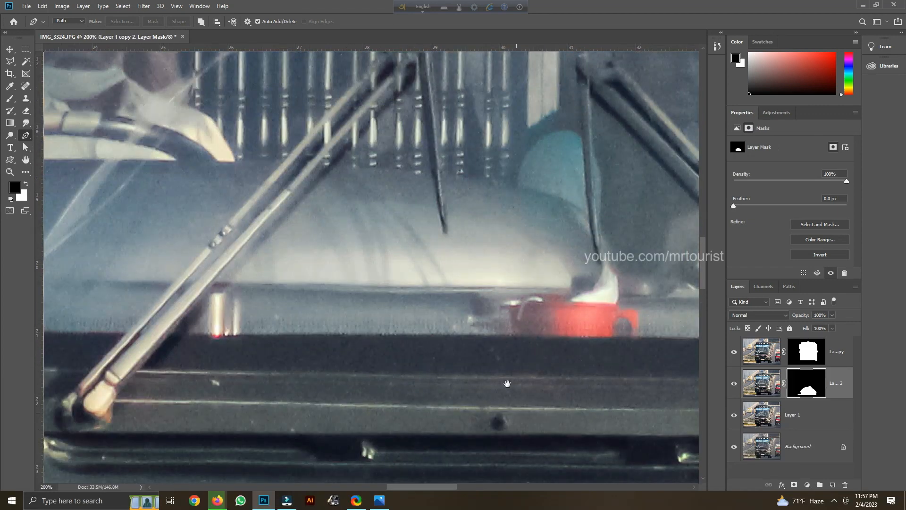
{"action": "left_click_drag", "start_coordinate": [401, 406], "coordinate": [448, 296]}
{"action": "mouse_move", "coordinate": [397, 424]}
{"action": "left_mouse_down"}
{"action": "mouse_move", "coordinate": [455, 288]}
{"action": "mouse_move", "coordinate": [474, 277]}
{"action": "mouse_move", "coordinate": [489, 250]}
{"action": "left_mouse_up"}
{"action": "left_click_drag", "start_coordinate": [330, 428], "coordinate": [418, 264]}
{"action": "mouse_move", "coordinate": [402, 418]}
{"action": "left_mouse_down"}
{"action": "mouse_move", "coordinate": [443, 325]}
{"action": "mouse_move", "coordinate": [356, 279]}
{"action": "left_mouse_up"}
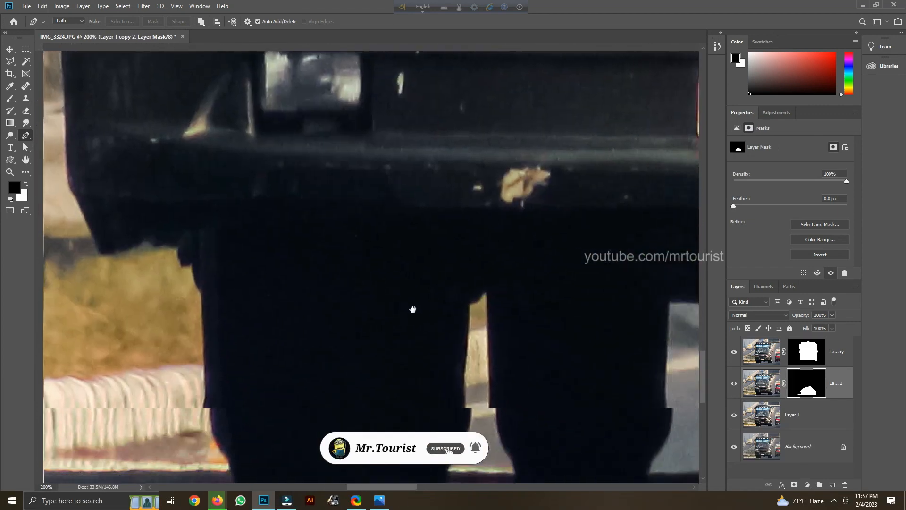
{"action": "left_click", "coordinate": [484, 293]}
{"action": "left_click_drag", "start_coordinate": [470, 305], "coordinate": [476, 309]}
{"action": "key", "text": "super"}
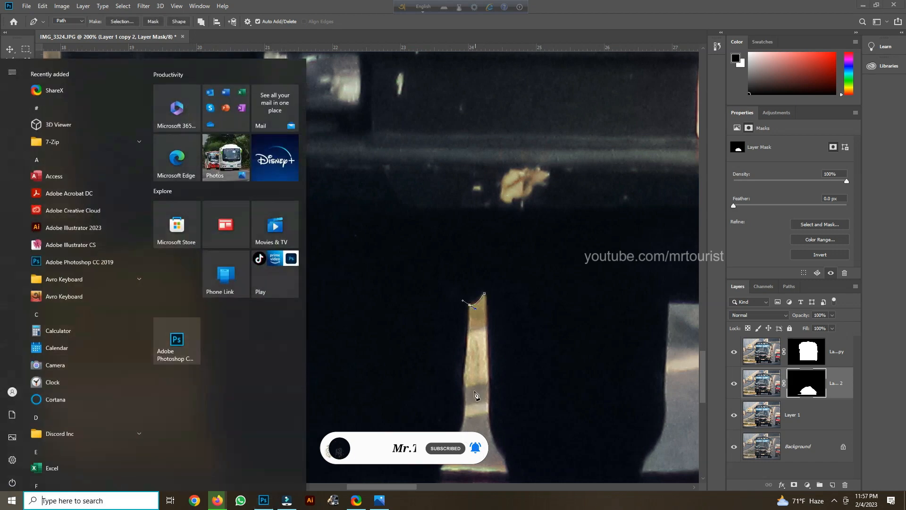
{"action": "key", "text": "Escape"}
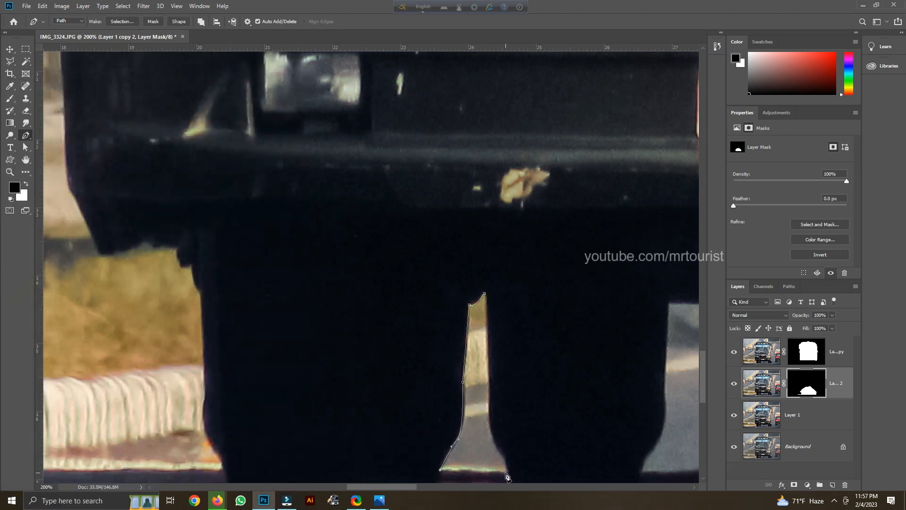
{"action": "left_click_drag", "start_coordinate": [488, 409], "coordinate": [489, 380]}
{"action": "left_click", "coordinate": [484, 293]}
Trace the left edge and the bottom line of the wide road gap beneath the bus with the Pen tool
{"action": "left_click_drag", "start_coordinate": [659, 307], "coordinate": [433, 266]}
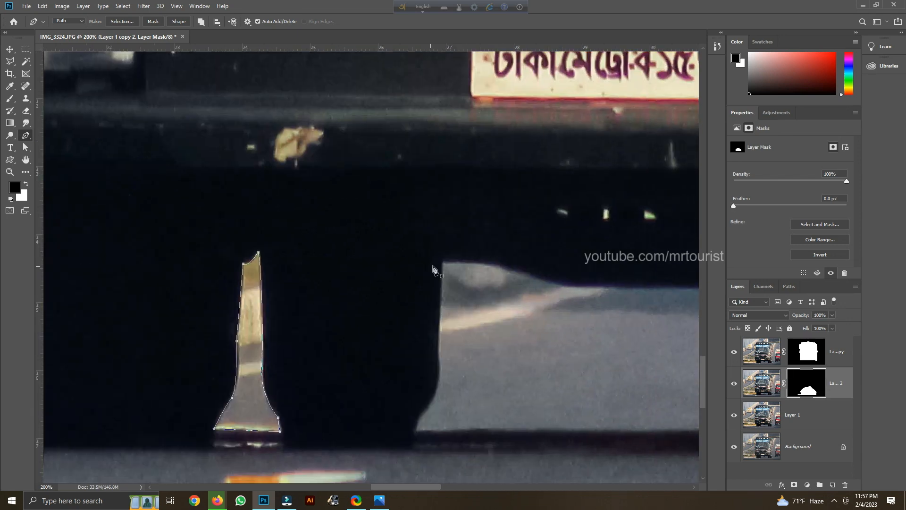
{"action": "left_click", "coordinate": [439, 359]}
{"action": "left_click_drag", "start_coordinate": [421, 416], "coordinate": [398, 429]}
{"action": "left_click", "coordinate": [535, 430]}
{"action": "left_click_drag", "start_coordinate": [625, 430], "coordinate": [330, 370]}
{"action": "left_click", "coordinate": [533, 369]}
{"action": "left_click_drag", "start_coordinate": [594, 373], "coordinate": [398, 358]}
{"action": "left_click", "coordinate": [533, 355]}
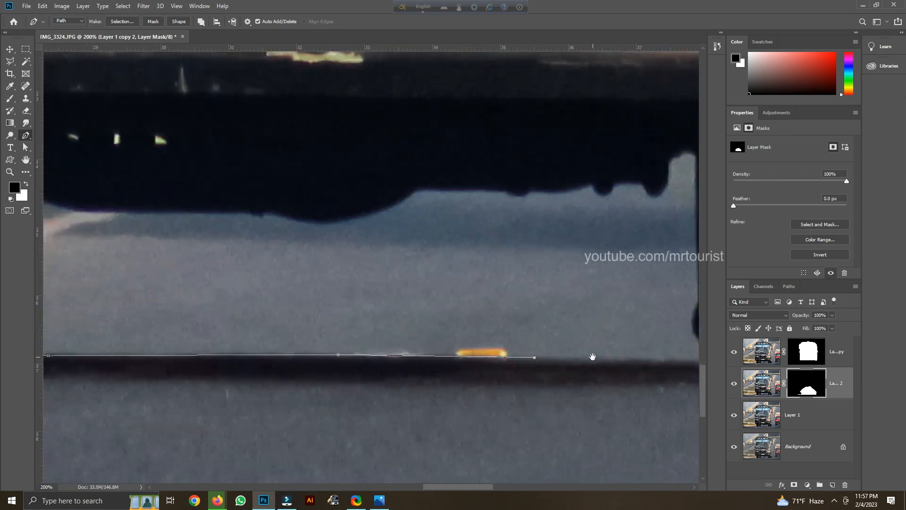
{"action": "left_click_drag", "start_coordinate": [593, 356], "coordinate": [391, 351]}
{"action": "left_click", "coordinate": [508, 353]}
Continue the path up the wide gap's right edge and leftward around the small bumps on the bus underside
{"action": "left_click", "coordinate": [496, 252]}
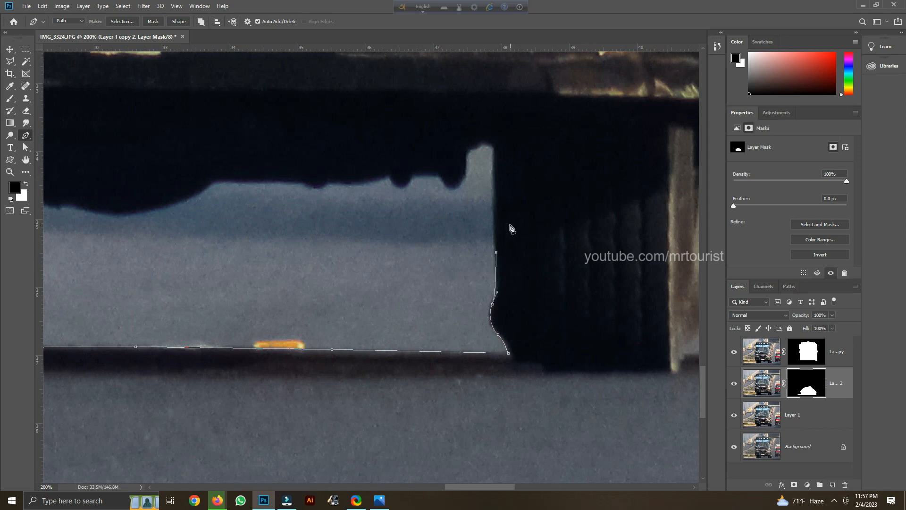
{"action": "left_click_drag", "start_coordinate": [510, 217], "coordinate": [525, 334]}
{"action": "left_click", "coordinate": [508, 264]}
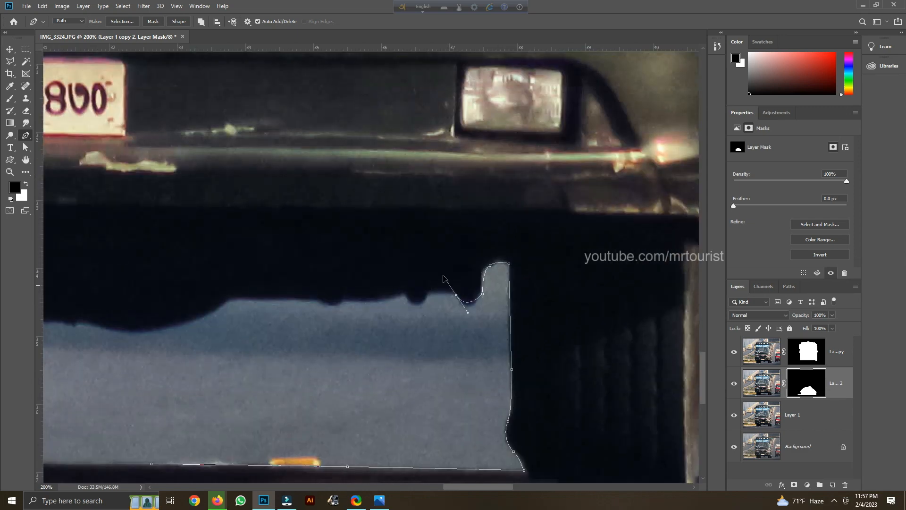
{"action": "left_click_drag", "start_coordinate": [404, 293], "coordinate": [391, 267]}
{"action": "left_click_drag", "start_coordinate": [348, 298], "coordinate": [304, 286]}
{"action": "left_click", "coordinate": [319, 300], "text": "alt"}
{"action": "left_click", "coordinate": [230, 300]}
Follow the rest of the bus underside leftward and close the path at the wide gap's upper-left corner
{"action": "left_click_drag", "start_coordinate": [375, 307], "coordinate": [686, 293]}
{"action": "left_click_drag", "start_coordinate": [398, 307], "coordinate": [316, 278]}
{"action": "left_click", "coordinate": [398, 307], "text": "alt"}
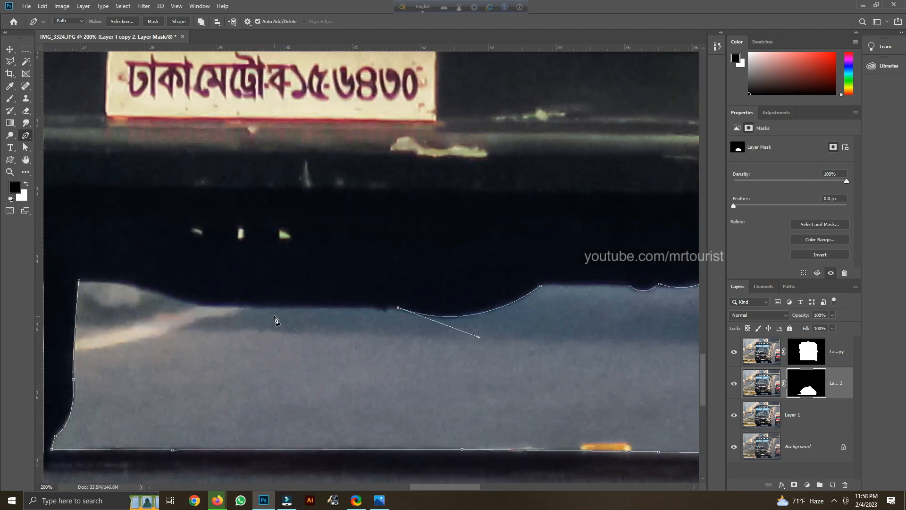
{"action": "left_click", "coordinate": [267, 307]}
{"action": "left_click_drag", "start_coordinate": [188, 301], "coordinate": [177, 298]}
{"action": "left_click", "coordinate": [79, 282]}
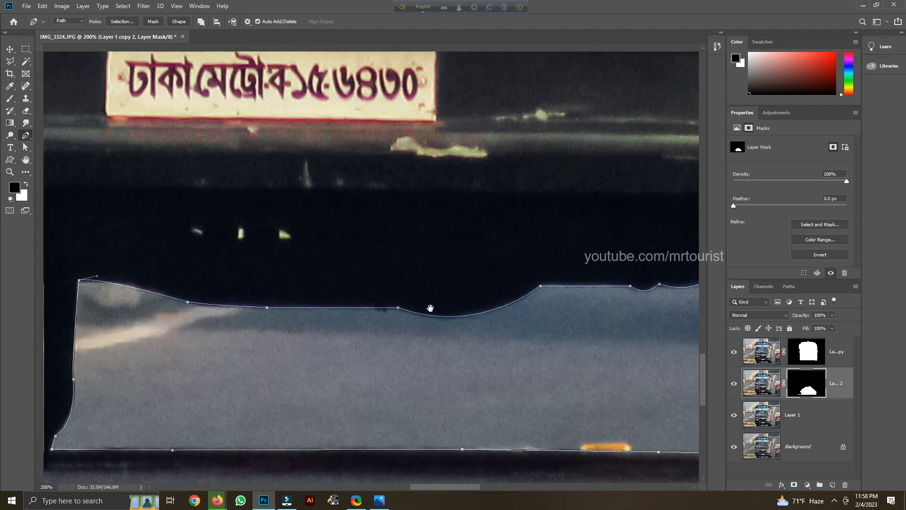
Convert the gap paths to a selection, fill it with black on Layer 1 copy 2's mask, and deselect
{"action": "scroll", "coordinate": [430, 308], "scroll_direction": "right", "scroll_amount": 10}
{"action": "key", "text": "ctrl+0"}
{"action": "left_click", "coordinate": [788, 287]}
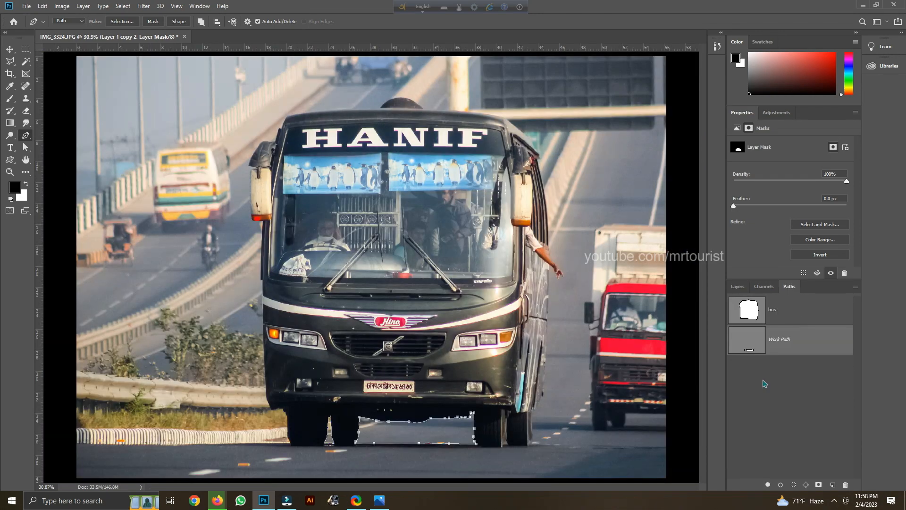
{"action": "key", "text": "ctrl+Return"}
{"action": "left_click", "coordinate": [737, 287]}
{"action": "key", "text": "ctrl+BackSpace"}
{"action": "key", "text": "ctrl+d"}
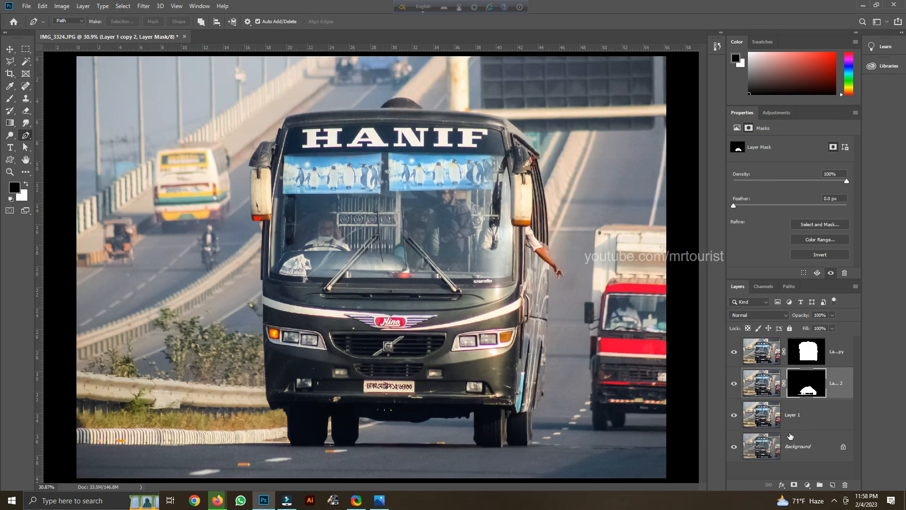
Apply the Camera Raw filter to Layer 1 copy with Exposure +0.15, Contrast +51, Highlights -38, Shadows -15 and Blacks -15
{"action": "key", "text": "x"}
{"action": "left_click", "coordinate": [770, 414]}
{"action": "left_click", "coordinate": [765, 350]}
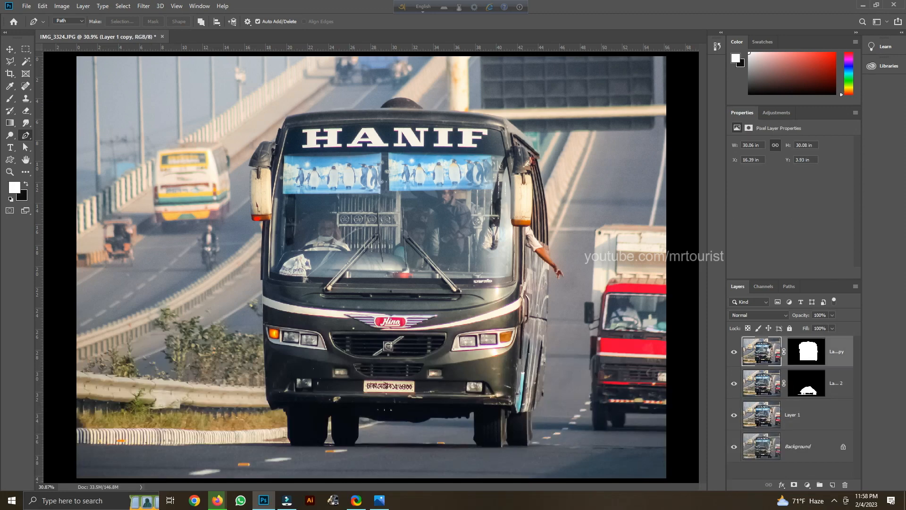
{"action": "key", "text": "ctrl+shift+a"}
{"action": "left_click_drag", "start_coordinate": [835, 226], "coordinate": [865, 226]}
{"action": "left_click_drag", "start_coordinate": [835, 255], "coordinate": [826, 255]}
{"action": "left_click_drag", "start_coordinate": [835, 285], "coordinate": [826, 284]}
{"action": "left_click_drag", "start_coordinate": [835, 241], "coordinate": [813, 241]}
{"action": "left_click_drag", "start_coordinate": [835, 212], "coordinate": [836, 212]}
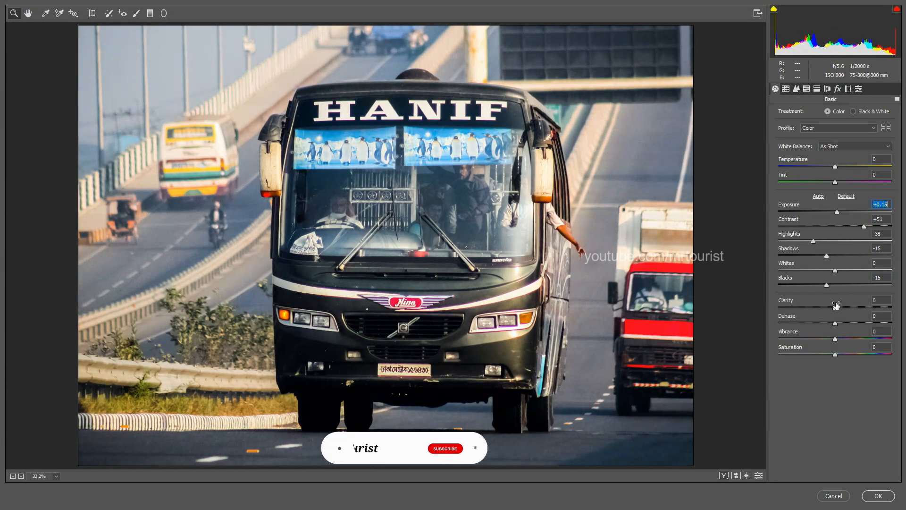
{"action": "key", "text": "Return"}
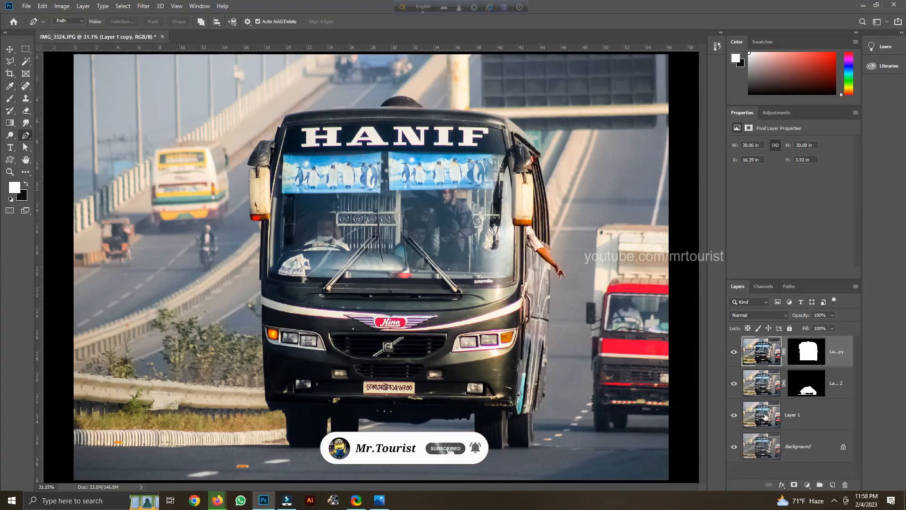
Open Layer 1 in the Camera Raw filter and set Exposure -0.40, Contrast +21, Highlights -19, Shadows +21, Whites -10 and Blacks +19
{"action": "key", "text": "ctrl+shift+a"}
{"action": "left_click_drag", "start_coordinate": [828, 211], "coordinate": [824, 241]}
{"action": "mouse_move", "coordinate": [835, 256]}
{"action": "left_mouse_down"}
{"action": "mouse_move", "coordinate": [846, 256]}
{"action": "mouse_move", "coordinate": [829, 271]}
{"action": "left_mouse_up"}
{"action": "mouse_move", "coordinate": [835, 285]}
{"action": "left_mouse_down"}
{"action": "mouse_move", "coordinate": [803, 291]}
{"action": "mouse_move", "coordinate": [846, 293]}
{"action": "left_mouse_up"}
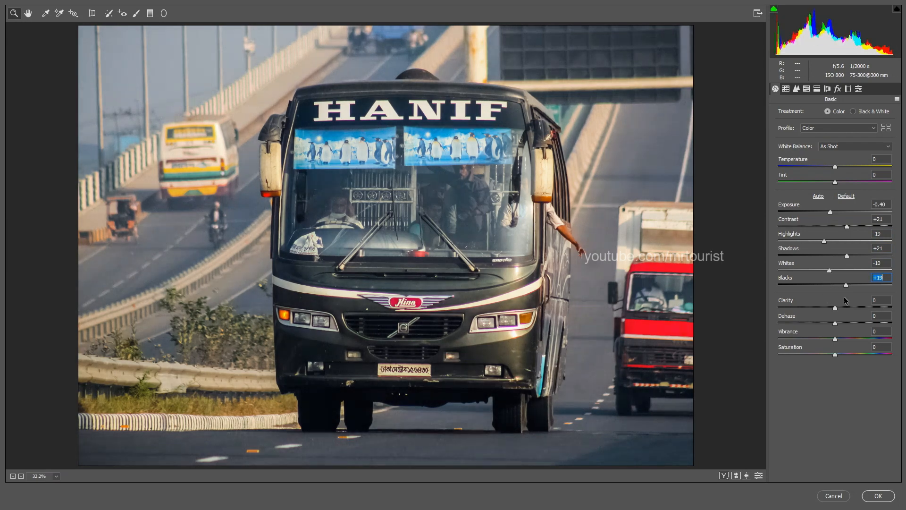
Set the background's noise reduction to Luminance 20, Luminance Contrast 100, Color 100 and Color Detail 92
{"action": "key", "text": "ctrl+alt+2"}
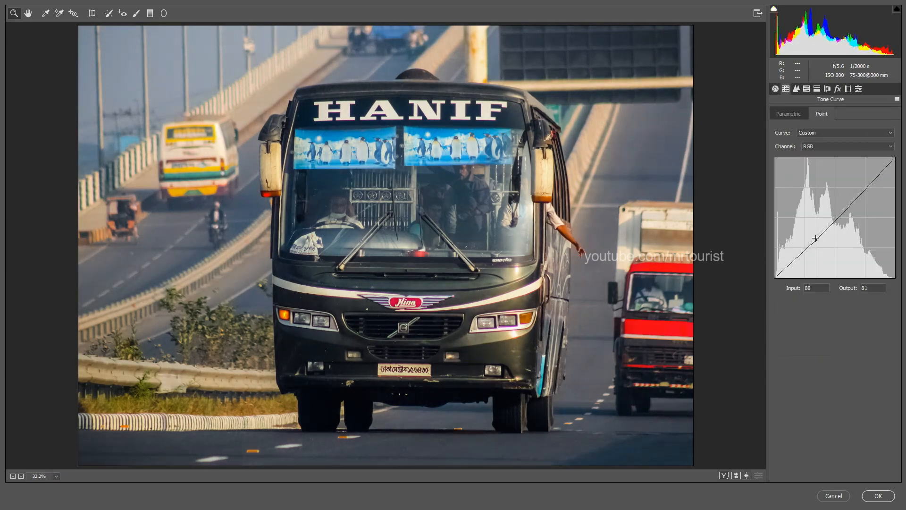
{"action": "left_click", "coordinate": [797, 89]}
{"action": "left_click_drag", "start_coordinate": [778, 253], "coordinate": [892, 253]}
{"action": "left_click_drag", "start_coordinate": [834, 268], "coordinate": [881, 268]}
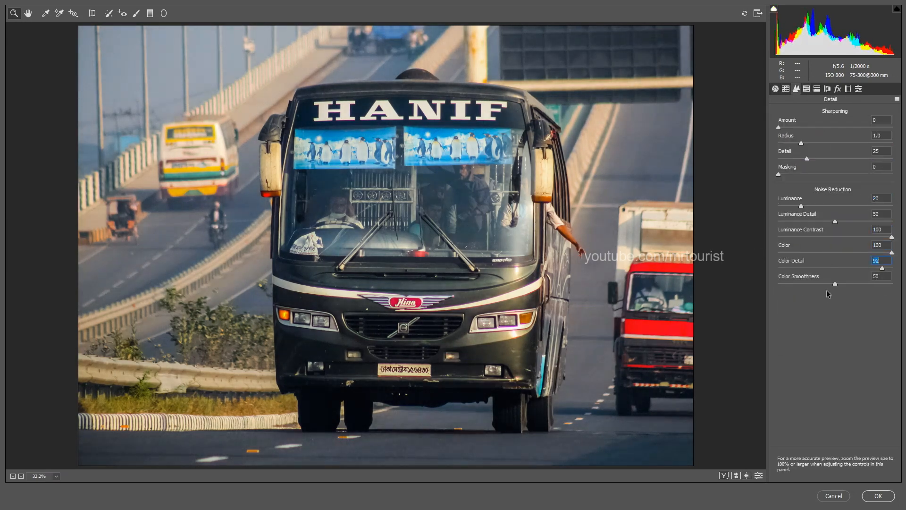
Set the HSL saturation to Yellows +18, Greens +52, Aquas -83 and Blues -61, and apply the filter to Layer 1
{"action": "left_click", "coordinate": [816, 89]}
{"action": "left_click", "coordinate": [807, 89]}
{"action": "left_click", "coordinate": [812, 114]}
{"action": "left_click_drag", "start_coordinate": [835, 210], "coordinate": [787, 211]}
{"action": "left_click_drag", "start_coordinate": [835, 226], "coordinate": [801, 229]}
{"action": "left_click_drag", "start_coordinate": [834, 179], "coordinate": [870, 194]}
{"action": "left_click_drag", "start_coordinate": [828, 179], "coordinate": [844, 180]}
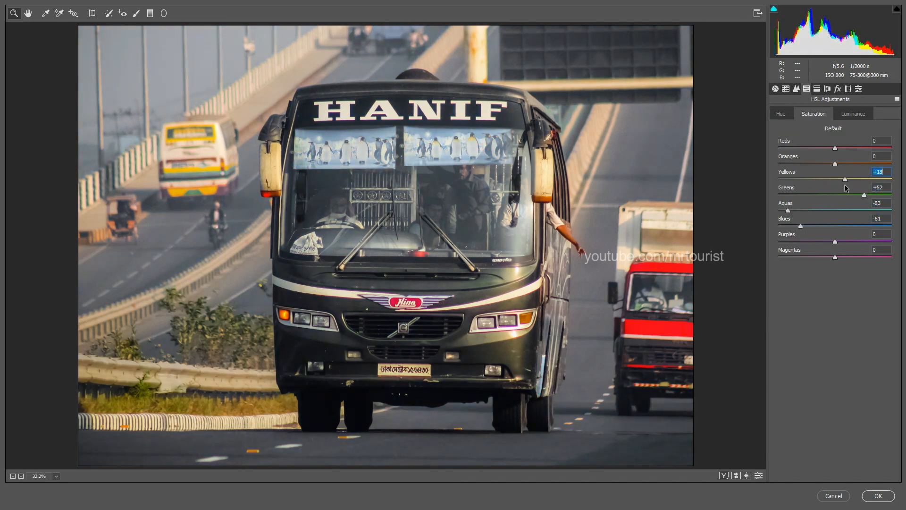
{"action": "left_click", "coordinate": [816, 89]}
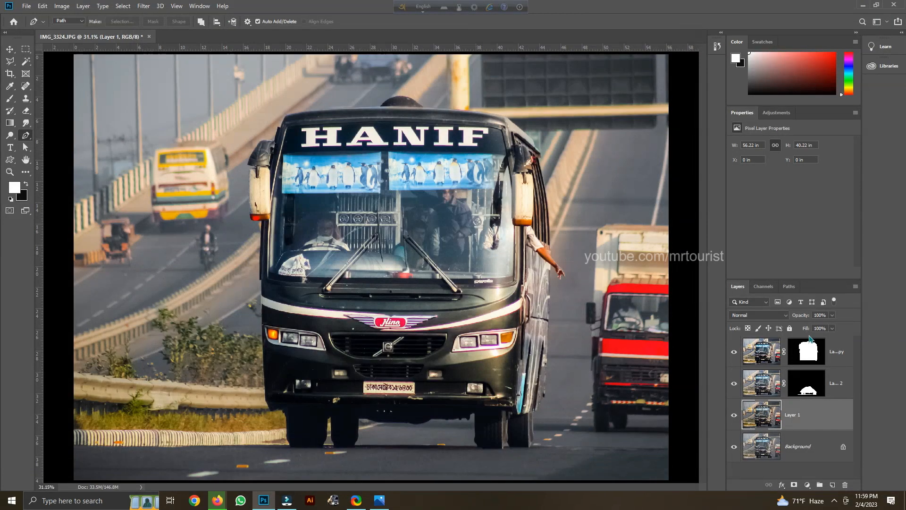
Add a Levels adjustment clipped to the bus layer with input levels 6 and 243
{"action": "left_click", "coordinate": [756, 349]}
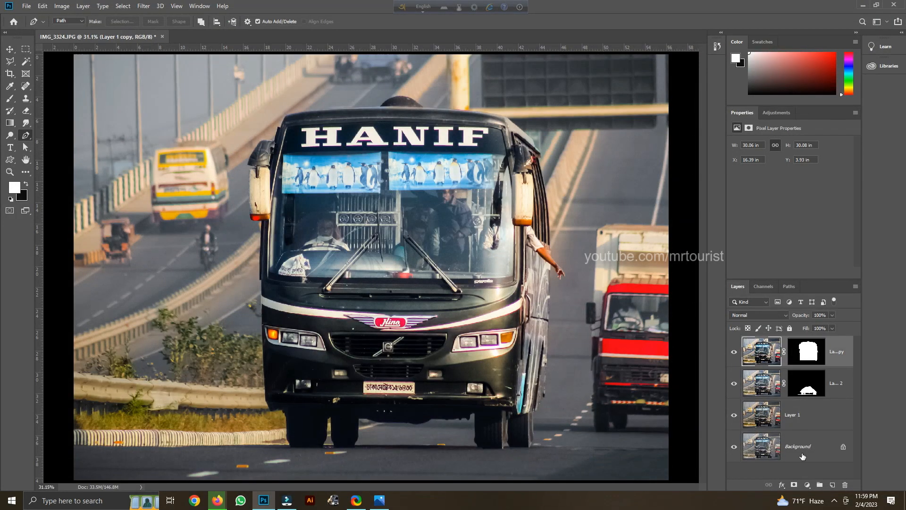
{"action": "left_click", "coordinate": [807, 485]}
{"action": "left_click", "coordinate": [842, 357]}
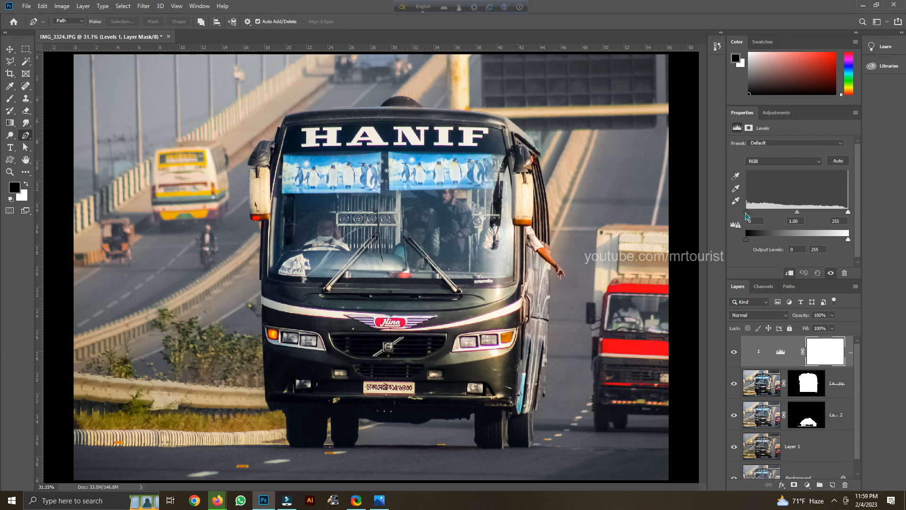
{"action": "left_click_drag", "start_coordinate": [746, 212], "coordinate": [751, 223]}
{"action": "left_click_drag", "start_coordinate": [848, 212], "coordinate": [844, 213]}
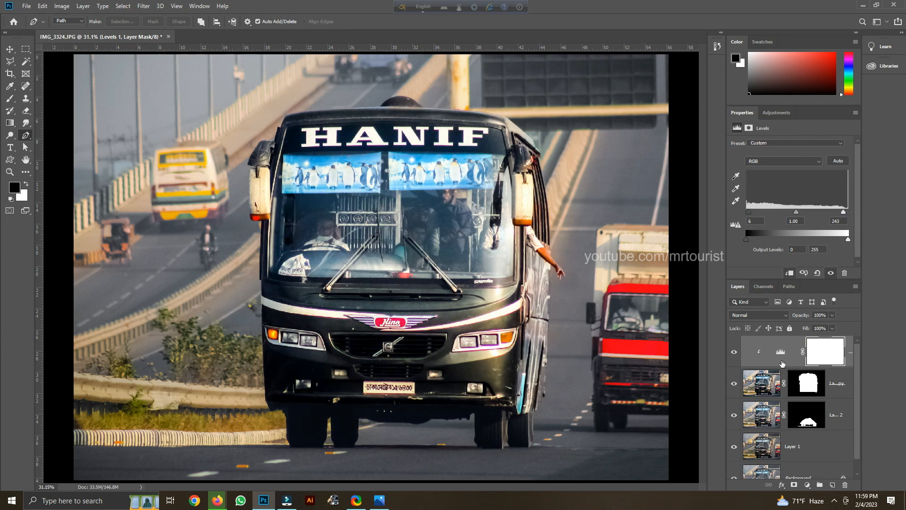
Add a clipped Curves adjustment above the Levels, lowering the highlights and lifting the midtones slightly, and reselect the bus layer's image
{"action": "left_click", "coordinate": [807, 484]}
{"action": "left_click", "coordinate": [818, 363]}
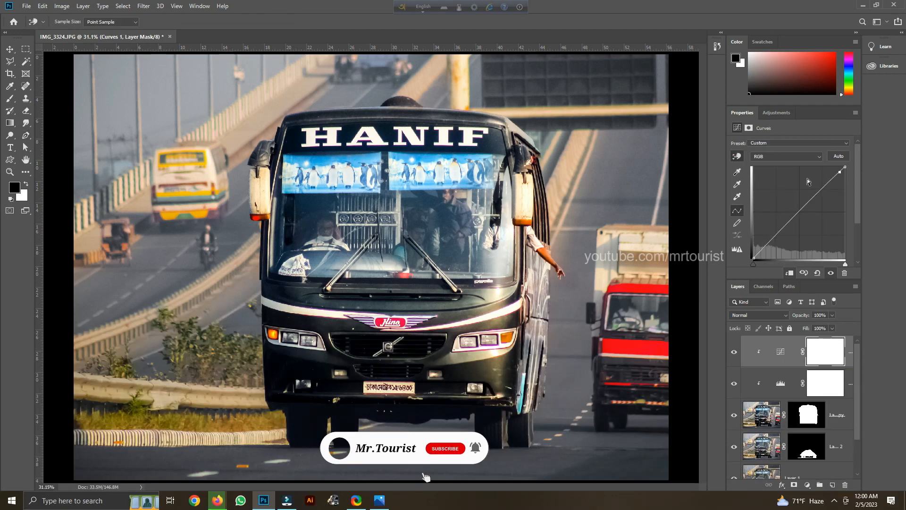
{"action": "left_click_drag", "start_coordinate": [839, 174], "coordinate": [838, 175]}
{"action": "left_click_drag", "start_coordinate": [794, 222], "coordinate": [793, 218]}
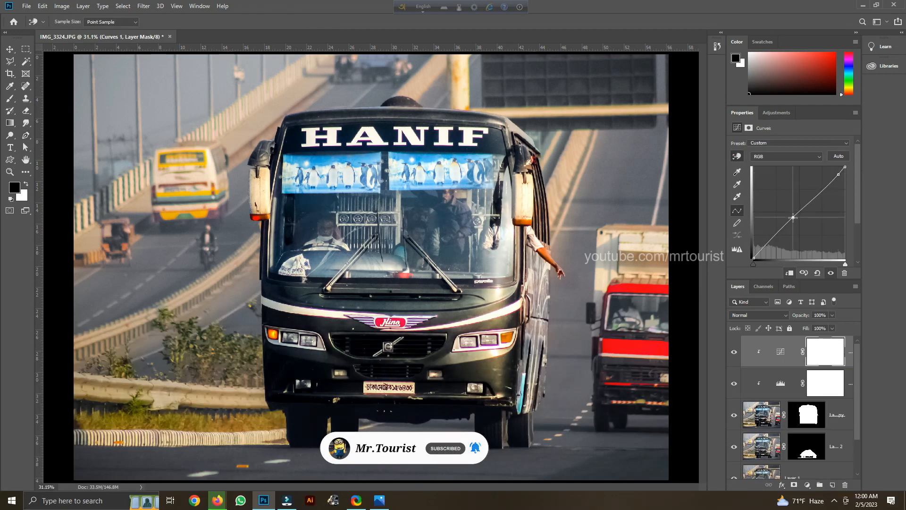
{"action": "key", "text": "ctrl+alt+shift+e"}
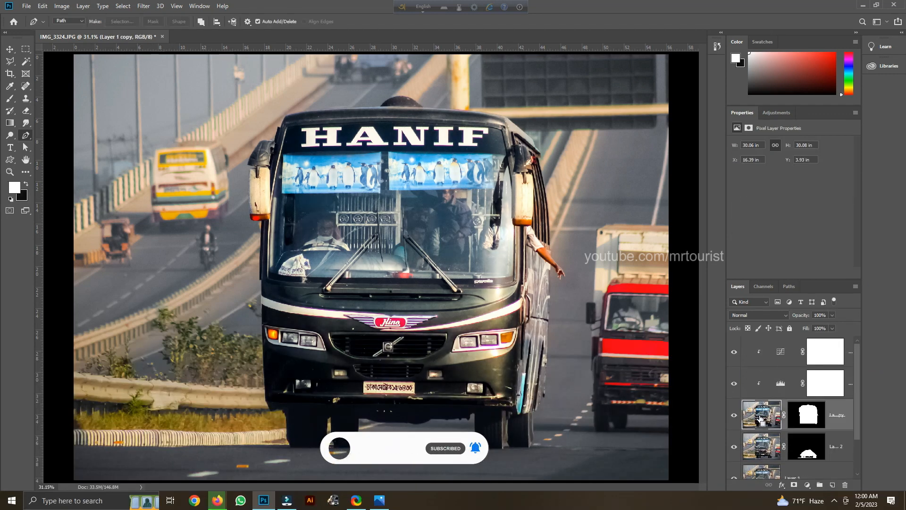
Apply a Camera Raw filter to the bus layer with HSL saturation Oranges +50, Yellows +2 and Aquas +19
{"action": "key", "text": "ctrl+shift+a"}
{"action": "left_click", "coordinate": [817, 88]}
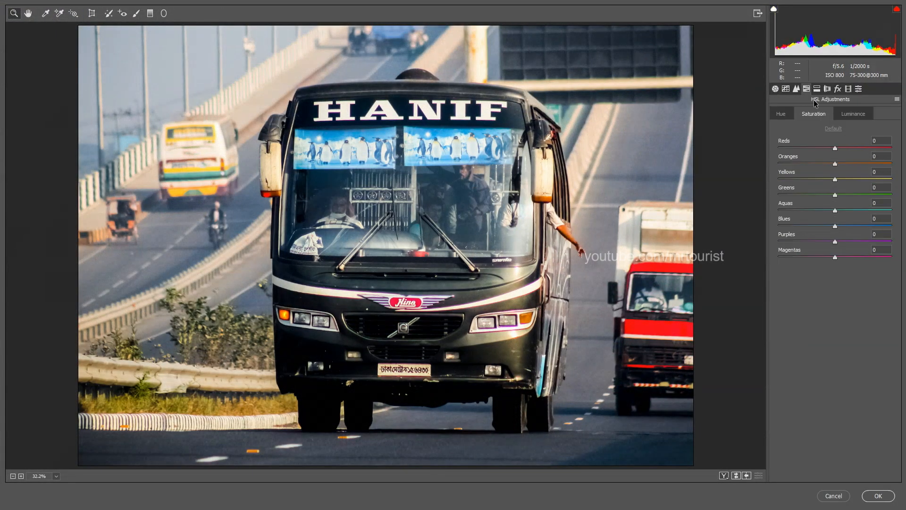
{"action": "left_click", "coordinate": [806, 88]}
{"action": "left_click_drag", "start_coordinate": [836, 164], "coordinate": [839, 164]}
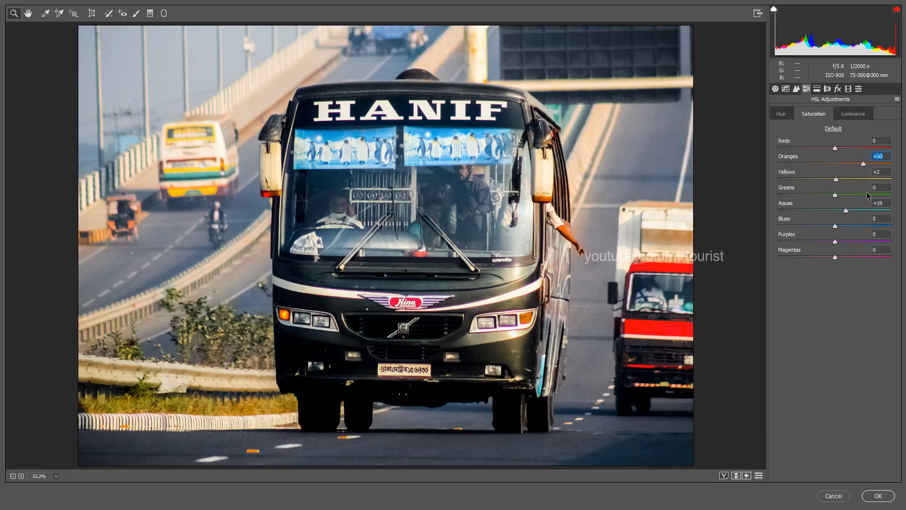
{"action": "left_click", "coordinate": [878, 496]}
Add a Levels adjustment clipped to the wheel layer, with the black input level set to 22
{"action": "scroll", "coordinate": [798, 424], "scroll_direction": "down", "scroll_amount": 2}
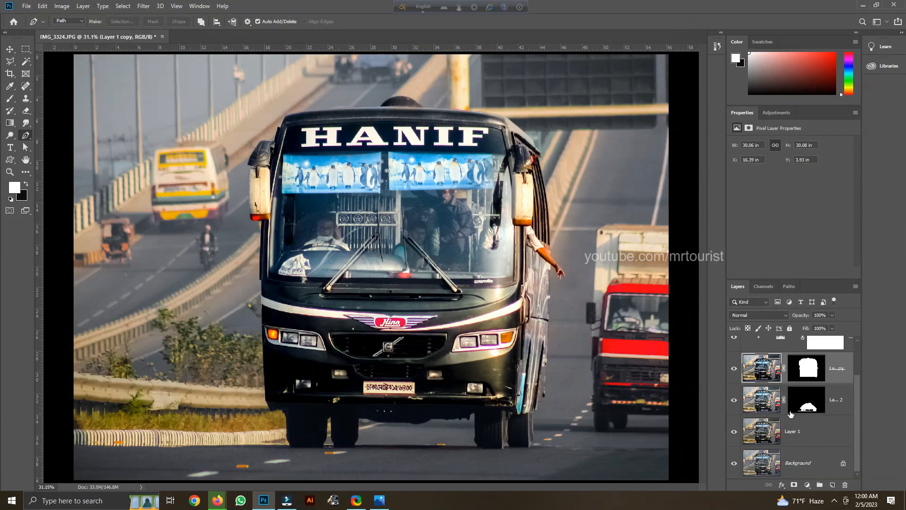
{"action": "left_click", "coordinate": [765, 395]}
{"action": "left_click", "coordinate": [807, 485]}
{"action": "left_click", "coordinate": [821, 354]}
{"action": "left_click", "coordinate": [790, 273]}
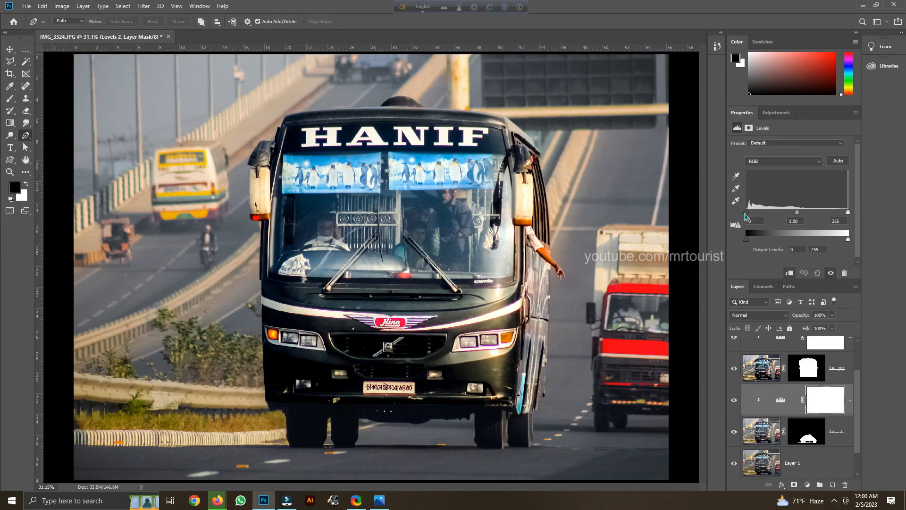
{"action": "left_click_drag", "start_coordinate": [747, 213], "coordinate": [756, 219]}
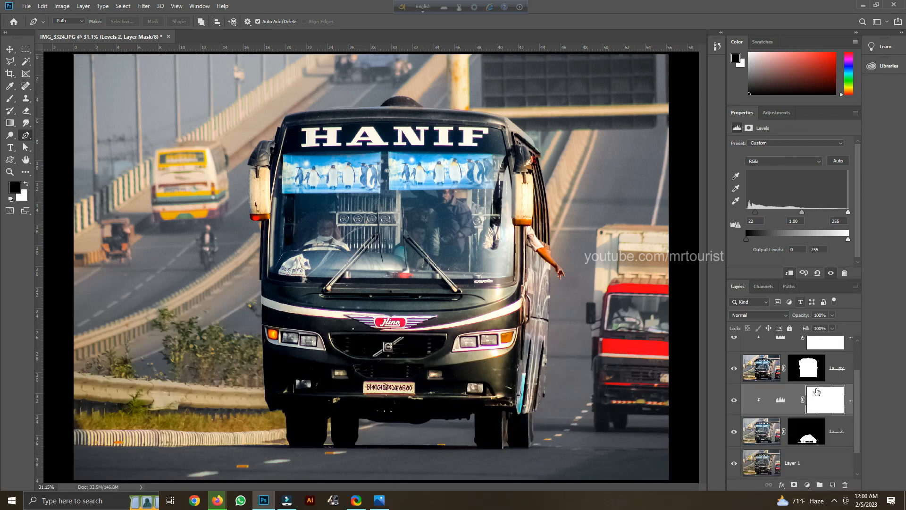
{"action": "scroll", "coordinate": [798, 418], "scroll_direction": "down", "scroll_amount": 1}
{"action": "scroll", "coordinate": [771, 428], "scroll_direction": "up", "scroll_amount": 1}
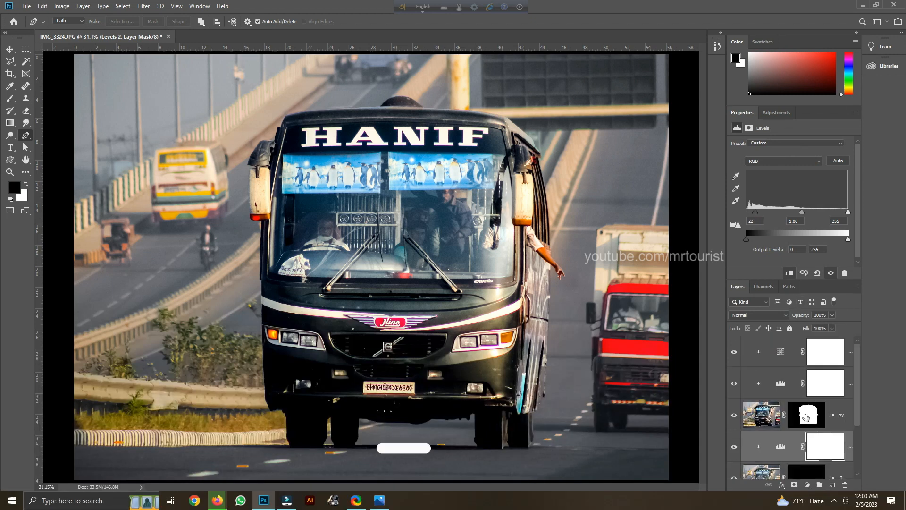
{"action": "left_click", "coordinate": [808, 418], "text": "ctrl"}
{"action": "scroll", "coordinate": [807, 418], "scroll_direction": "down", "scroll_amount": 3}
{"action": "left_click", "coordinate": [785, 430]}
{"action": "key", "text": "ctrl+j"}
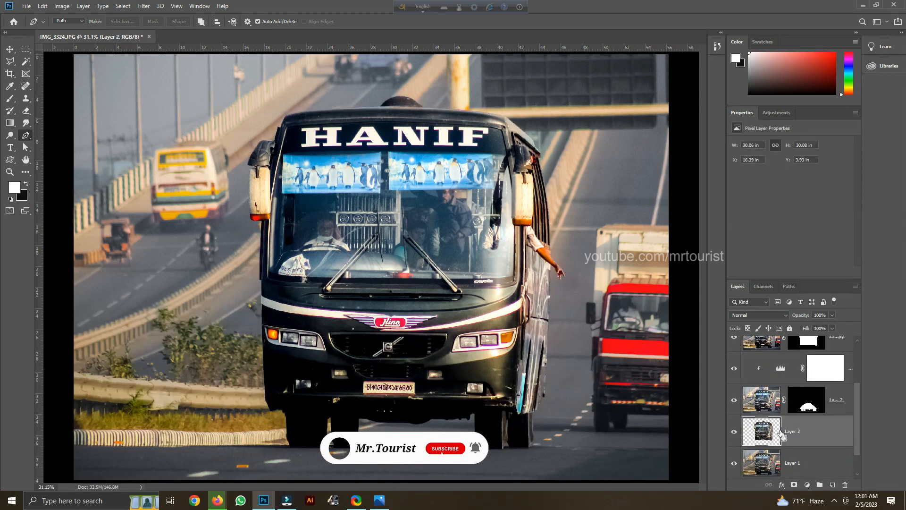
{"action": "key", "text": "ctrl+z"}
{"action": "key", "text": "ctrl+d"}
Duplicate Layer 1 and load the bus layer's mask as a selection on the duplicate
{"action": "key", "text": "ctrl+j"}
{"action": "scroll", "coordinate": [764, 424], "scroll_direction": "up", "scroll_amount": 2}
{"action": "left_click", "coordinate": [806, 401]}
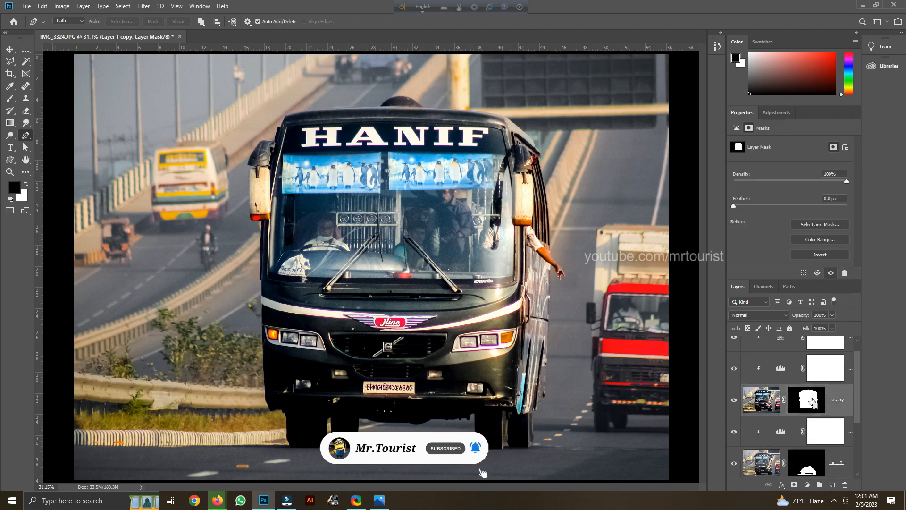
{"action": "left_click", "coordinate": [806, 401], "text": "ctrl"}
{"action": "scroll", "coordinate": [804, 402], "scroll_direction": "down", "scroll_amount": 3}
{"action": "left_click", "coordinate": [772, 404]}
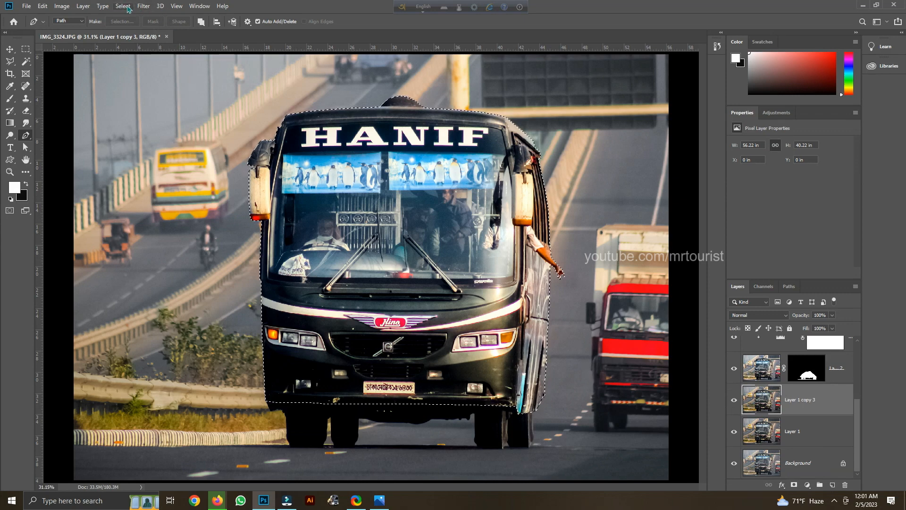
Expand the bus selection and fill it with Content-Aware on Layer 1 copy 3
{"action": "left_click", "coordinate": [127, 8]}
{"action": "mouse_move", "coordinate": [171, 140]}
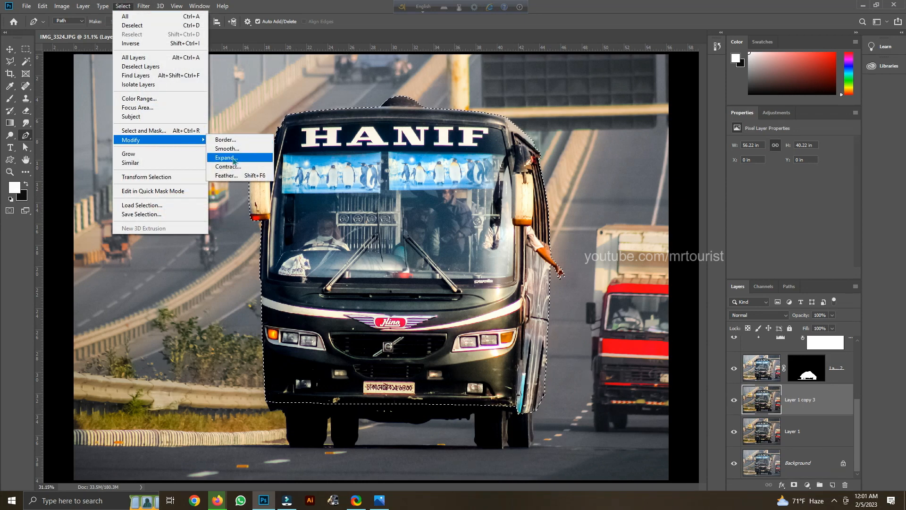
{"action": "left_click", "coordinate": [233, 158]}
{"action": "key", "text": "Return"}
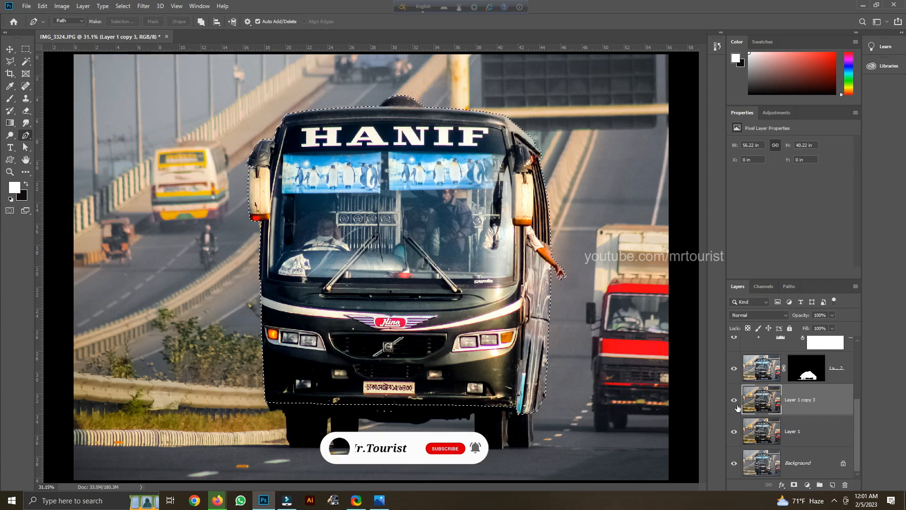
{"action": "key", "text": "shift+F5"}
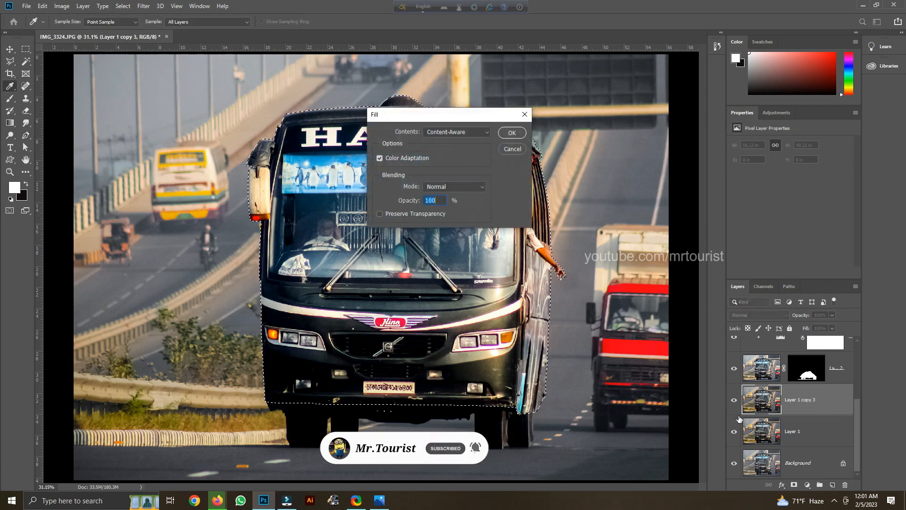
{"action": "key", "text": "Return"}
{"action": "left_click", "coordinate": [23, 141]}
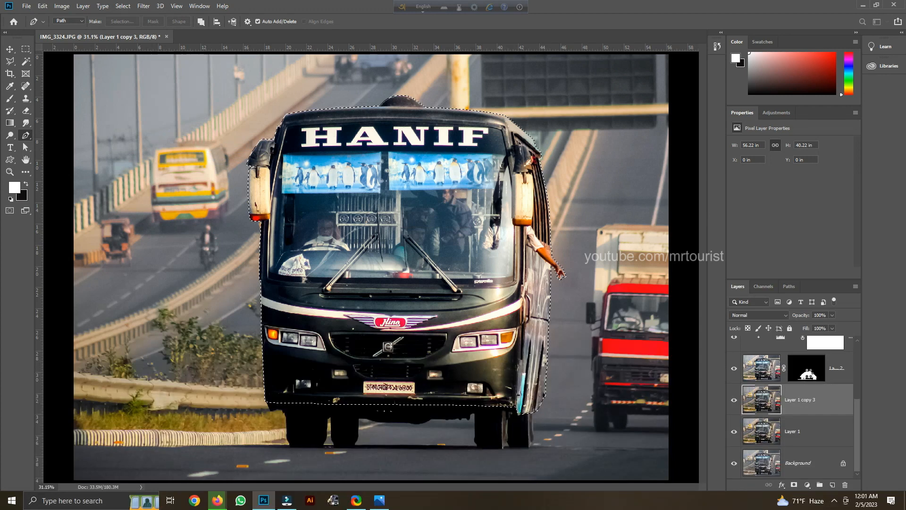
Load the wheel layer's mask as a selection and expand it by 5 pixels
{"action": "scroll", "coordinate": [802, 401], "scroll_direction": "up", "scroll_amount": 1}
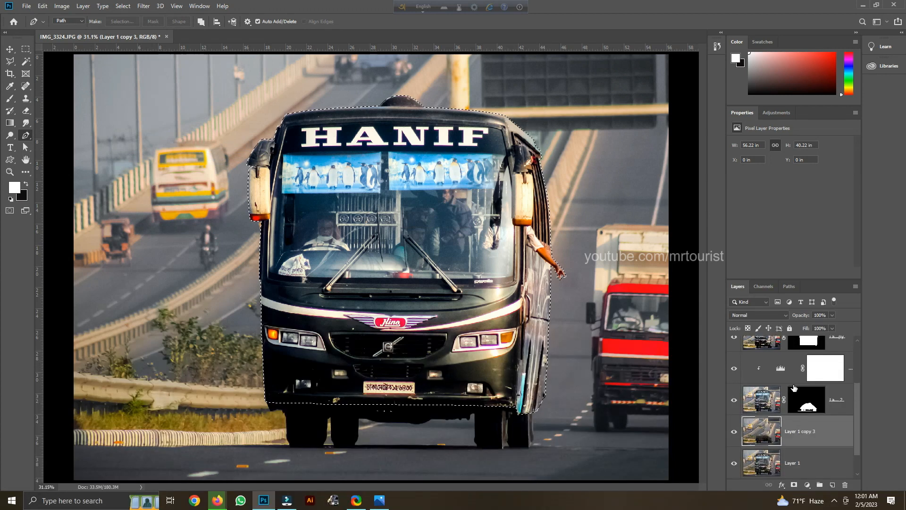
{"action": "left_click", "coordinate": [812, 409], "text": "ctrl"}
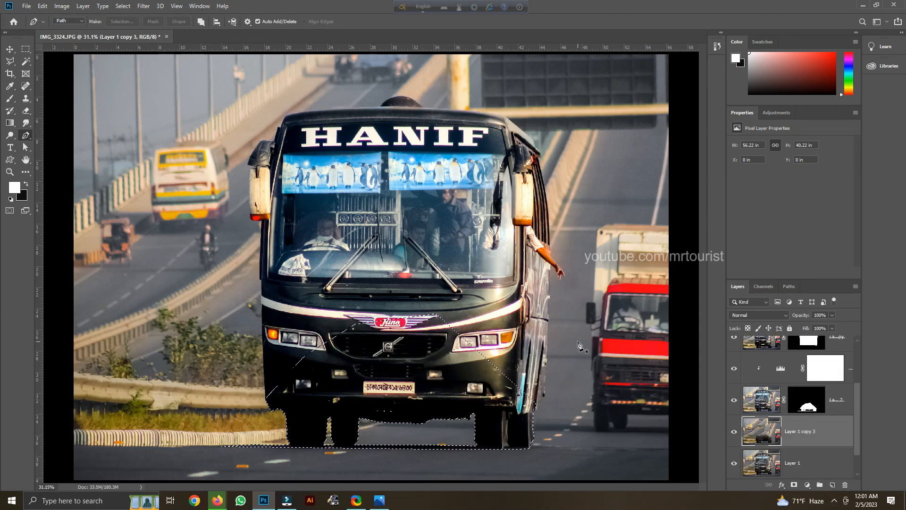
{"action": "left_click", "coordinate": [123, 6]}
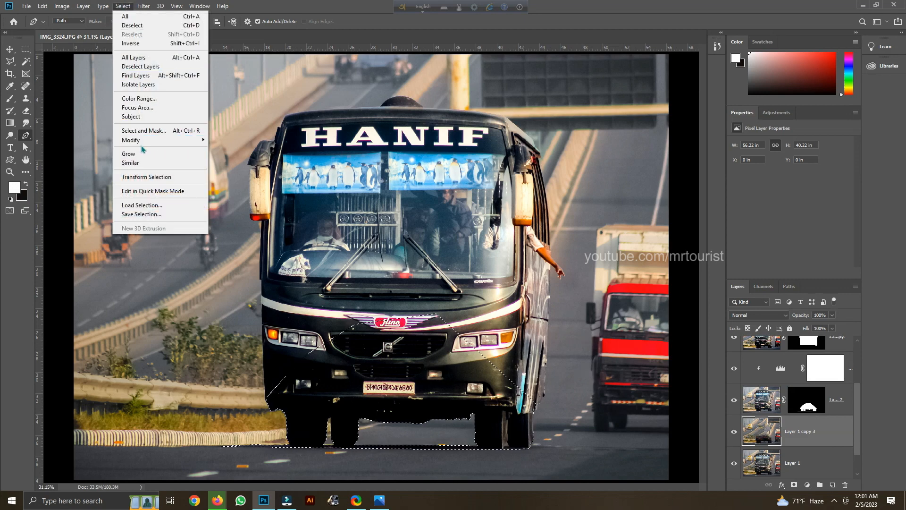
{"action": "mouse_move", "coordinate": [147, 140]}
{"action": "left_click", "coordinate": [224, 149]}
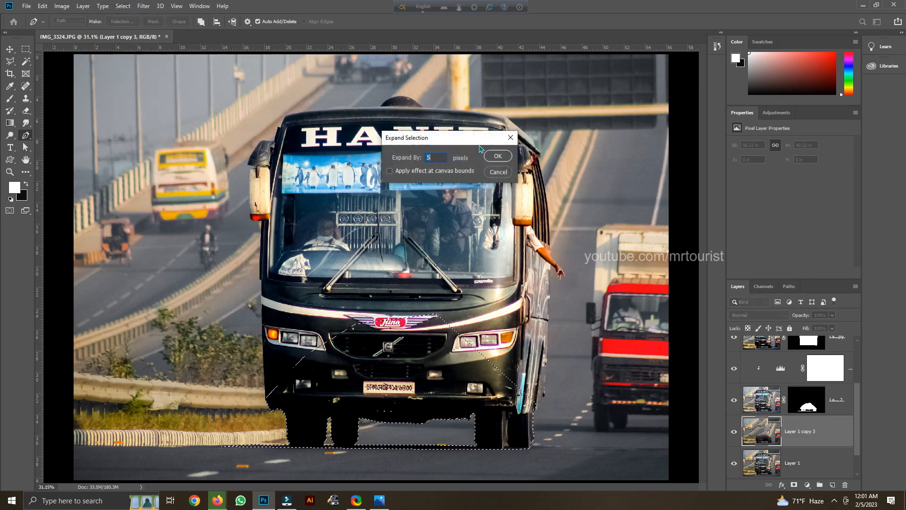
{"action": "key", "text": "Return"}
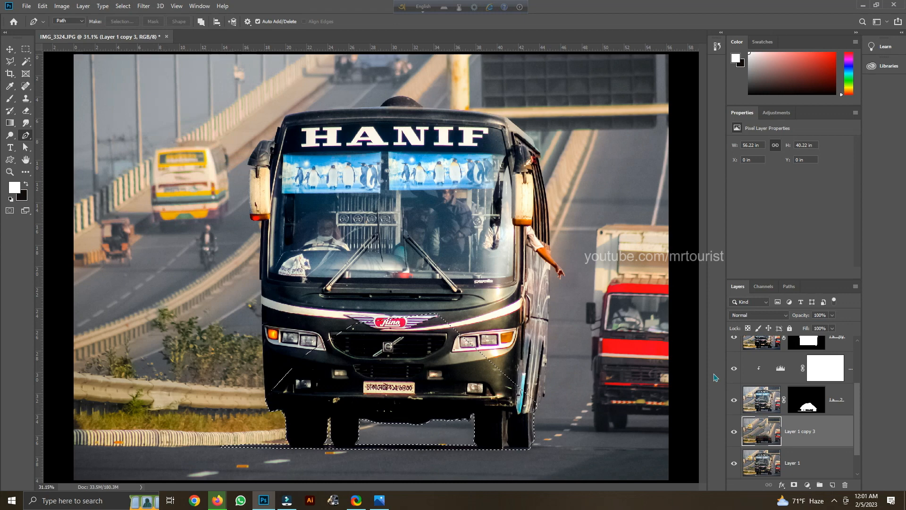
Fill the wheel selection with Content-Aware at 100% opacity on Layer 1 copy 3 and deselect
{"action": "key", "text": "shift+F5"}
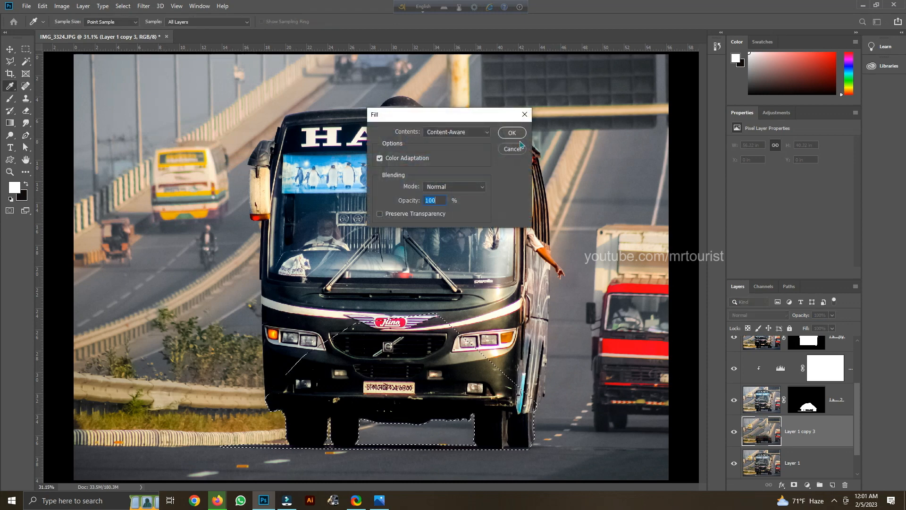
{"action": "key", "text": "Return"}
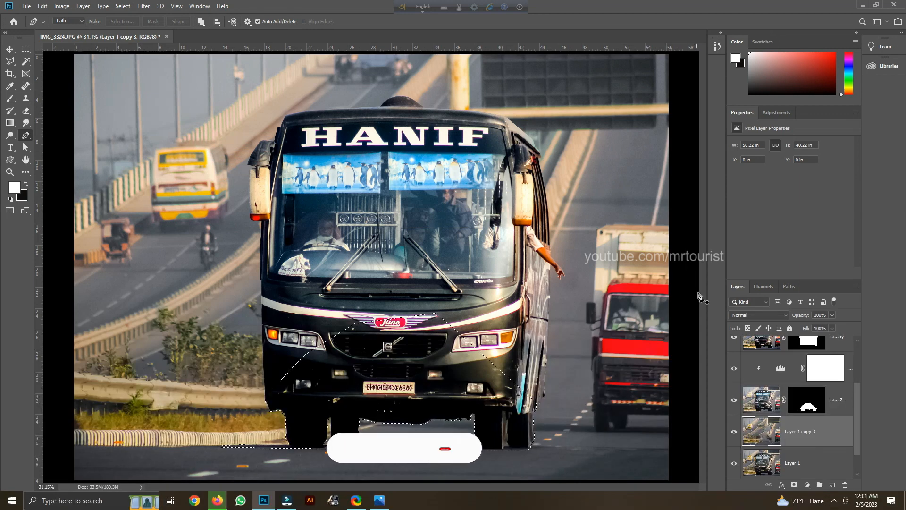
{"action": "key", "text": "ctrl+d"}
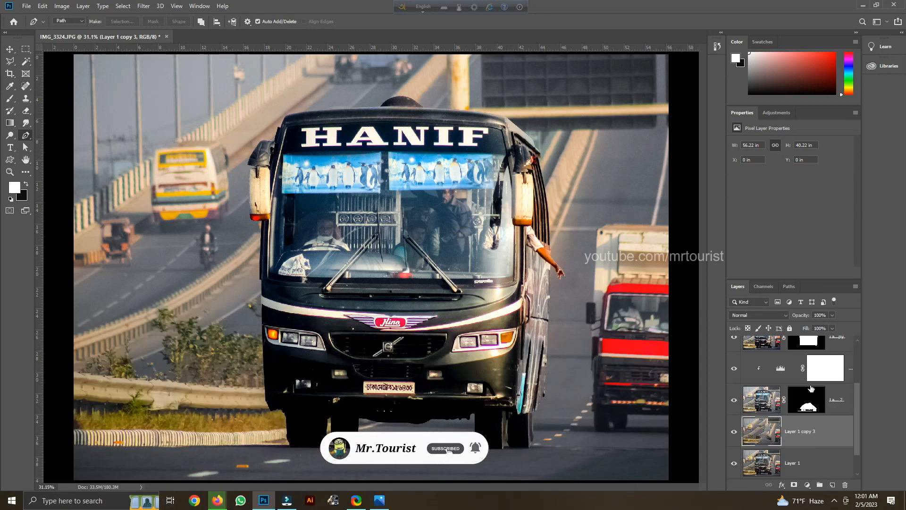
Duplicate Layer 1 copy 3 and mask the duplicate to the foreground road with a closed Pen path along the curb and image edges
{"action": "key", "text": "ctrl+j"}
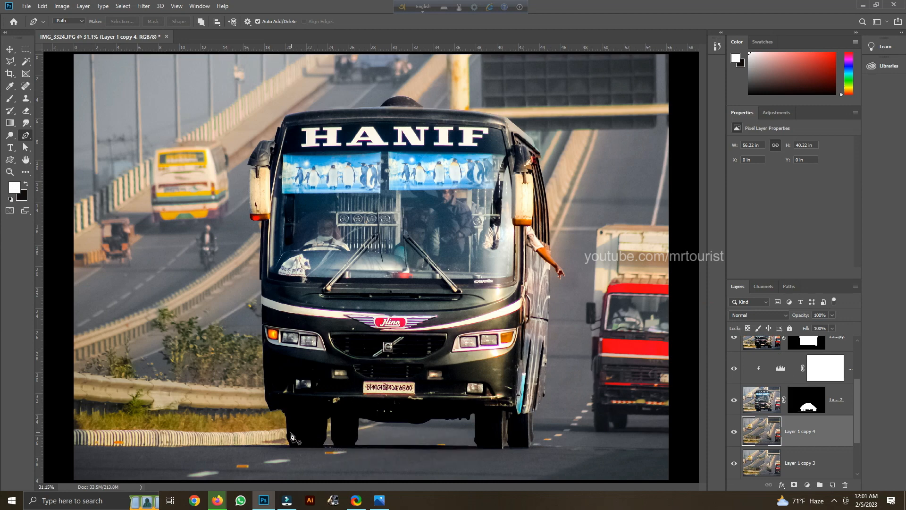
{"action": "key", "text": "ctrl+plus"}
{"action": "key", "text": "ctrl+plus"}
{"action": "key", "text": "ctrl+plus"}
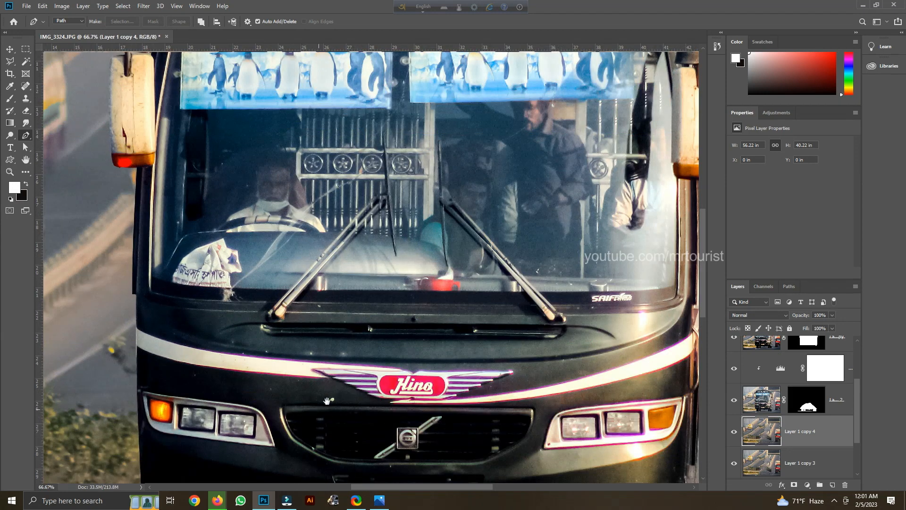
{"action": "left_click_drag", "start_coordinate": [327, 400], "coordinate": [466, 328]}
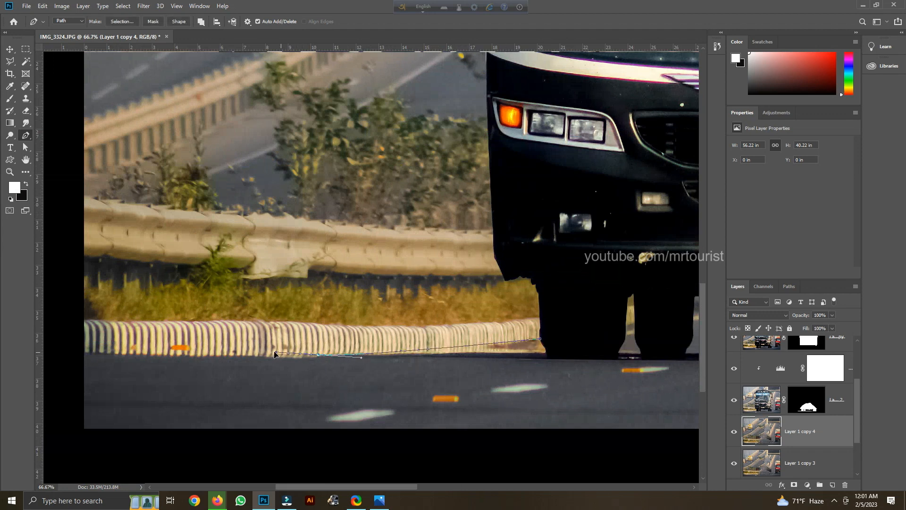
{"action": "left_click_drag", "start_coordinate": [274, 354], "coordinate": [162, 357]}
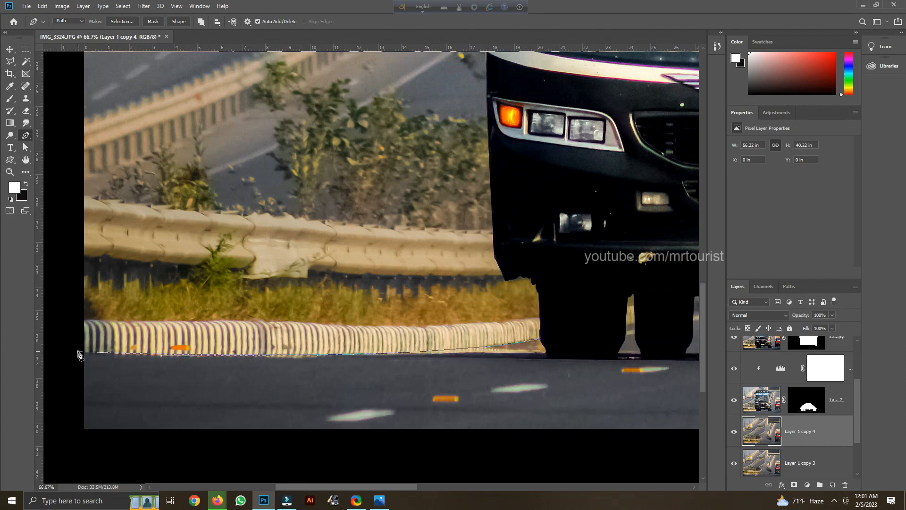
{"action": "left_click", "coordinate": [70, 433]}
{"action": "left_click", "coordinate": [94, 443]}
{"action": "key", "text": "ctrl+0"}
{"action": "left_click", "coordinate": [658, 478]}
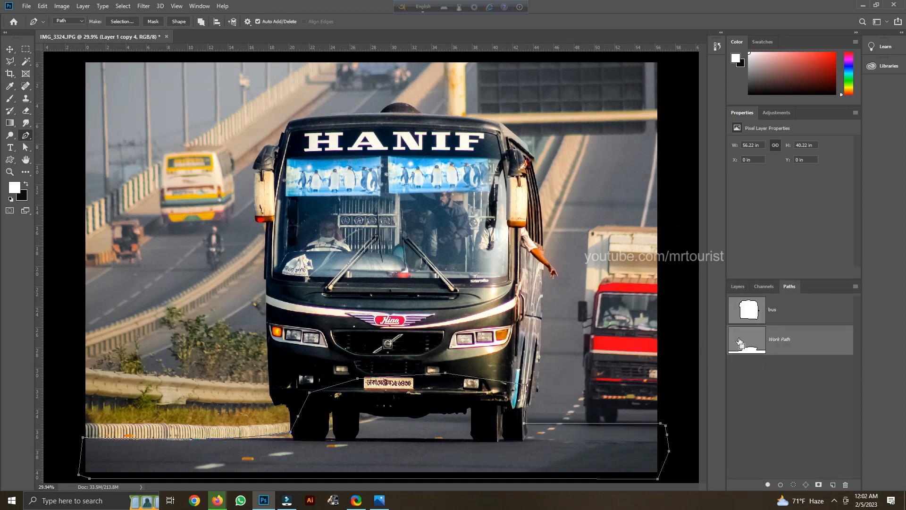
{"action": "key", "text": "ctrl+Return"}
{"action": "left_click", "coordinate": [795, 485]}
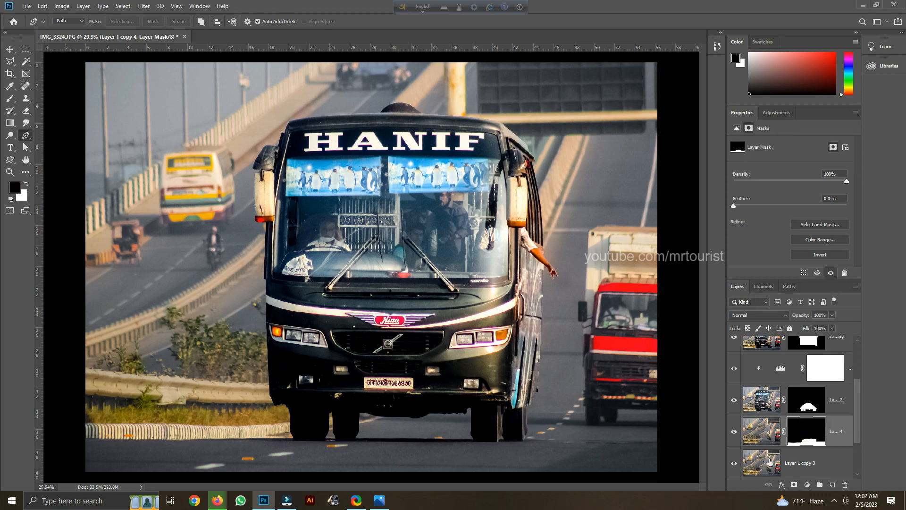
Convert Layer 1 copy 3 for Smart Filters
{"action": "left_click", "coordinate": [774, 461]}
{"action": "left_click", "coordinate": [144, 6]}
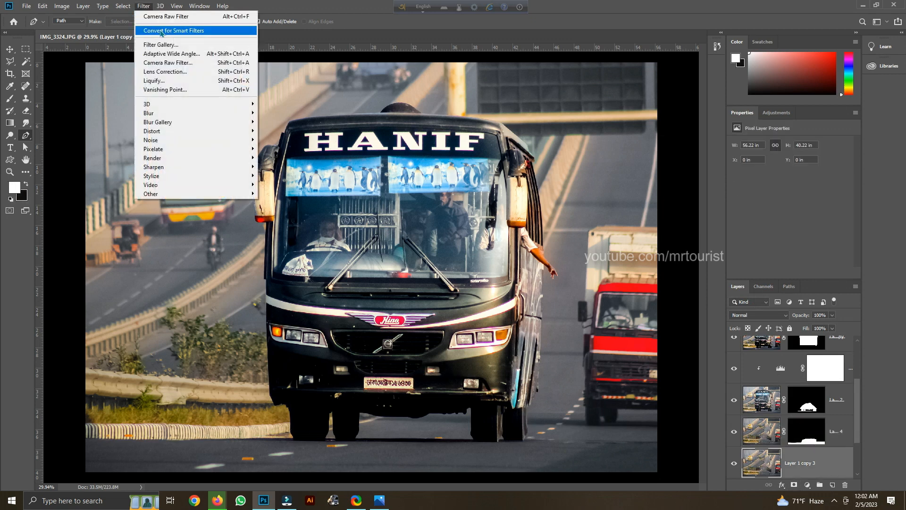
{"action": "left_click", "coordinate": [189, 30]}
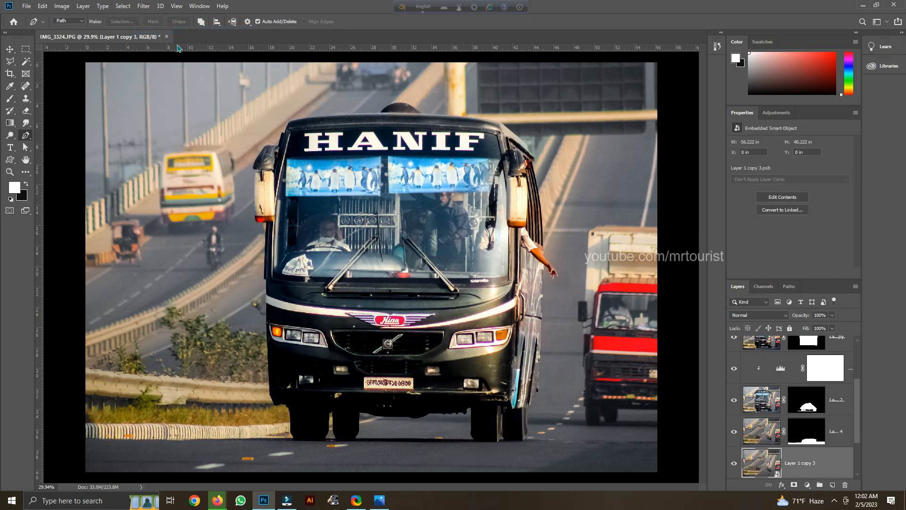
Start a Tilt-Shift blur on Layer 1 copy 3 and move its focus center below the photo
{"action": "left_click", "coordinate": [140, 6]}
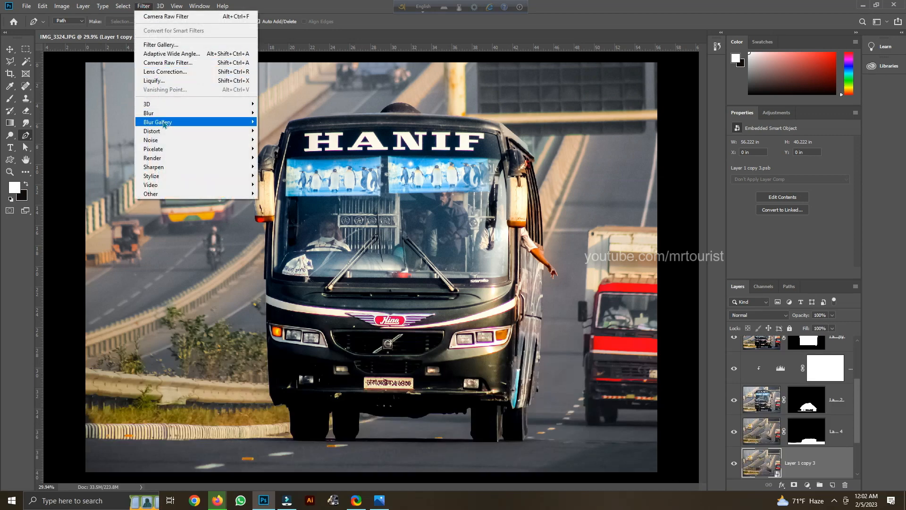
{"action": "mouse_move", "coordinate": [165, 123]}
{"action": "left_click", "coordinate": [282, 139]}
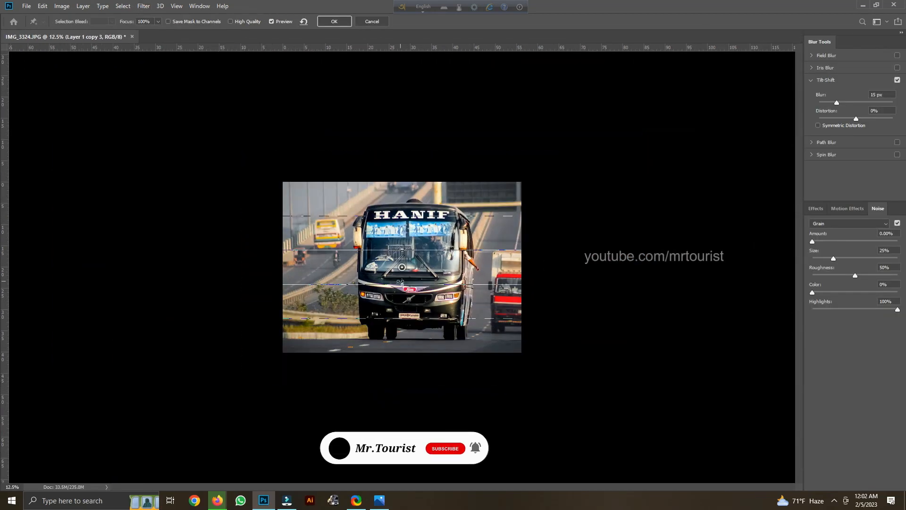
{"action": "left_click_drag", "start_coordinate": [402, 268], "coordinate": [400, 411]}
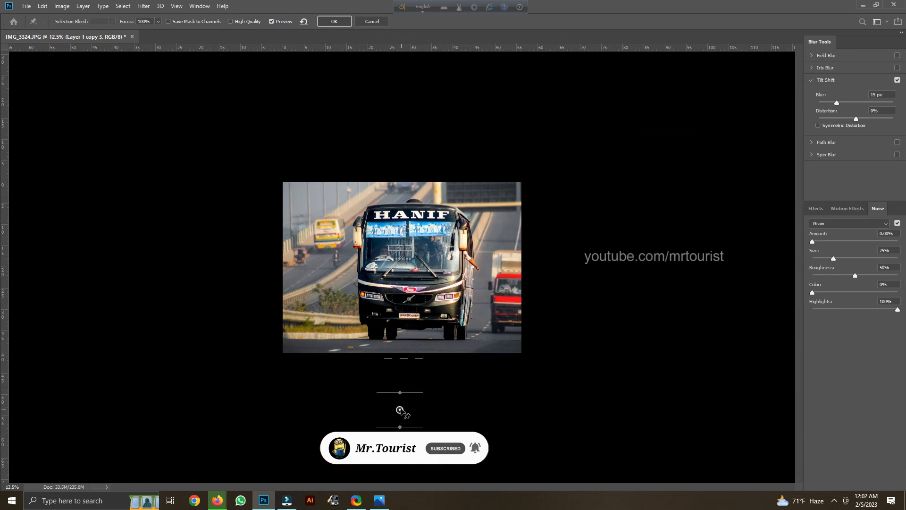
{"action": "key", "text": "ctrl+0"}
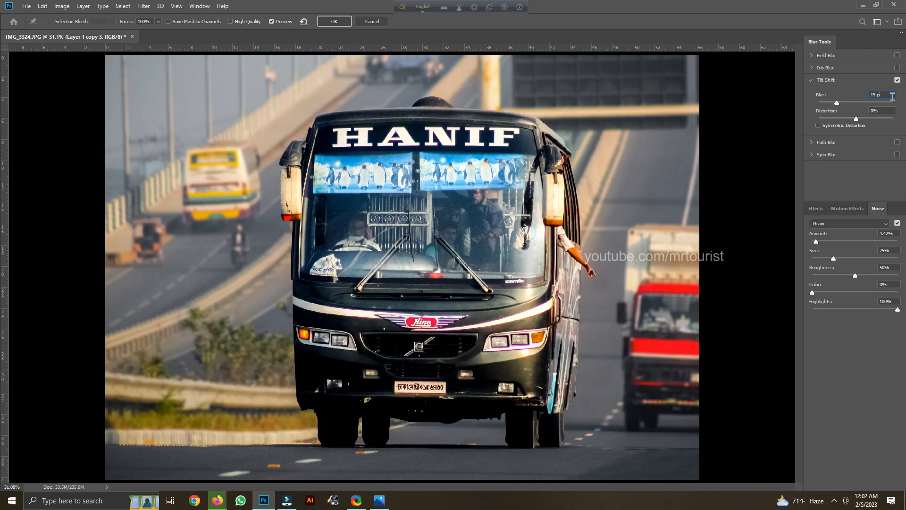
Set the Tilt-Shift blur amount to 25 px
{"action": "key", "text": "BackSpace"}
{"action": "key", "text": "BackSpace"}
{"action": "key", "text": "BackSpace"}
{"action": "key", "text": "BackSpace"}
{"action": "type", "text": "25"}
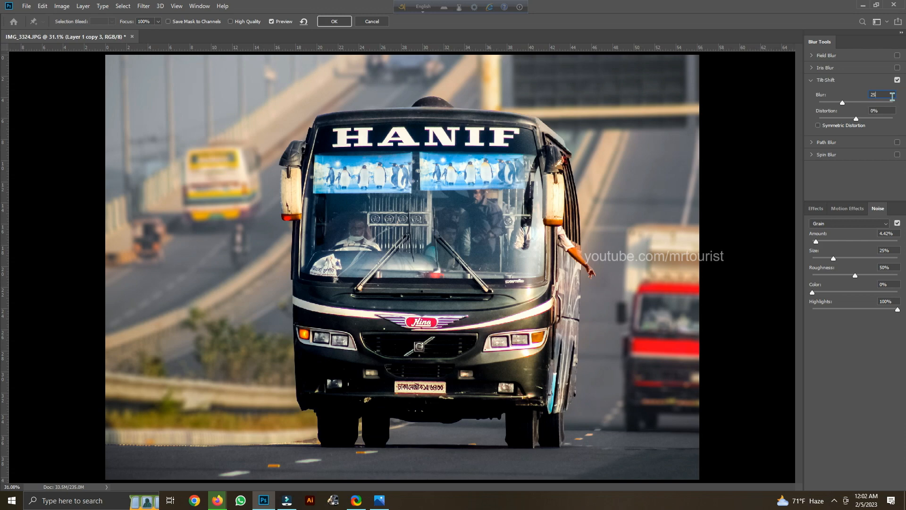
Check the whole photo at a smaller scale and set the Tilt-Shift blur amount to 30 px
{"action": "key", "text": "ctrl+minus"}
{"action": "key", "text": "ctrl+minus"}
{"action": "key", "text": "ctrl+minus"}
{"action": "key", "text": "ctrl+0"}
{"action": "key", "text": "BackSpace"}
{"action": "key", "text": "BackSpace"}
{"action": "type", "text": "30"}
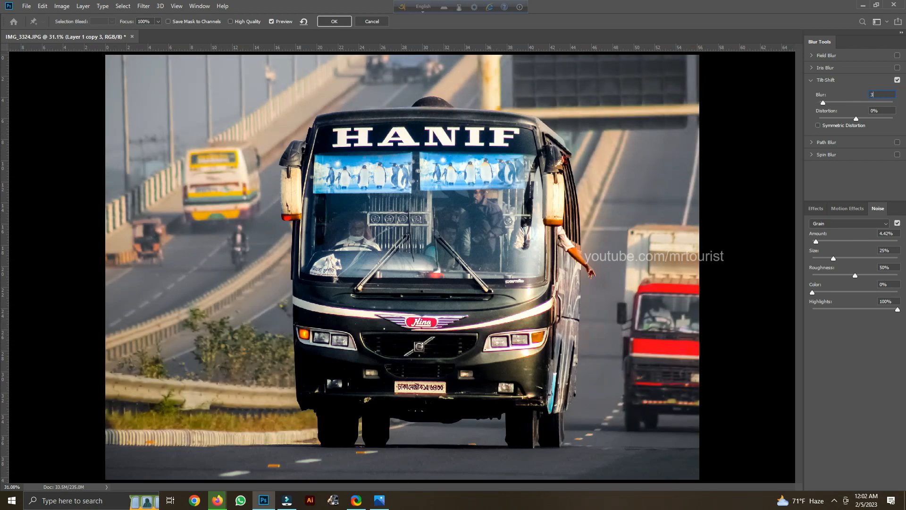
Check the blurred photo at a smaller scale and apply the 30 px Tilt-Shift blur to Layer 1 copy 3
{"action": "key", "text": "ctrl+minus"}
{"action": "key", "text": "ctrl+minus"}
{"action": "key", "text": "ctrl+minus"}
{"action": "key", "text": "ctrl+minus"}
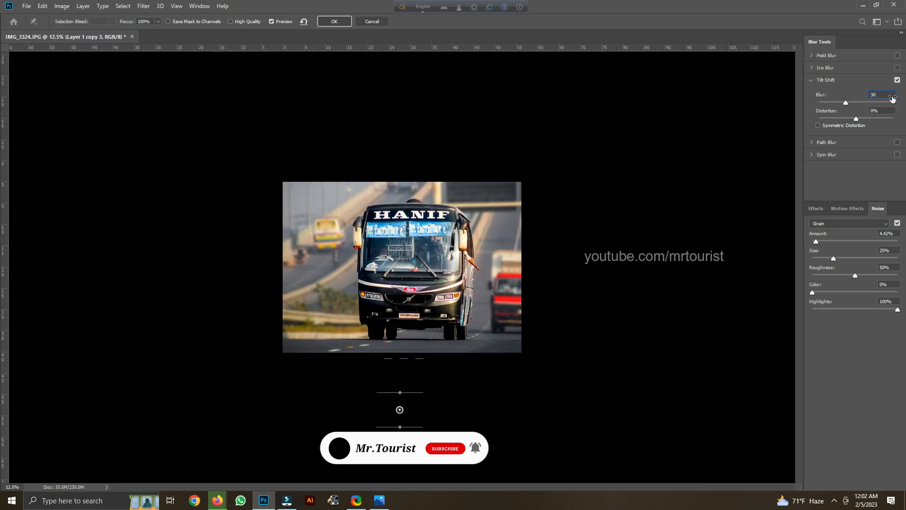
{"action": "key", "text": "ctrl+0"}
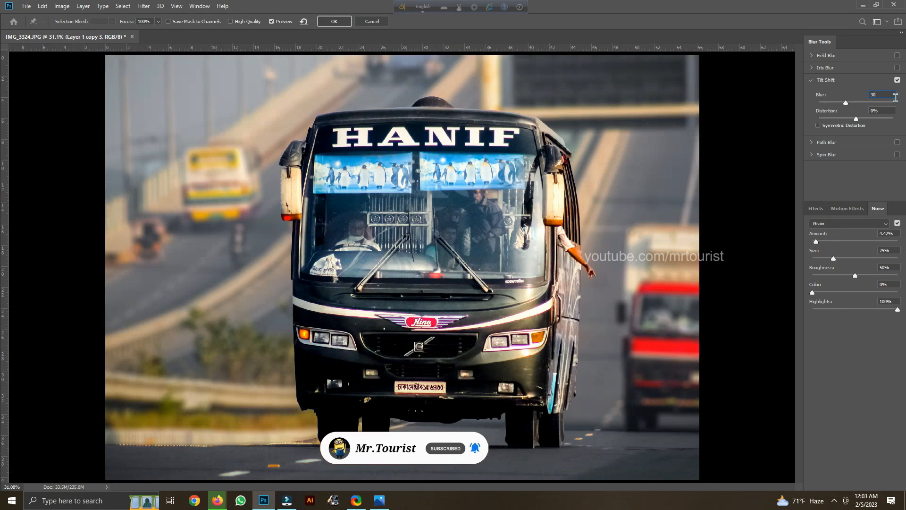
{"action": "left_click", "coordinate": [336, 24]}
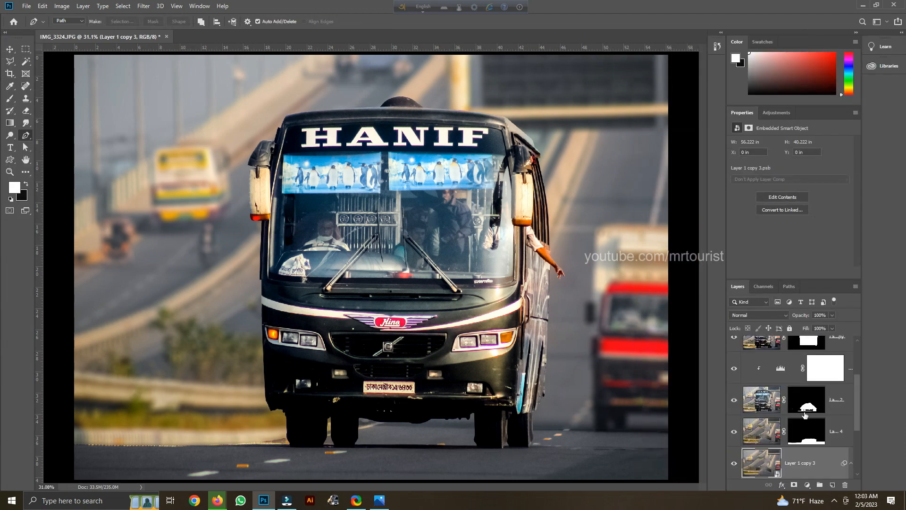
Brush black on Layer 1 copy 4's mask to hide the sharp roadside patch beside the bus's left wheel
{"action": "left_click", "coordinate": [806, 431]}
{"action": "key", "text": "ctrl+1"}
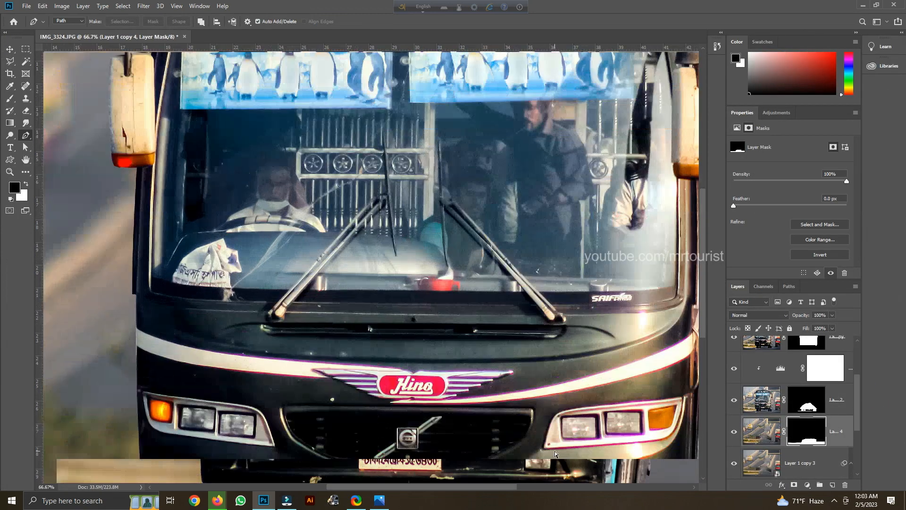
{"action": "left_click_drag", "start_coordinate": [273, 387], "coordinate": [430, 194]}
{"action": "left_click_drag", "start_coordinate": [387, 449], "coordinate": [563, 125]}
{"action": "left_click_drag", "start_coordinate": [443, 317], "coordinate": [468, 318]}
{"action": "key", "text": "ctrl+r"}
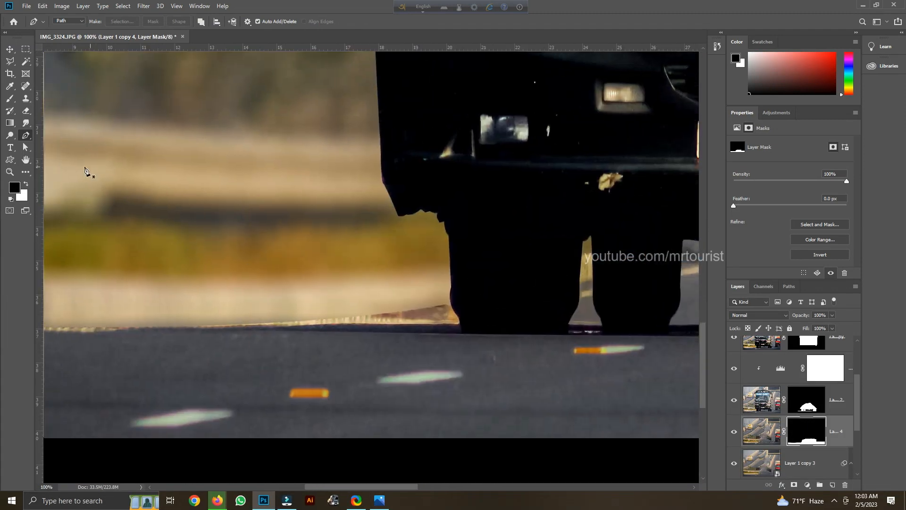
{"action": "left_click", "coordinate": [9, 99]}
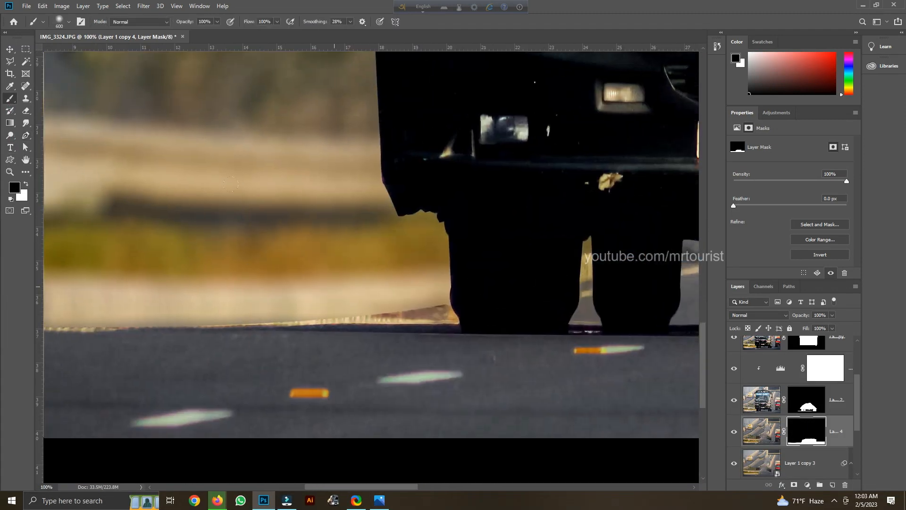
{"action": "key", "text": "ctrl+plus"}
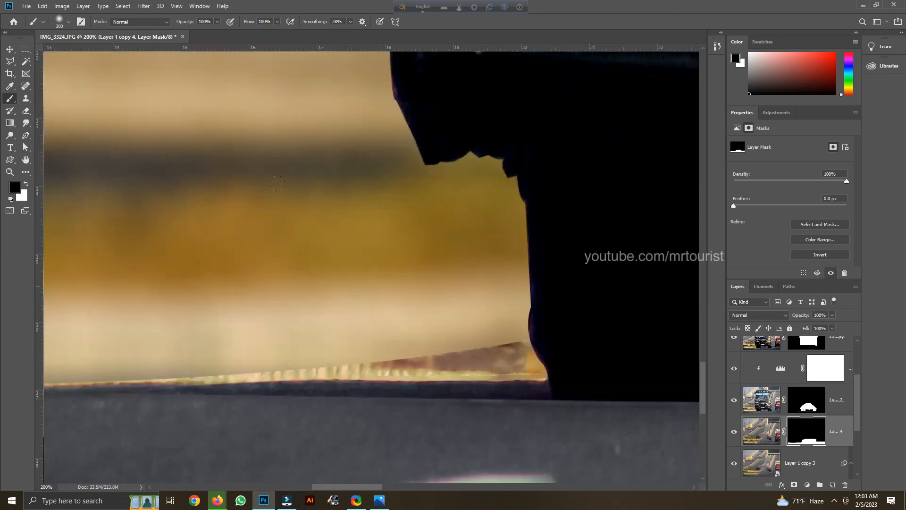
{"action": "mouse_move", "coordinate": [366, 313]}
{"action": "left_mouse_down"}
{"action": "mouse_move", "coordinate": [474, 312]}
{"action": "mouse_move", "coordinate": [282, 318]}
{"action": "left_mouse_up"}
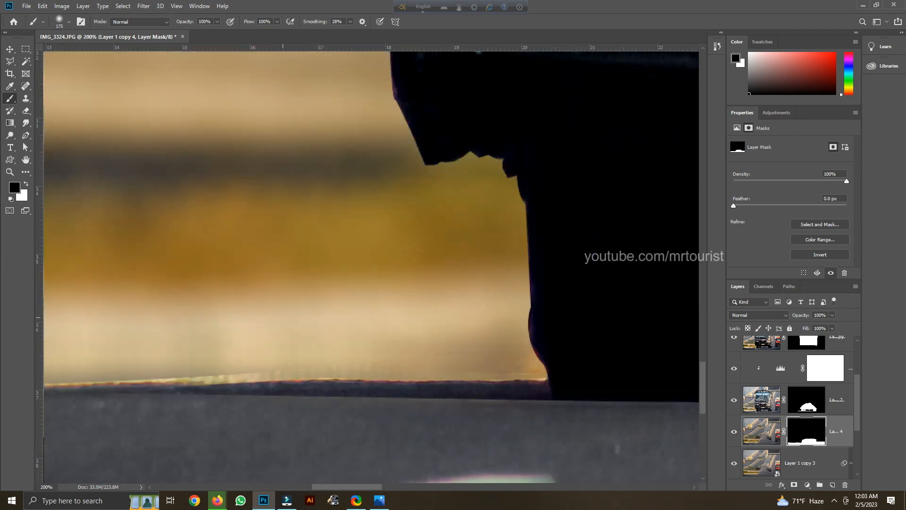
Mask out the remaining sharp curb edge on Layer 1 copy 4 along the road toward the photo's left side
{"action": "mouse_move", "coordinate": [228, 322]}
{"action": "left_mouse_down"}
{"action": "mouse_move", "coordinate": [203, 327]}
{"action": "mouse_move", "coordinate": [509, 346]}
{"action": "left_mouse_up"}
{"action": "left_click_drag", "start_coordinate": [425, 331], "coordinate": [141, 330]}
{"action": "mouse_move", "coordinate": [135, 328]}
{"action": "left_mouse_down"}
{"action": "mouse_move", "coordinate": [396, 307]}
{"action": "mouse_move", "coordinate": [283, 313]}
{"action": "left_mouse_up"}
{"action": "left_click_drag", "start_coordinate": [162, 310], "coordinate": [389, 309]}
{"action": "left_click_drag", "start_coordinate": [415, 319], "coordinate": [264, 326]}
{"action": "mouse_move", "coordinate": [255, 326]}
{"action": "left_mouse_down"}
{"action": "mouse_move", "coordinate": [511, 305]}
{"action": "mouse_move", "coordinate": [435, 308]}
{"action": "left_mouse_up"}
{"action": "left_click_drag", "start_coordinate": [677, 291], "coordinate": [308, 181]}
{"action": "left_click_drag", "start_coordinate": [670, 174], "coordinate": [369, 136]}
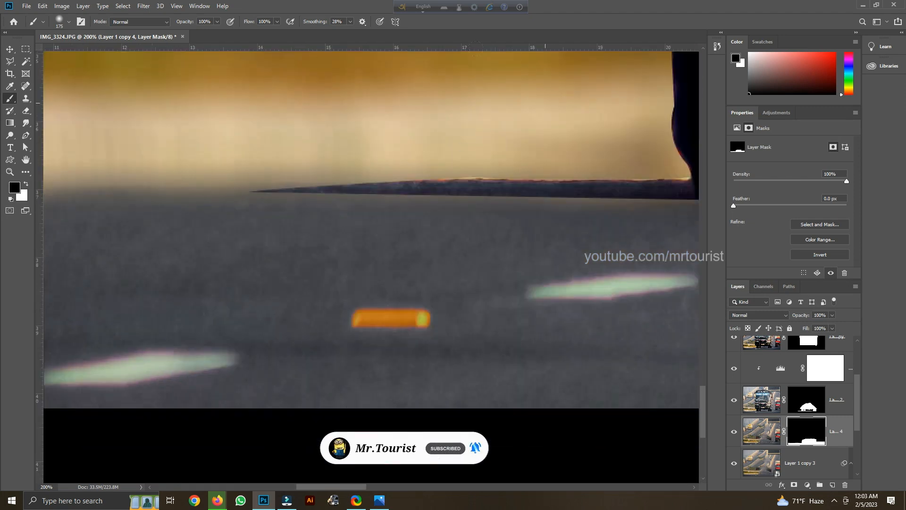
Brush black on Layer 1 copy 4's mask along the road edge under the red truck to soften the transition
{"action": "left_click_drag", "start_coordinate": [545, 102], "coordinate": [142, 76]}
{"action": "left_click_drag", "start_coordinate": [660, 236], "coordinate": [189, 245]}
{"action": "left_click_drag", "start_coordinate": [533, 227], "coordinate": [276, 459]}
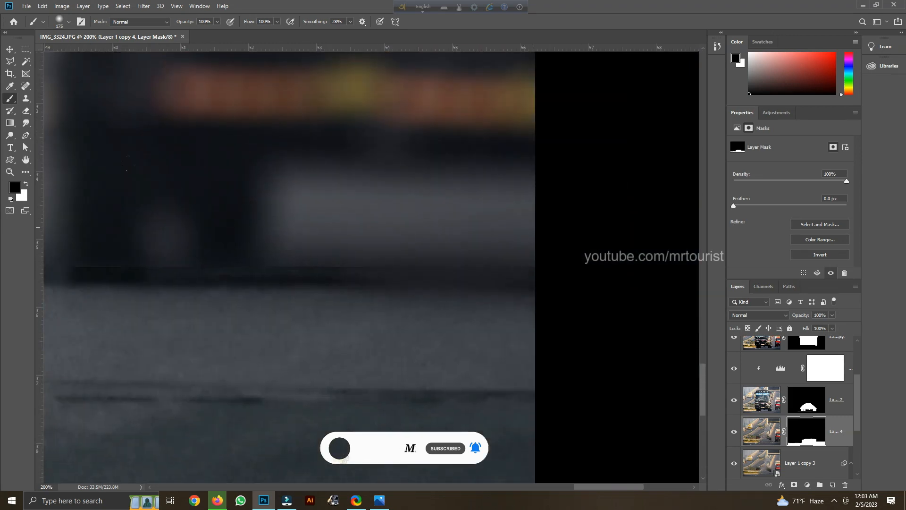
{"action": "left_click_drag", "start_coordinate": [128, 163], "coordinate": [415, 175]}
{"action": "left_click_drag", "start_coordinate": [267, 248], "coordinate": [525, 253]}
{"action": "left_click_drag", "start_coordinate": [89, 266], "coordinate": [661, 211]}
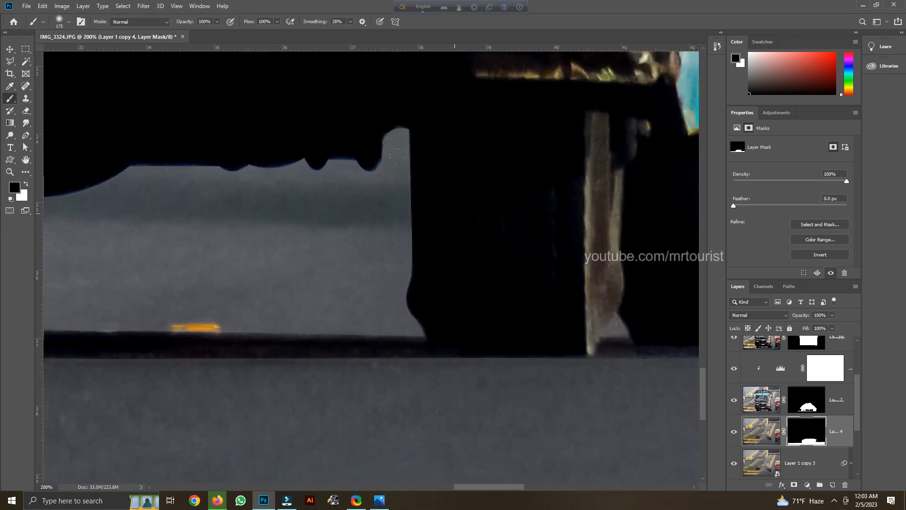
{"action": "key", "text": "ctrl+0"}
Select Layer 1 copy 2's mask for editing near the bus's left wheel and reduce the brush size to 50 px
{"action": "scroll", "coordinate": [806, 406], "scroll_direction": "up", "scroll_amount": 1}
{"action": "left_click", "coordinate": [806, 435]}
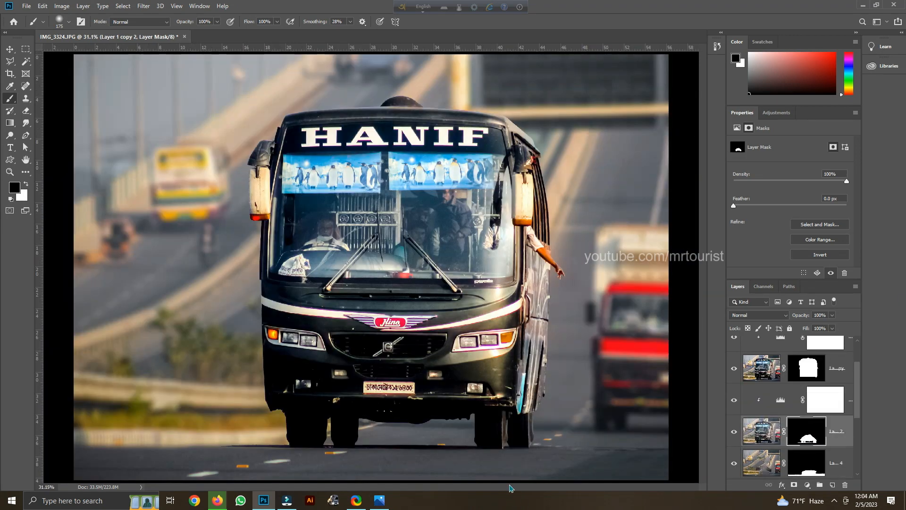
{"action": "key", "text": "ctrl+plus"}
{"action": "key", "text": "ctrl+plus"}
{"action": "key", "text": "ctrl+plus"}
{"action": "key", "text": "ctrl+plus"}
{"action": "left_click_drag", "start_coordinate": [394, 449], "coordinate": [625, 255]}
{"action": "scroll", "coordinate": [802, 416], "scroll_direction": "up", "scroll_amount": 1}
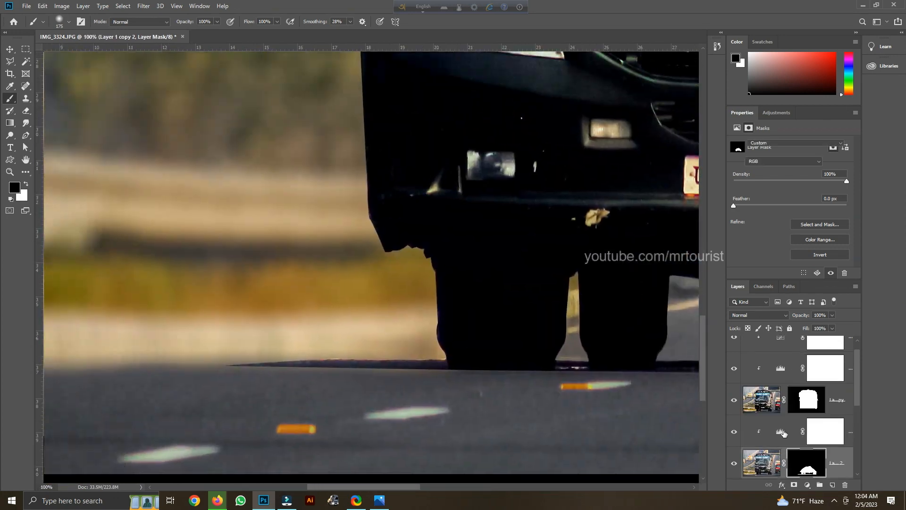
{"action": "left_click", "coordinate": [826, 431]}
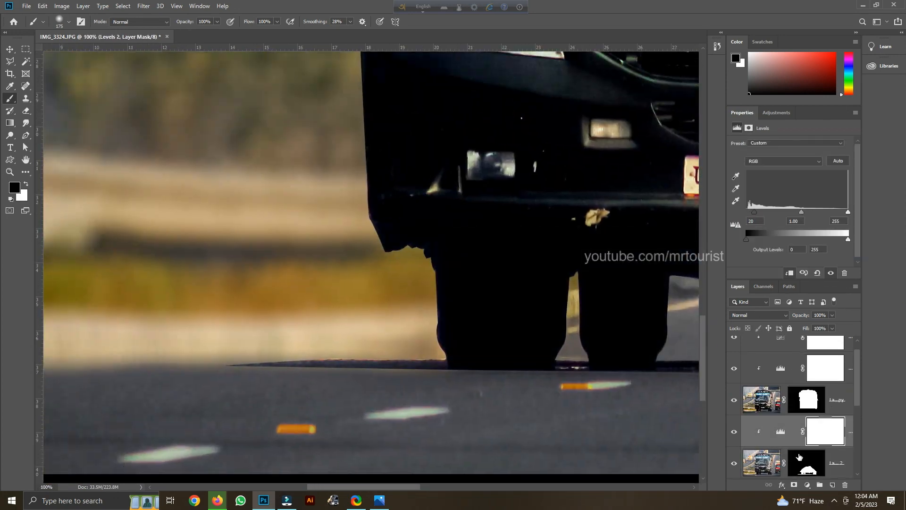
{"action": "left_click", "coordinate": [806, 462]}
{"action": "key", "text": "ctrl+plus"}
{"action": "key", "text": "ctrl+plus"}
{"action": "key", "text": "ctrl+plus"}
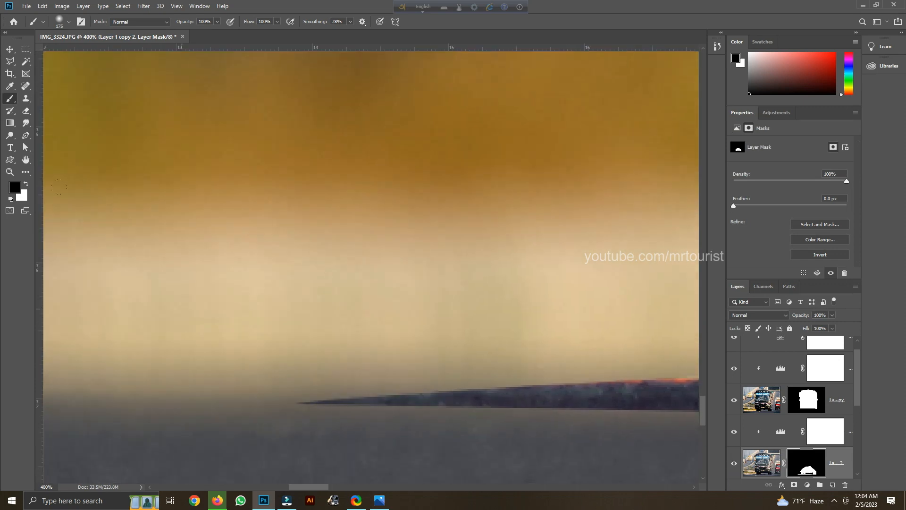
{"action": "key", "text": "bracketleft"}
{"action": "key", "text": "bracketleft"}
{"action": "key", "text": "bracketleft"}
{"action": "key", "text": "bracketleft"}
{"action": "key", "text": "bracketleft"}
{"action": "key", "text": "bracketleft"}
{"action": "key", "text": "bracketleft"}
{"action": "key", "text": "bracketleft"}
Brush black on Layer 1 copy 2's mask around the dark road wedge left of the wheels and check the whole photo
{"action": "mouse_move", "coordinate": [311, 371]}
{"action": "left_mouse_down"}
{"action": "mouse_move", "coordinate": [453, 344]}
{"action": "mouse_move", "coordinate": [407, 290]}
{"action": "left_mouse_up"}
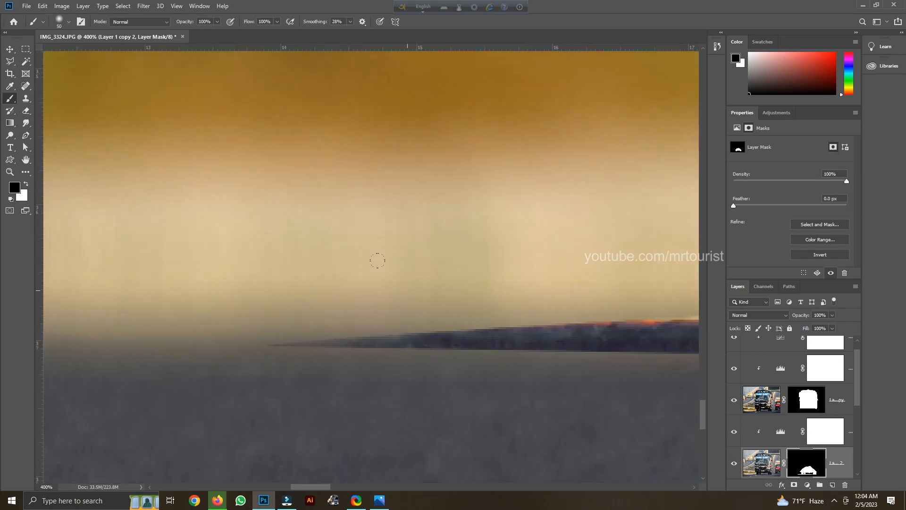
{"action": "left_click_drag", "start_coordinate": [378, 260], "coordinate": [548, 260]}
{"action": "left_click_drag", "start_coordinate": [408, 254], "coordinate": [184, 229]}
{"action": "mouse_move", "coordinate": [377, 236]}
{"action": "left_mouse_down"}
{"action": "mouse_move", "coordinate": [570, 222]}
{"action": "mouse_move", "coordinate": [607, 229]}
{"action": "left_mouse_up"}
{"action": "mouse_move", "coordinate": [585, 231]}
{"action": "left_mouse_down"}
{"action": "mouse_move", "coordinate": [383, 218]}
{"action": "mouse_move", "coordinate": [590, 224]}
{"action": "left_mouse_up"}
{"action": "left_click_drag", "start_coordinate": [600, 243], "coordinate": [463, 236]}
{"action": "left_click", "coordinate": [478, 236]}
{"action": "key", "text": "ctrl+0"}
{"action": "key", "text": "ctrl+minus"}
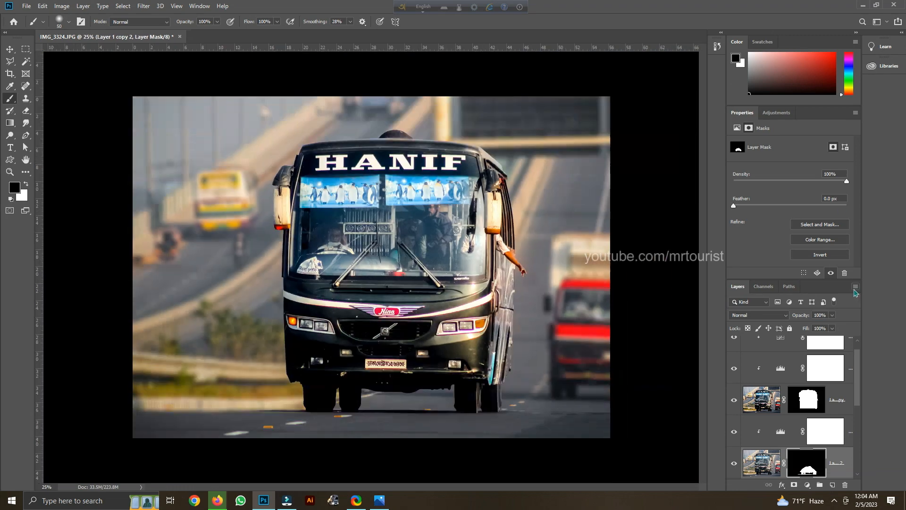
Merge the layers from Levels 2 down to Layer 1 copy 3 into a single layer
{"action": "key", "text": "ctrl+0"}
{"action": "scroll", "coordinate": [775, 397], "scroll_direction": "down", "scroll_amount": 1}
{"action": "left_click", "coordinate": [772, 389]}
{"action": "scroll", "coordinate": [772, 389], "scroll_direction": "down", "scroll_amount": 3}
{"action": "left_click", "coordinate": [766, 361], "text": "shift"}
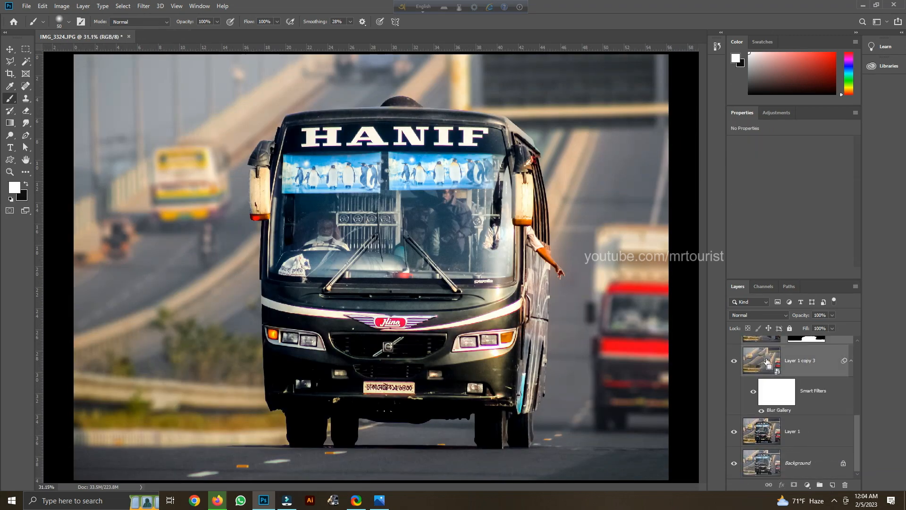
{"action": "key", "text": "ctrl+e"}
Darken the merged background's edges with lens vignetting in the Camera Raw filter and compare the result with the original photo
{"action": "key", "text": "ctrl+shift+a"}
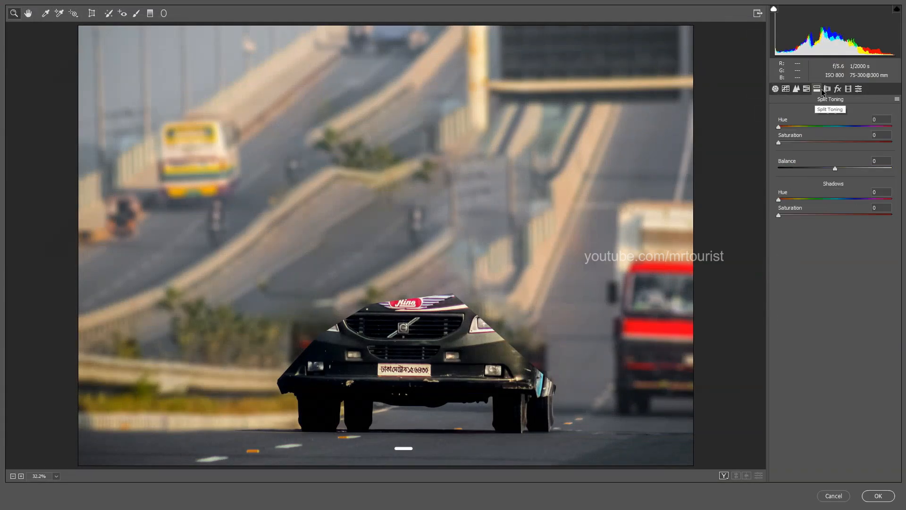
{"action": "left_click", "coordinate": [828, 89]}
{"action": "left_click_drag", "start_coordinate": [835, 283], "coordinate": [802, 267]}
{"action": "left_click", "coordinate": [878, 495]}
{"action": "left_click", "coordinate": [734, 463], "text": "alt"}
{"action": "left_click", "coordinate": [734, 463], "text": "alt"}
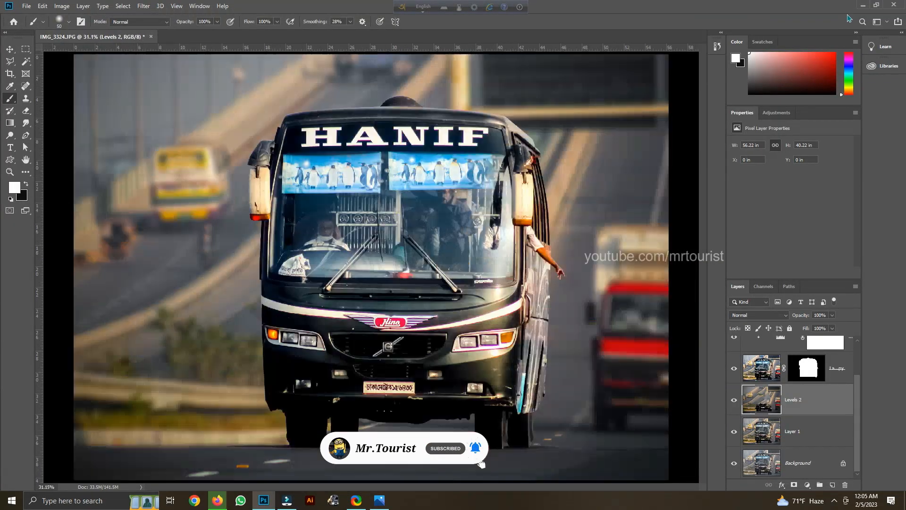
Group the masked bus layer and its adjustment layers above Levels 2
{"action": "scroll", "coordinate": [766, 387], "scroll_direction": "up", "scroll_amount": 3}
{"action": "left_click", "coordinate": [766, 411]}
{"action": "left_click", "coordinate": [772, 355], "text": "shift"}
{"action": "key", "text": "ctrl+g"}
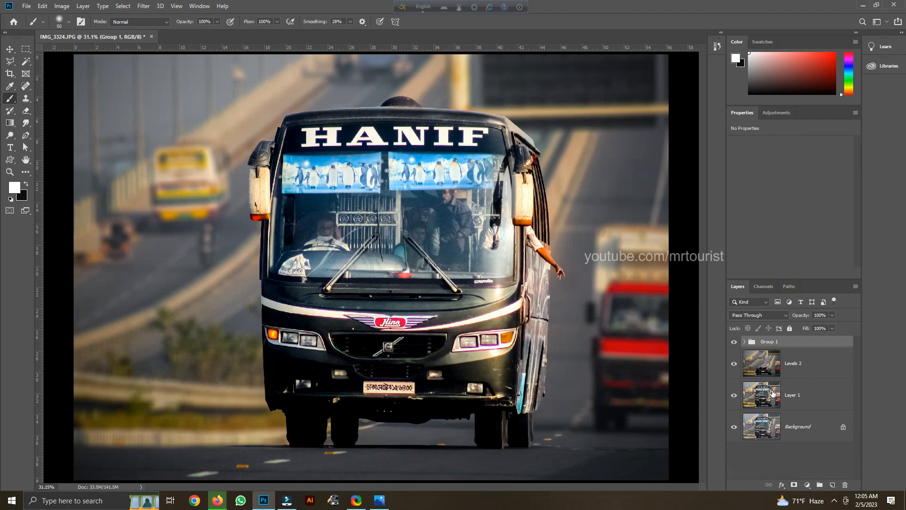
Delete Layer 1 and group the Levels 2 layer together with Group 1
{"action": "left_click", "coordinate": [770, 394]}
{"action": "key", "text": "Delete"}
{"action": "left_click", "coordinate": [770, 364]}
{"action": "left_click", "coordinate": [770, 345], "text": "shift"}
{"action": "key", "text": "ctrl+g"}
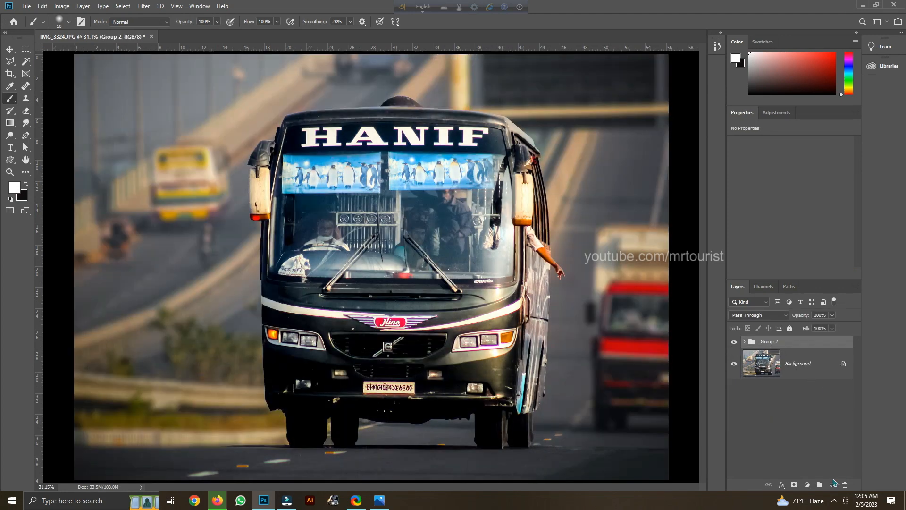
Add a new layer filled with black above Group 2 and set its blend mode to Lighten
{"action": "left_click", "coordinate": [833, 484]}
{"action": "key", "text": "ctrl+BackSpace"}
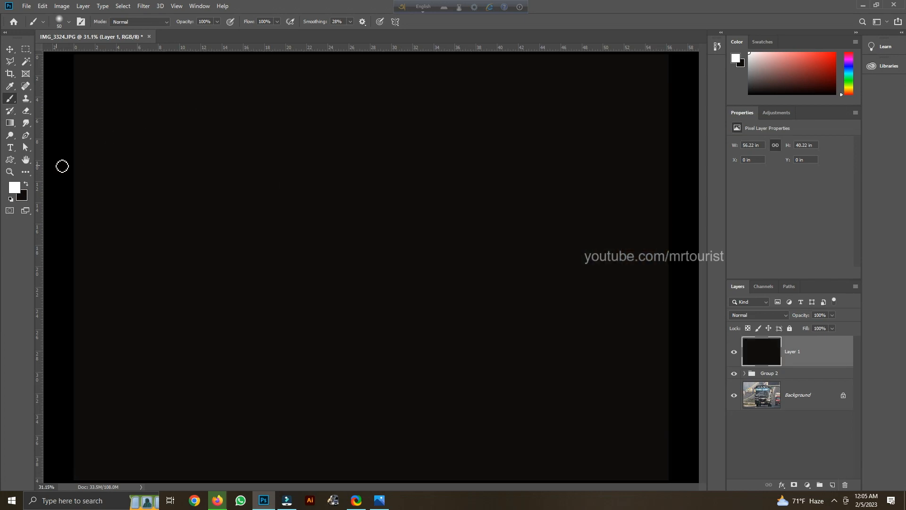
{"action": "left_click", "coordinate": [759, 315]}
{"action": "left_click", "coordinate": [750, 325]}
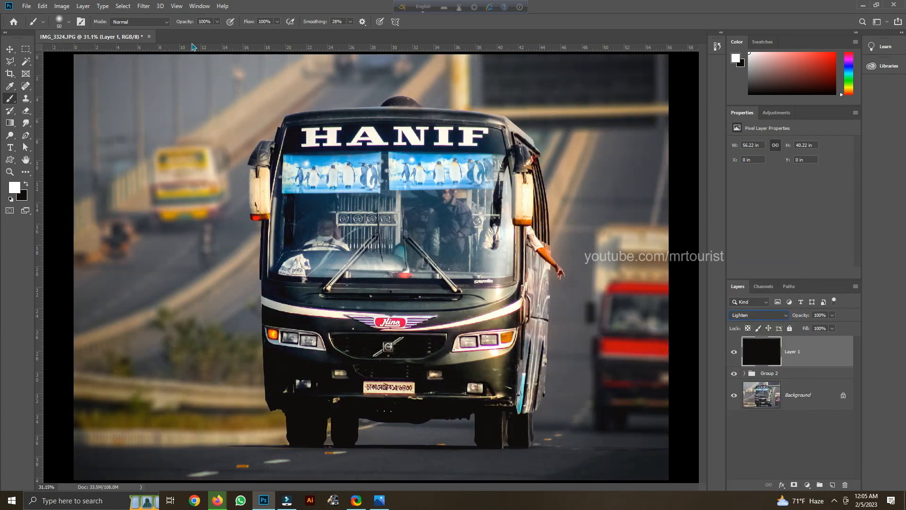
Render a Lens Flare on the black layer and set the layer's blend mode to Screen
{"action": "left_click", "coordinate": [144, 6]}
{"action": "mouse_move", "coordinate": [186, 159]}
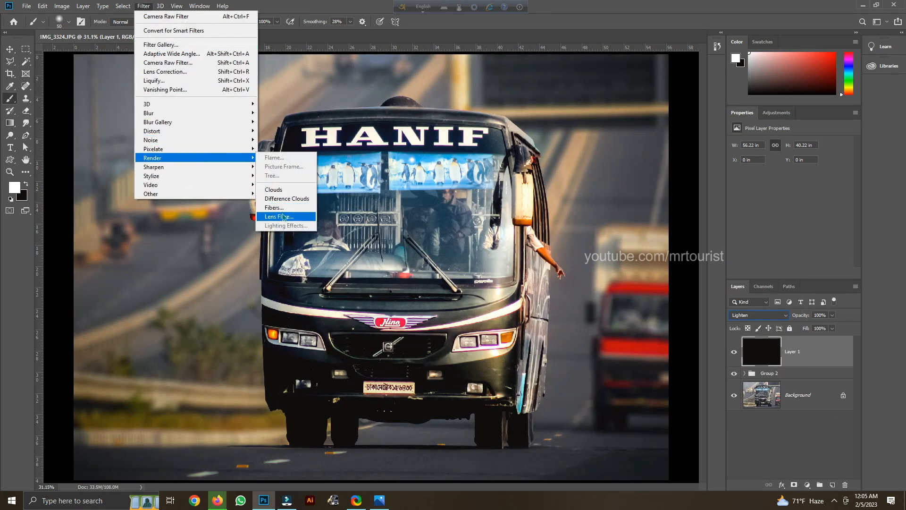
{"action": "left_click", "coordinate": [282, 217]}
{"action": "left_click", "coordinate": [416, 169]}
{"action": "left_click", "coordinate": [517, 118]}
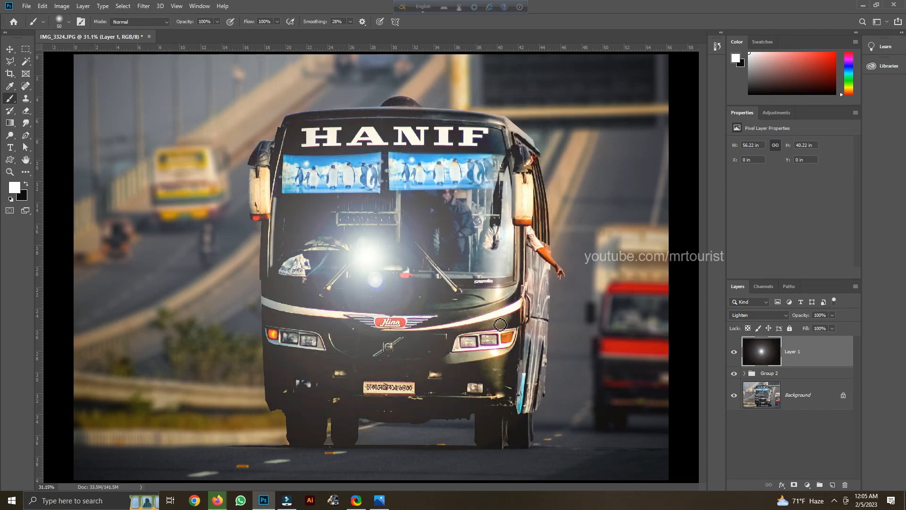
{"action": "left_click", "coordinate": [744, 315]}
{"action": "left_click", "coordinate": [749, 334]}
Shrink the flare layer to about 27 × 20 in and place it over the bus's right headlight in the photo
{"action": "key", "text": "ctrl+t"}
{"action": "left_click_drag", "start_coordinate": [368, 262], "coordinate": [492, 340]}
{"action": "left_click_drag", "start_coordinate": [198, 132], "coordinate": [503, 350]}
{"action": "left_click_drag", "start_coordinate": [599, 419], "coordinate": [420, 314]}
{"action": "left_click", "coordinate": [454, 22]}
Add a Levels adjustment clipped to the flare layer with input levels 78, 0.55 and 236
{"action": "left_click", "coordinate": [807, 485]}
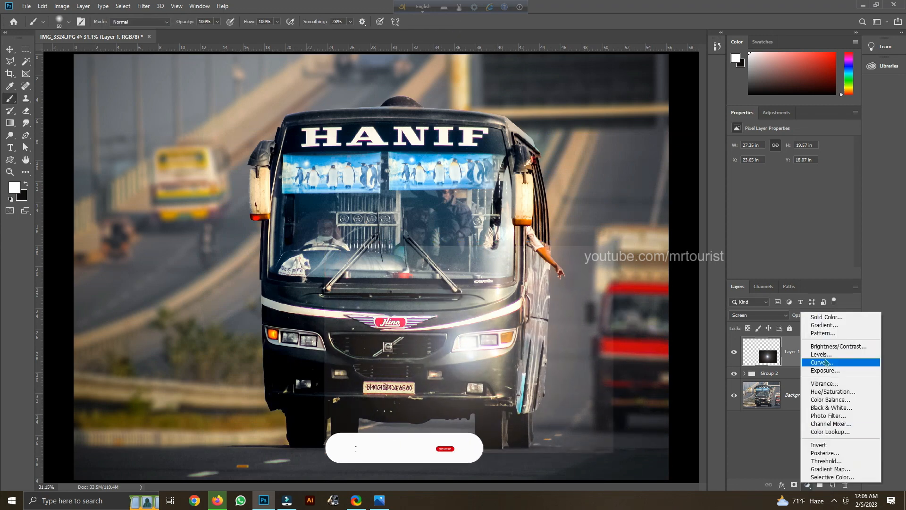
{"action": "left_click", "coordinate": [825, 356]}
{"action": "left_click", "coordinate": [789, 273]}
{"action": "left_click_drag", "start_coordinate": [746, 213], "coordinate": [781, 217]}
{"action": "left_click_drag", "start_coordinate": [848, 213], "coordinate": [841, 214]}
{"action": "left_click_drag", "start_coordinate": [780, 214], "coordinate": [825, 216]}
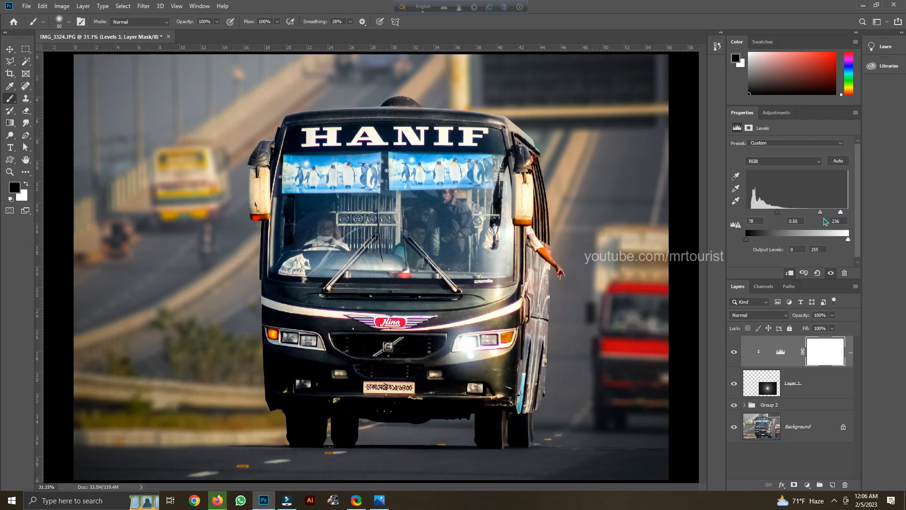
Enlarge the flare layer to 107.40% and recenter it on the right headlight
{"action": "left_click", "coordinate": [769, 393]}
{"action": "key", "text": "ctrl+t"}
{"action": "left_click_drag", "start_coordinate": [616, 247], "coordinate": [637, 232]}
{"action": "mouse_move", "coordinate": [577, 305]}
{"action": "left_mouse_down"}
{"action": "mouse_move", "coordinate": [558, 319]}
{"action": "mouse_move", "coordinate": [564, 308]}
{"action": "left_mouse_up"}
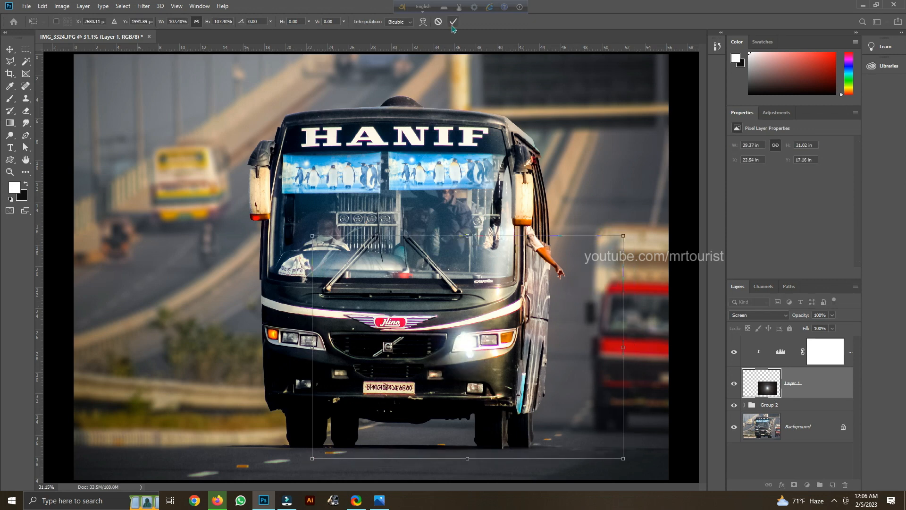
{"action": "left_click", "coordinate": [453, 24]}
Add a clipped Hue/Saturation adjustment above the flare's Levels and colorize it with hue 47 and saturation 16
{"action": "left_click", "coordinate": [796, 353]}
{"action": "left_click", "coordinate": [806, 485]}
{"action": "left_click", "coordinate": [830, 393]}
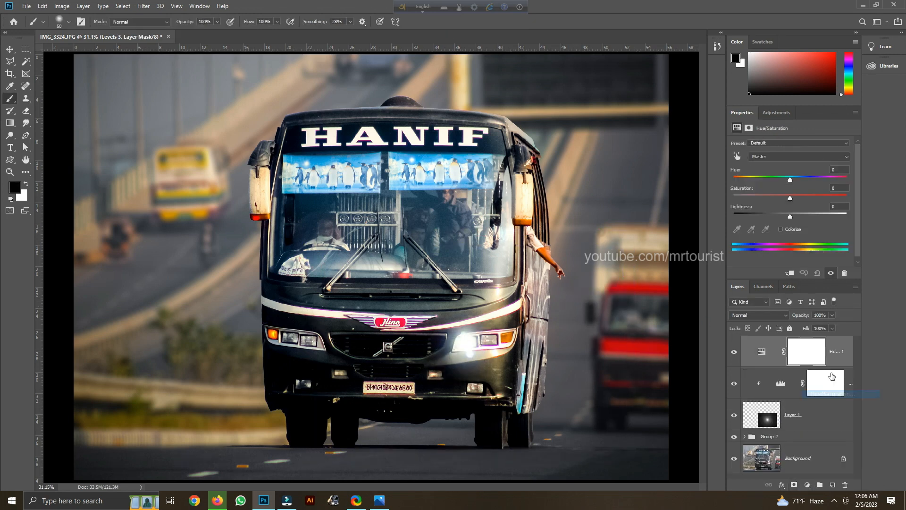
{"action": "key", "text": "ctrl+alt+g"}
{"action": "left_click", "coordinate": [780, 229]}
{"action": "left_click_drag", "start_coordinate": [734, 180], "coordinate": [751, 182]}
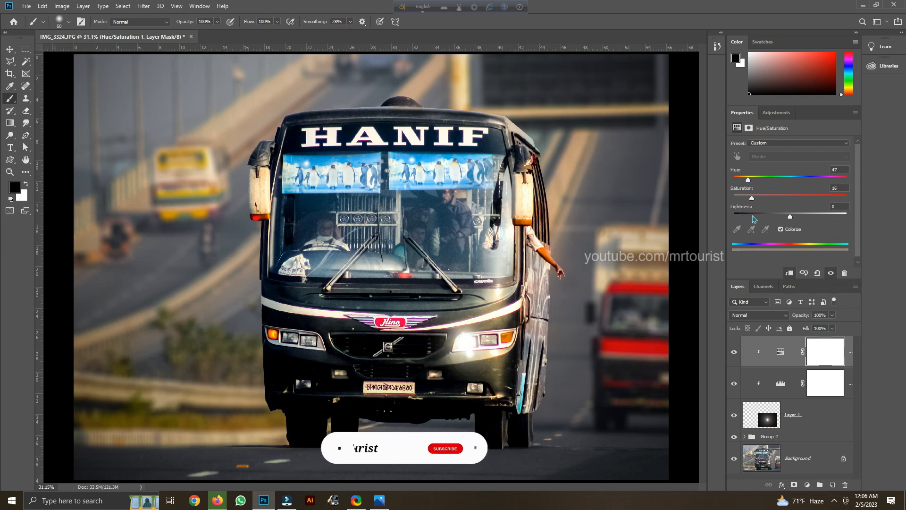
Group the flare layer with its adjustments and duplicate the group
{"action": "left_click", "coordinate": [798, 416]}
{"action": "key", "text": "ctrl+g"}
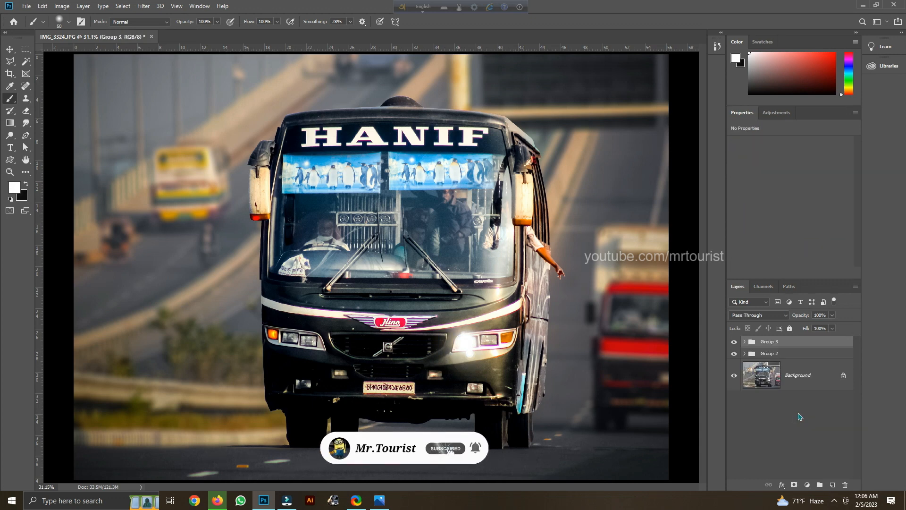
{"action": "key", "text": "ctrl+j"}
Move the duplicated flare group onto the bus's left headlight in the photo
{"action": "key", "text": "ctrl+t"}
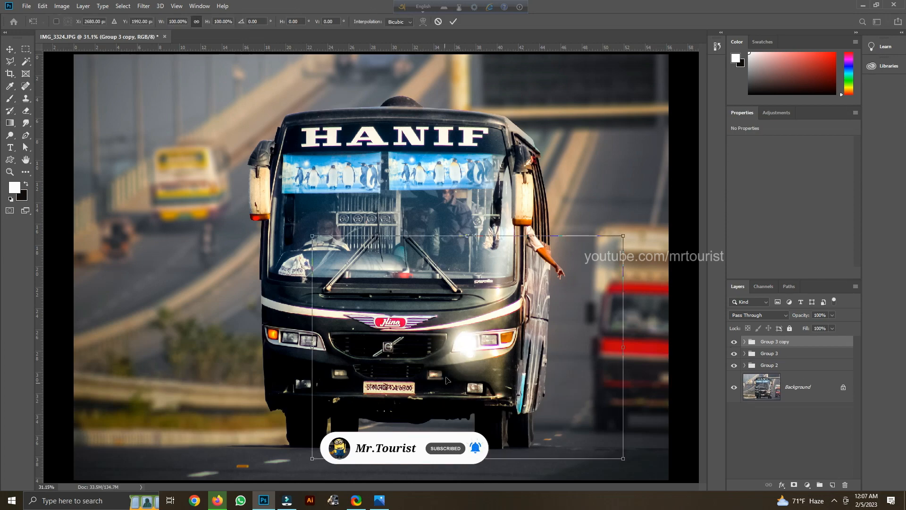
{"action": "left_click_drag", "start_coordinate": [446, 378], "coordinate": [286, 373]}
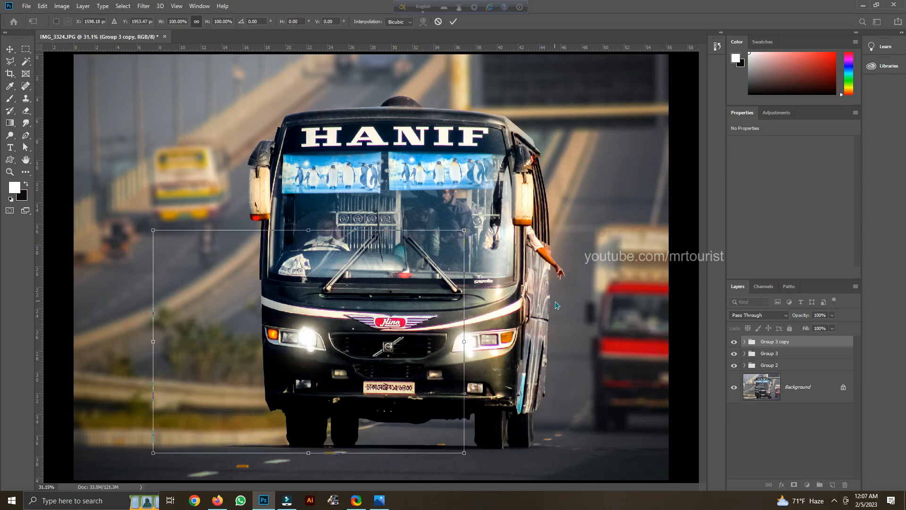
{"action": "left_click", "coordinate": [453, 21]}
{"action": "key", "text": "b"}
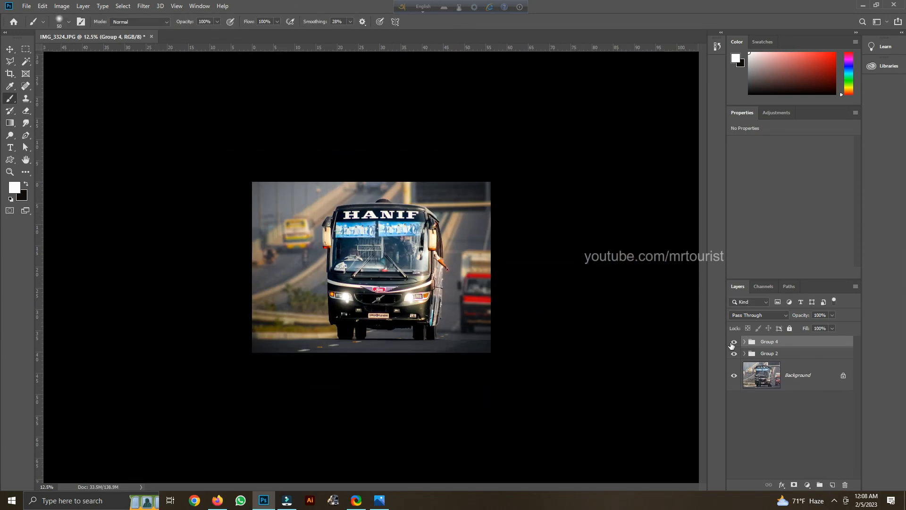
Merge the headlight flare group and the graded photo group into a single layer above the Background
{"action": "key", "text": "ctrl+0"}
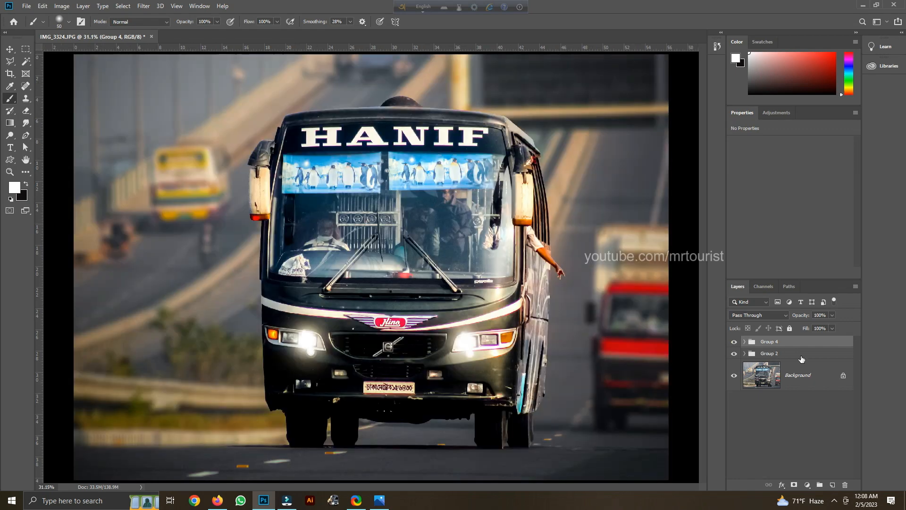
{"action": "key", "text": "ctrl+alt+shift+e"}
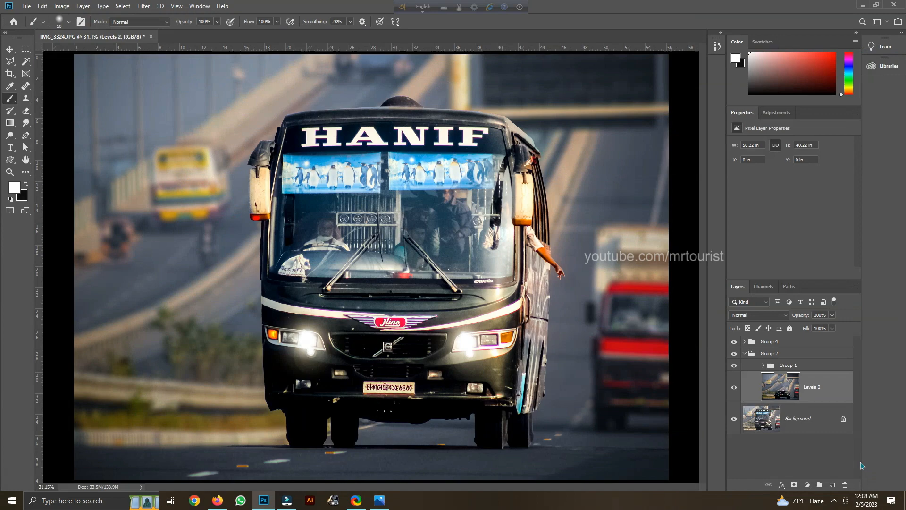
{"action": "left_click", "coordinate": [784, 341], "text": "shift"}
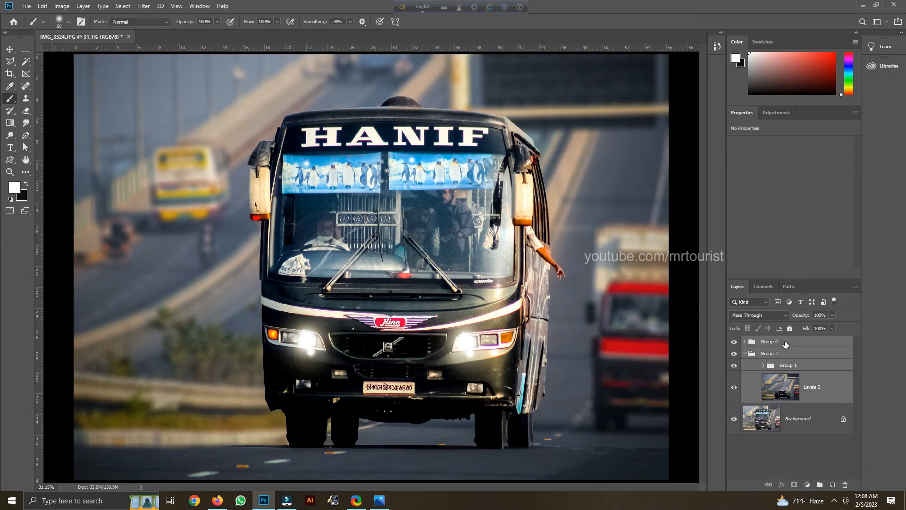
{"action": "key", "text": "ctrl+e"}
Place the "final logo for cms" image from the ai folder into the photo, scaled down to a small watermark in the lower-left area
{"action": "left_click", "coordinate": [862, 6]}
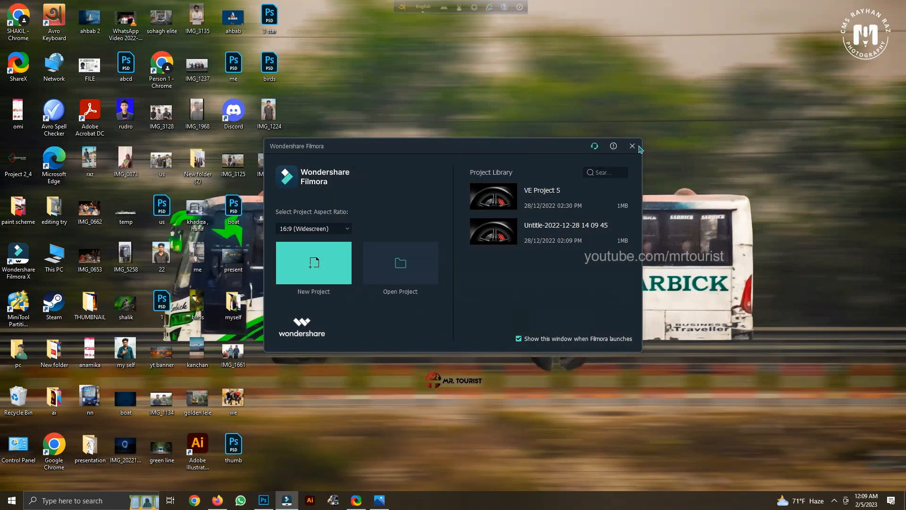
{"action": "double_click", "coordinate": [54, 398]}
{"action": "left_click", "coordinate": [648, 105]}
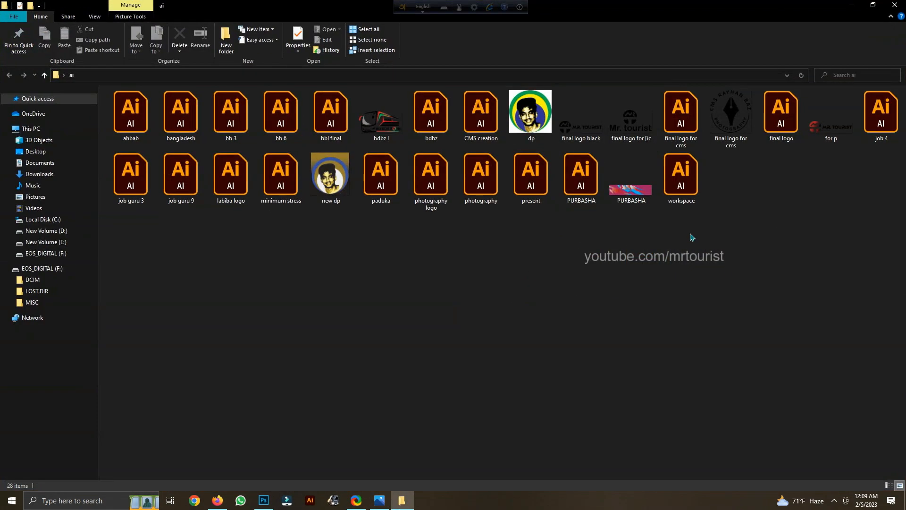
{"action": "left_click_drag", "start_coordinate": [728, 118], "coordinate": [602, 130]}
{"action": "left_click_drag", "start_coordinate": [437, 199], "coordinate": [346, 293]}
{"action": "left_click_drag", "start_coordinate": [333, 312], "coordinate": [155, 356]}
{"action": "left_click_drag", "start_coordinate": [137, 382], "coordinate": [137, 413]}
{"action": "left_click", "coordinate": [361, 22]}
Add a white (ffffff) Solid Color fill layer and clip it to the circular logo layer
{"action": "left_click", "coordinate": [807, 485]}
{"action": "left_click", "coordinate": [816, 316]}
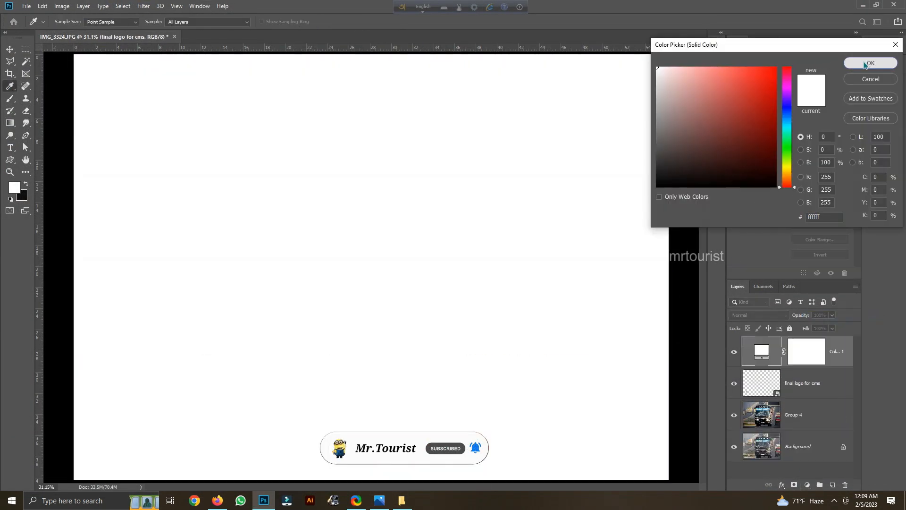
{"action": "left_click", "coordinate": [869, 63]}
{"action": "left_click", "coordinate": [831, 366], "text": "alt"}
Change the circular logo's clipped Solid Color fill to light gray d1d1d1
{"action": "double_click", "coordinate": [781, 351]}
{"action": "mouse_move", "coordinate": [226, 390]}
{"action": "left_mouse_down"}
{"action": "mouse_move", "coordinate": [247, 412]}
{"action": "mouse_move", "coordinate": [279, 363]}
{"action": "mouse_move", "coordinate": [310, 344]}
{"action": "left_mouse_up"}
{"action": "left_click_drag", "start_coordinate": [698, 132], "coordinate": [636, 91]}
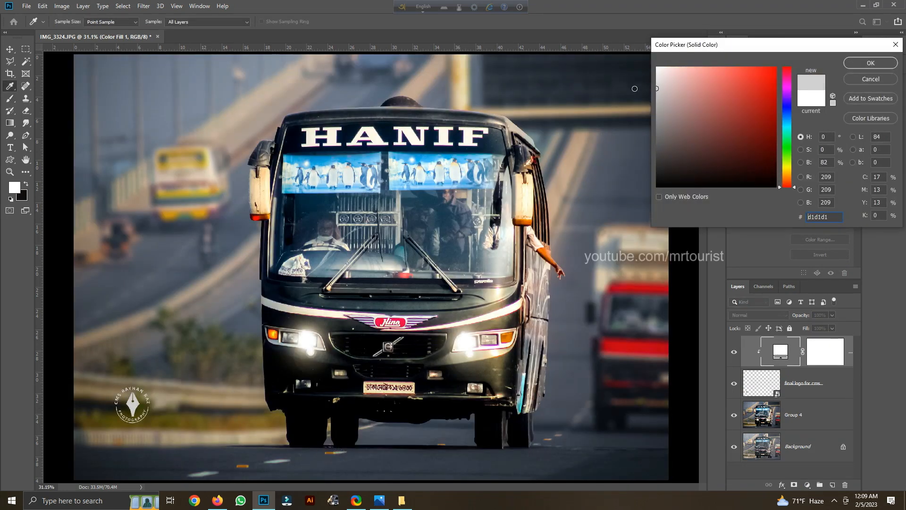
{"action": "left_click", "coordinate": [871, 63]}
Place the "for p" logo from the ai folder as a small watermark on the red truck and lower its opacity to 46%
{"action": "left_click", "coordinate": [402, 500]}
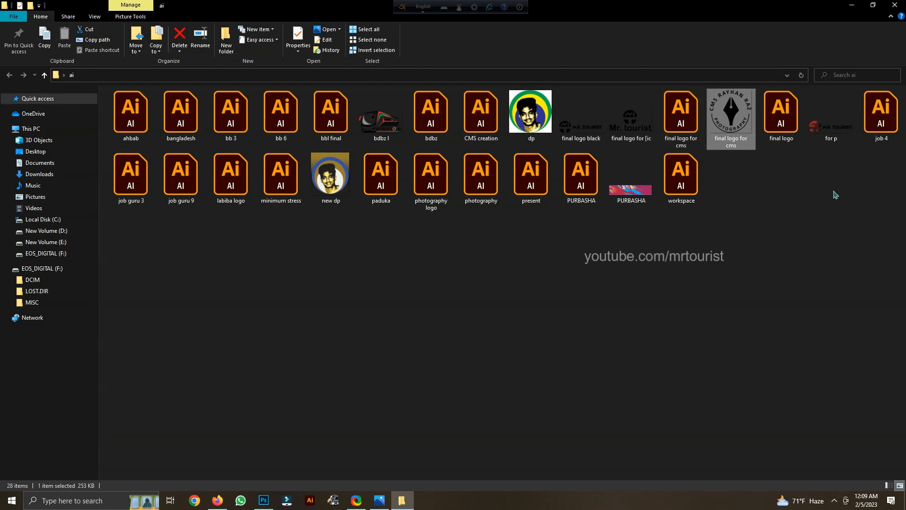
{"action": "left_click_drag", "start_coordinate": [831, 120], "coordinate": [371, 268]}
{"action": "mouse_move", "coordinate": [426, 252]}
{"action": "left_mouse_down"}
{"action": "mouse_move", "coordinate": [347, 276]}
{"action": "mouse_move", "coordinate": [392, 276]}
{"action": "mouse_move", "coordinate": [631, 350]}
{"action": "mouse_move", "coordinate": [646, 290]}
{"action": "left_mouse_up"}
{"action": "key", "text": "Return"}
{"action": "left_click", "coordinate": [832, 315]}
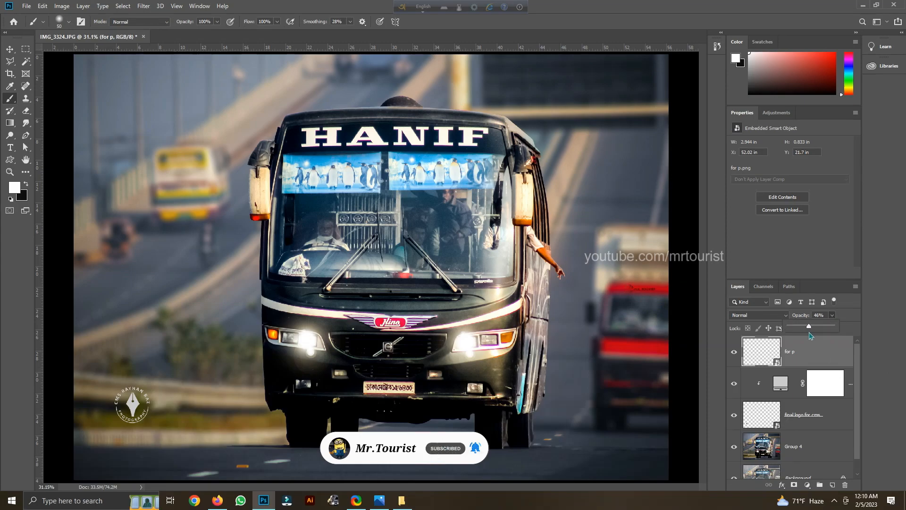